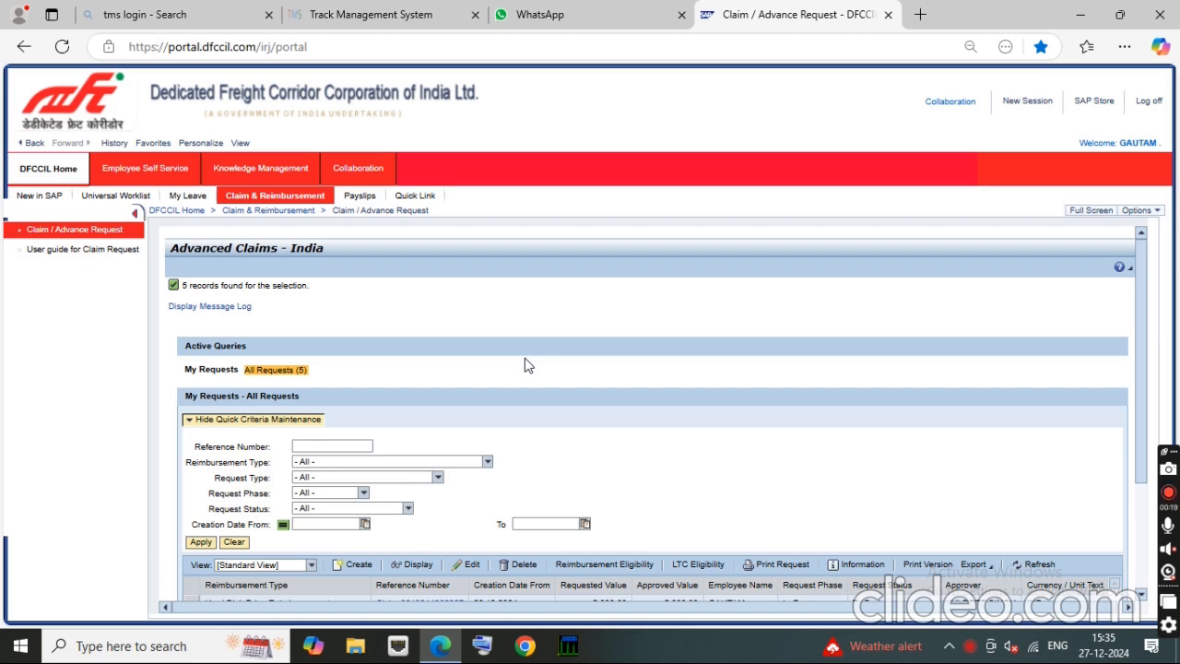
Step: Create a new claim request from the list of all requests and maximize its window
scroll(476, 350, down, 3)
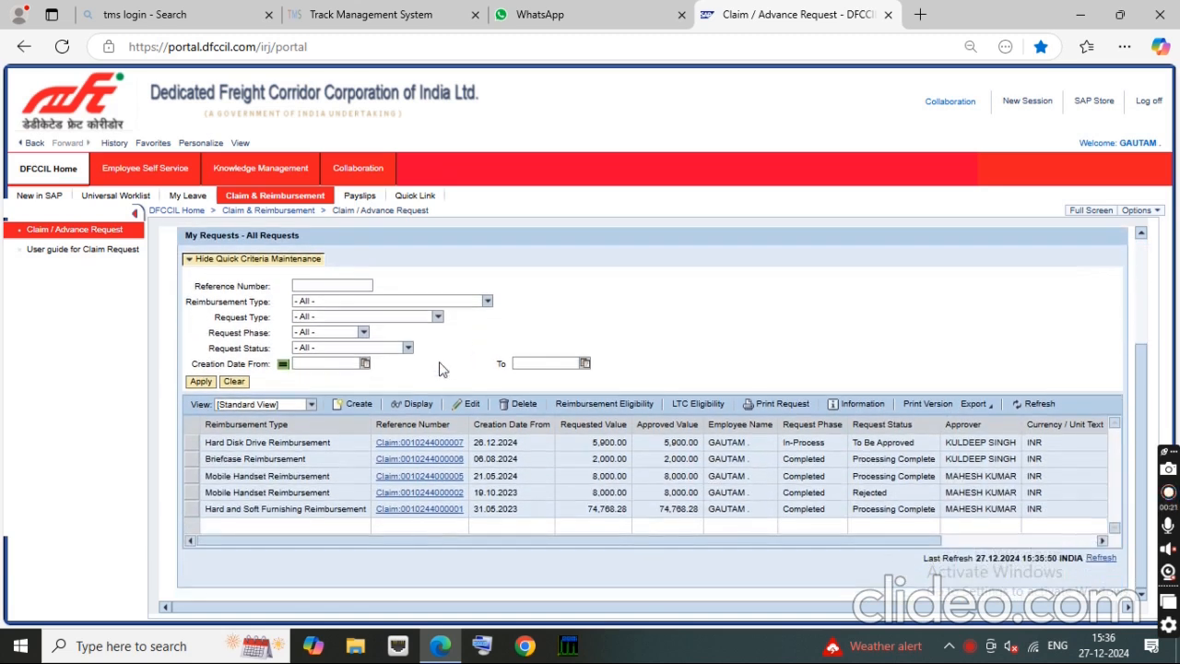
click(353, 406)
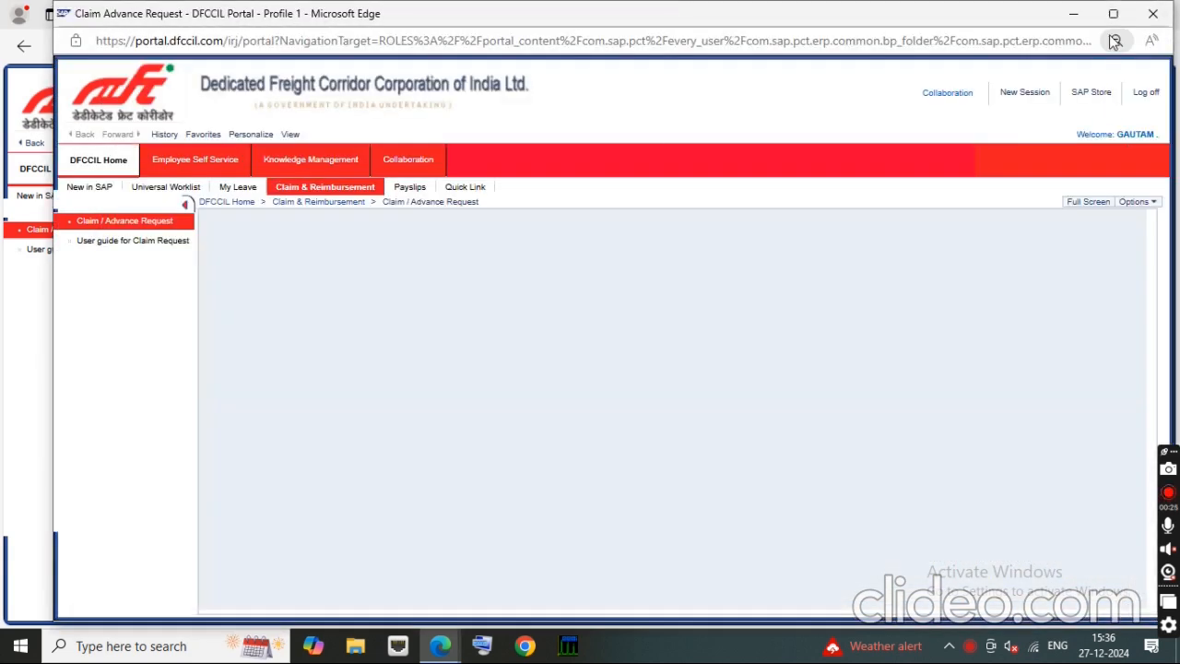
click(1112, 13)
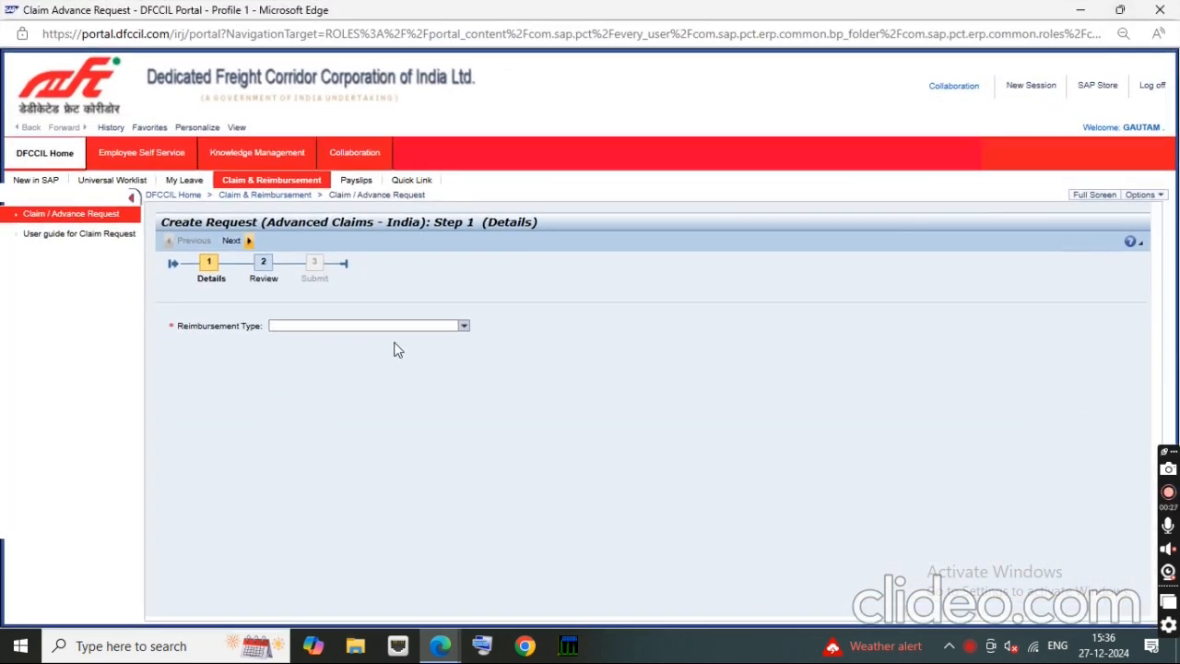
Step: Set the reimbursement type to National Holiday Allowance and the request type to Claim
click(464, 326)
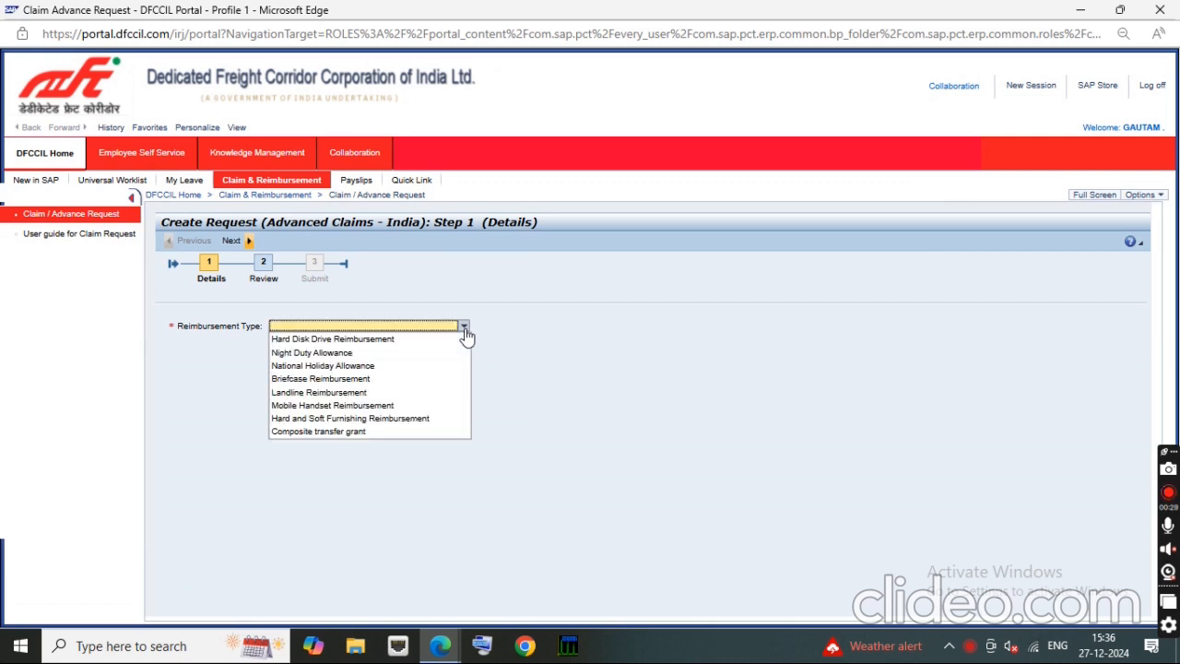
click(345, 369)
click(314, 343)
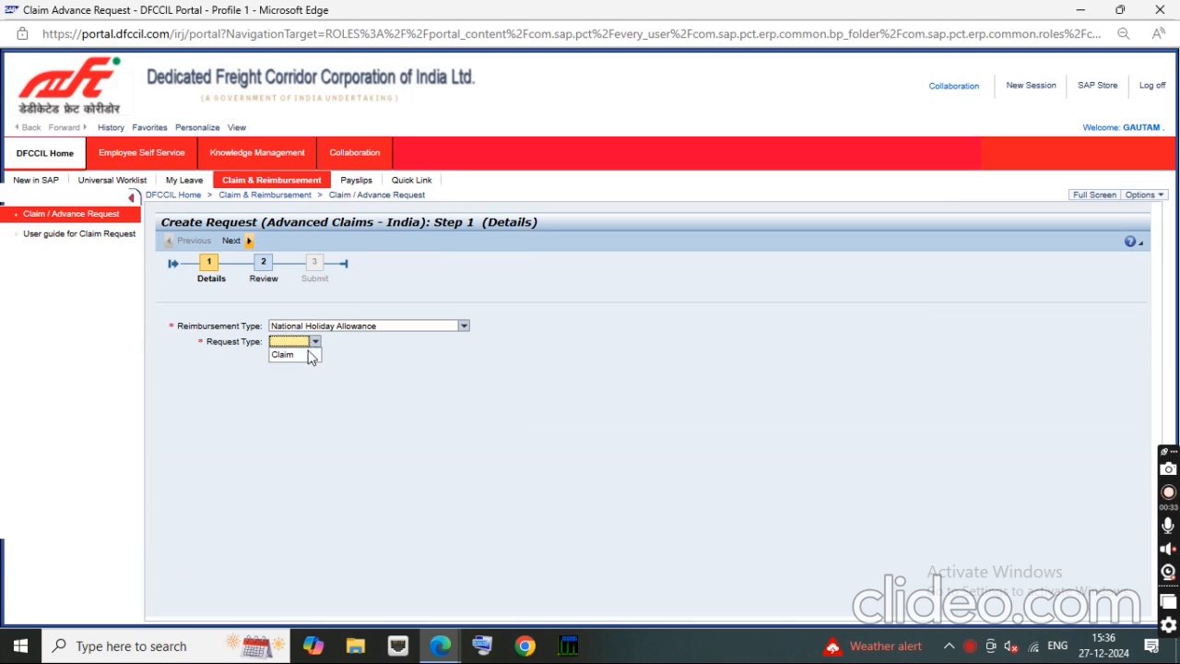
click(282, 354)
Step: Set the From date of claim line 0001 to 17.06.2024 using the calendar
scroll(211, 339, down, 3)
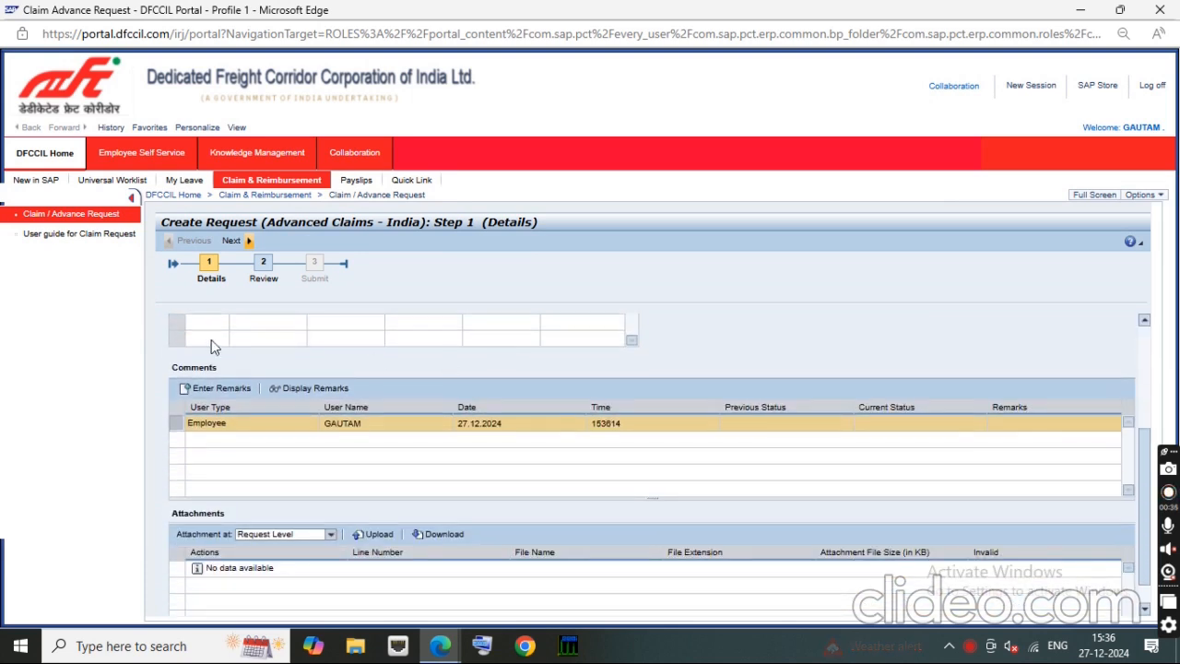
scroll(258, 404, up, 3)
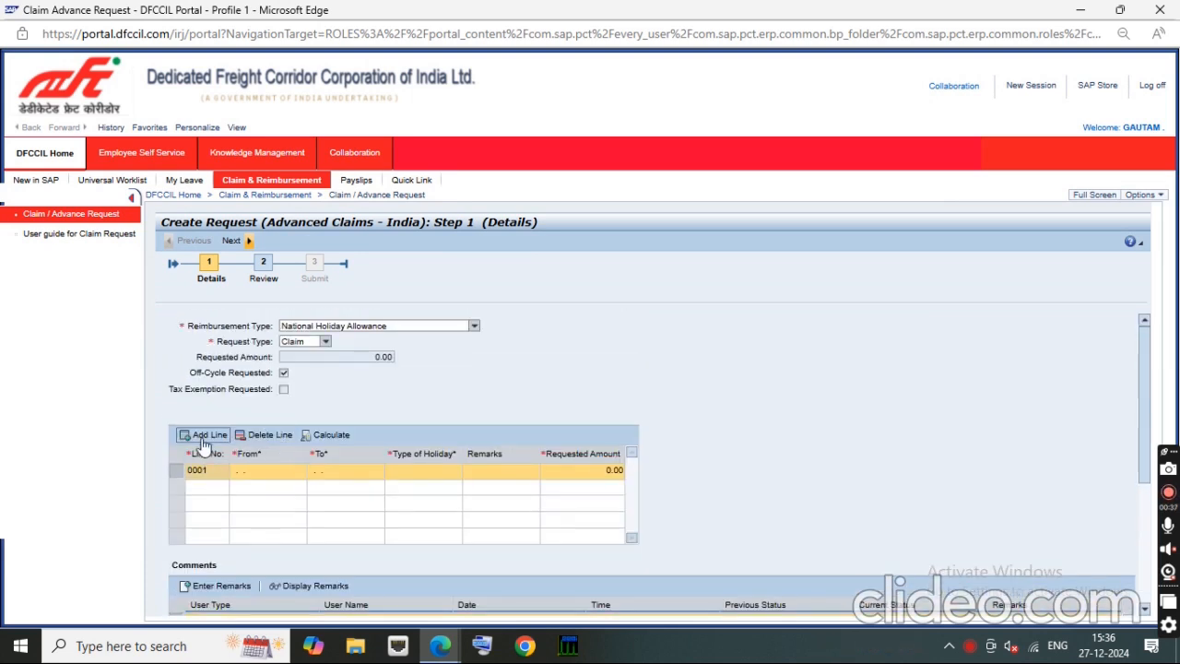
click(277, 472)
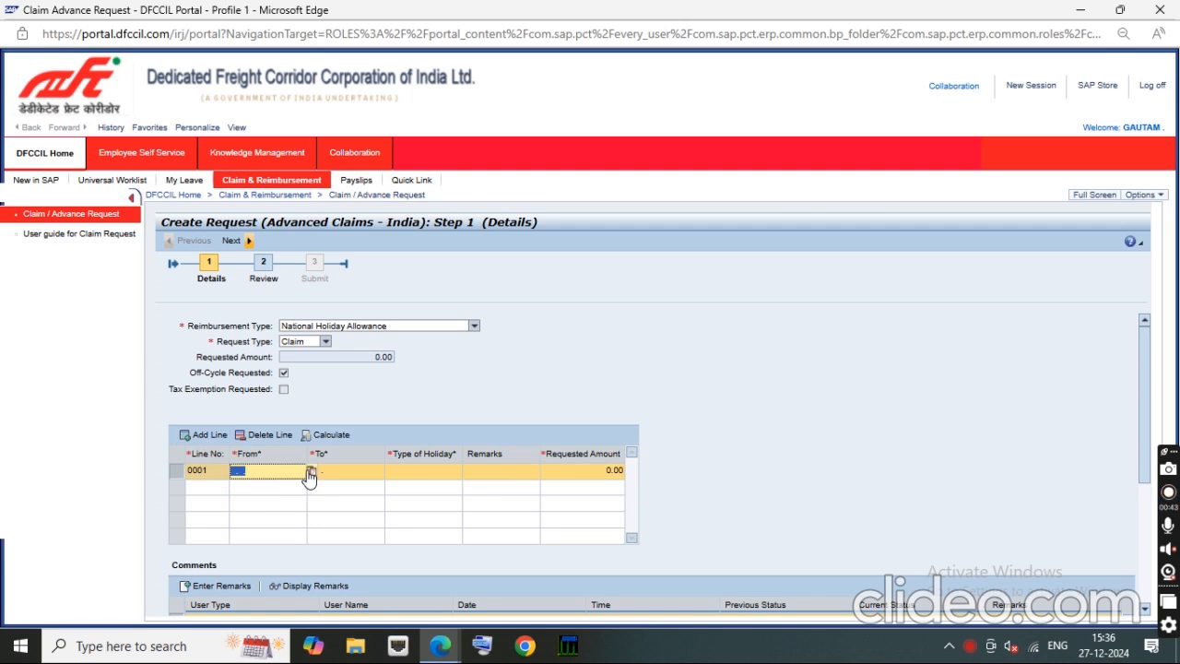
click(311, 472)
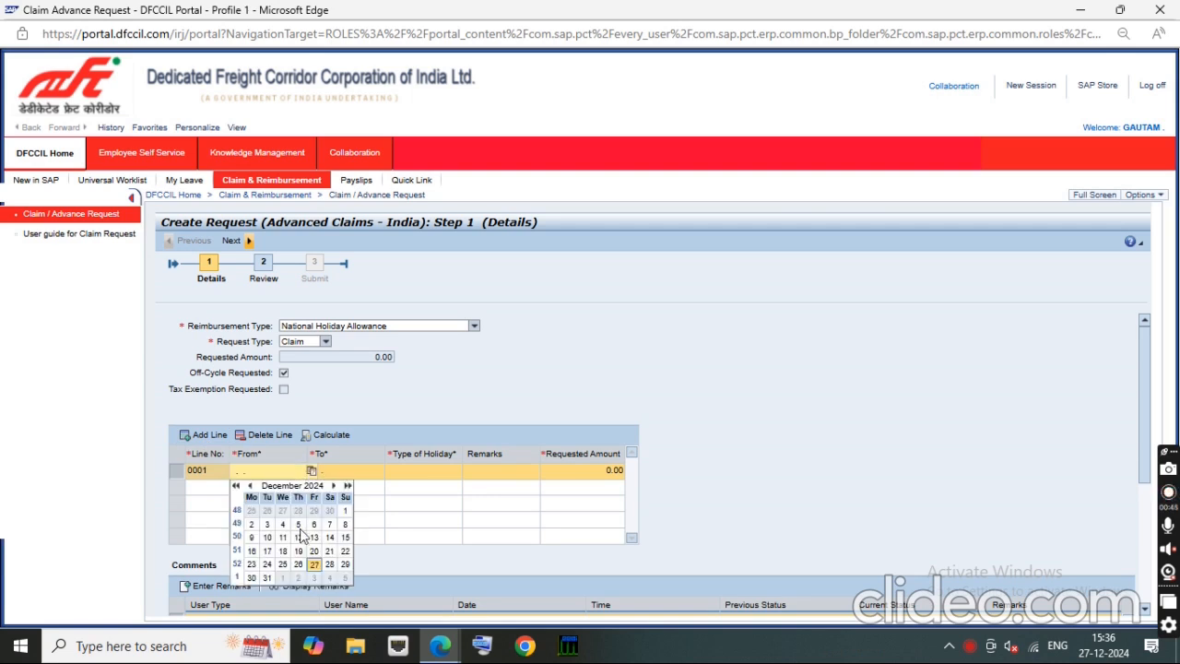
click(250, 486)
click(250, 486)
click(249, 486)
click(250, 485)
click(250, 485)
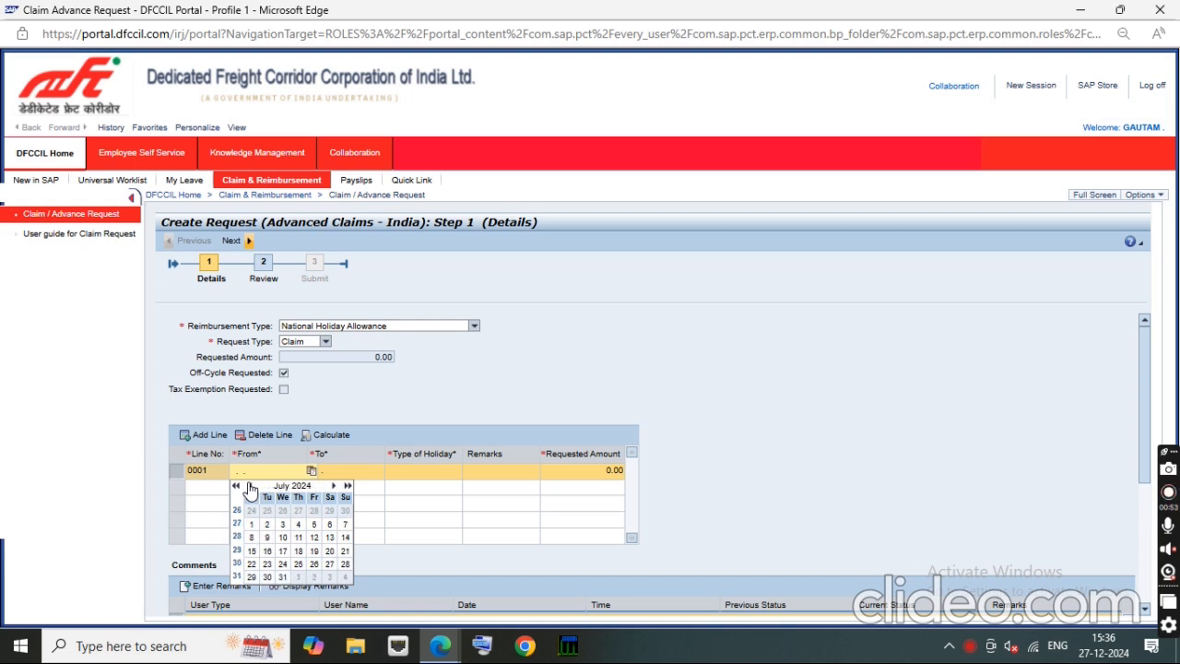
click(250, 486)
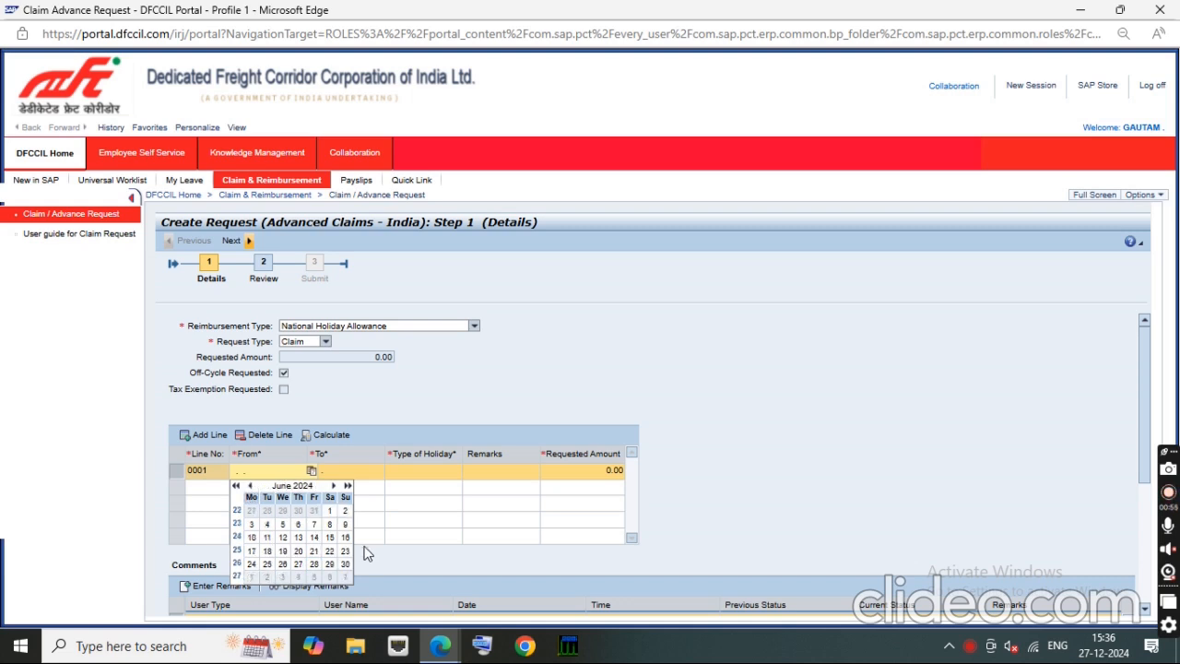
click(251, 550)
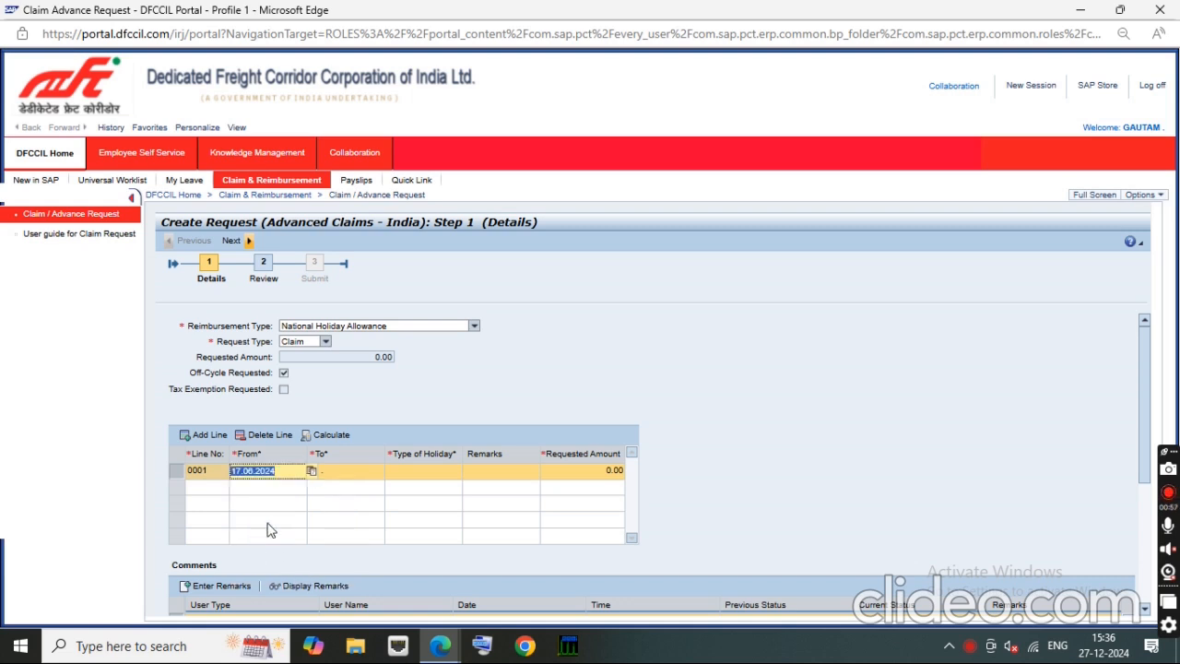
Step: Set the To date of claim line 0001 to 17.06.2024 using the calendar
click(340, 474)
click(386, 473)
click(386, 473)
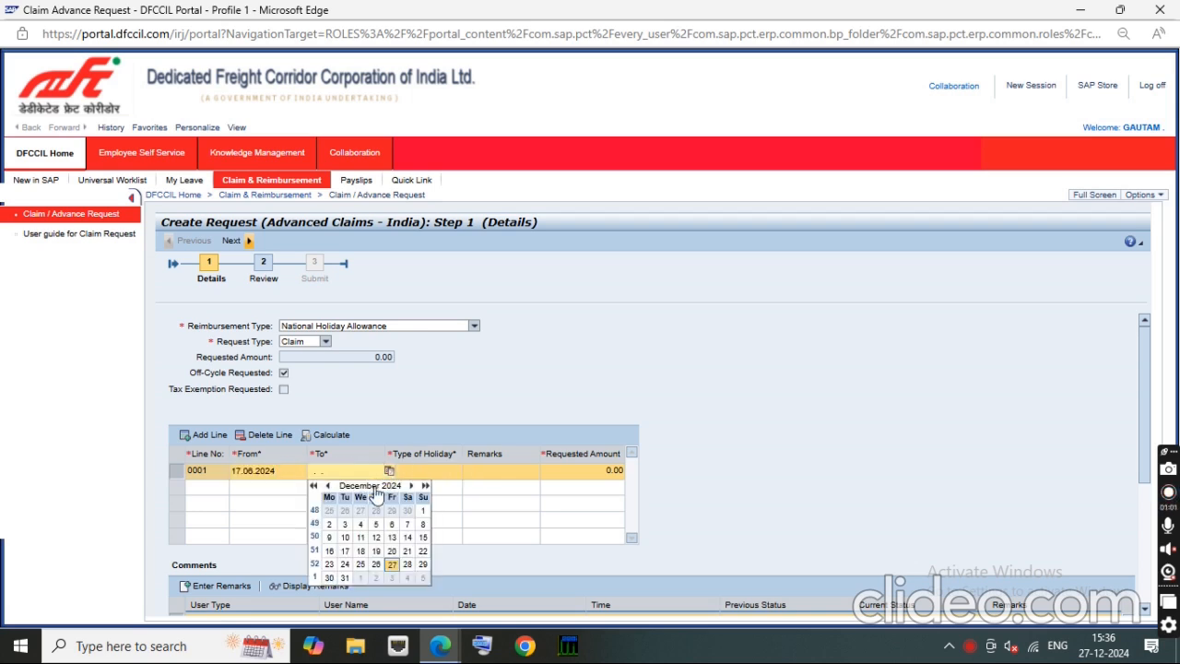
click(328, 486)
click(327, 486)
click(327, 486)
click(327, 486)
click(327, 485)
click(327, 486)
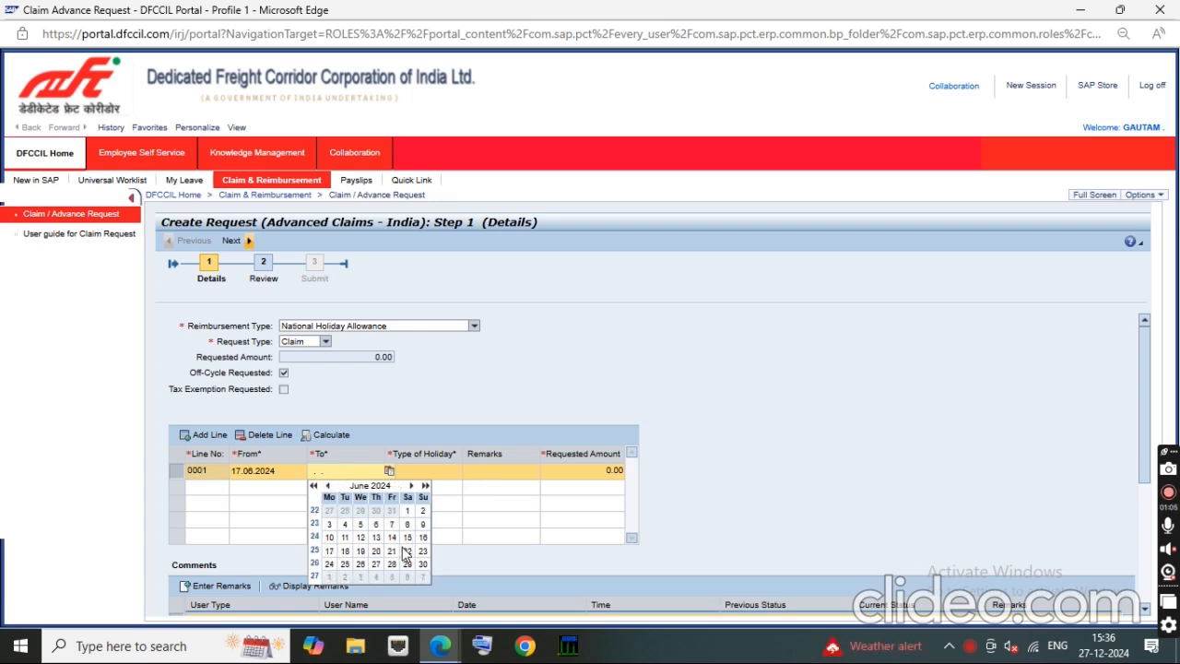
click(330, 550)
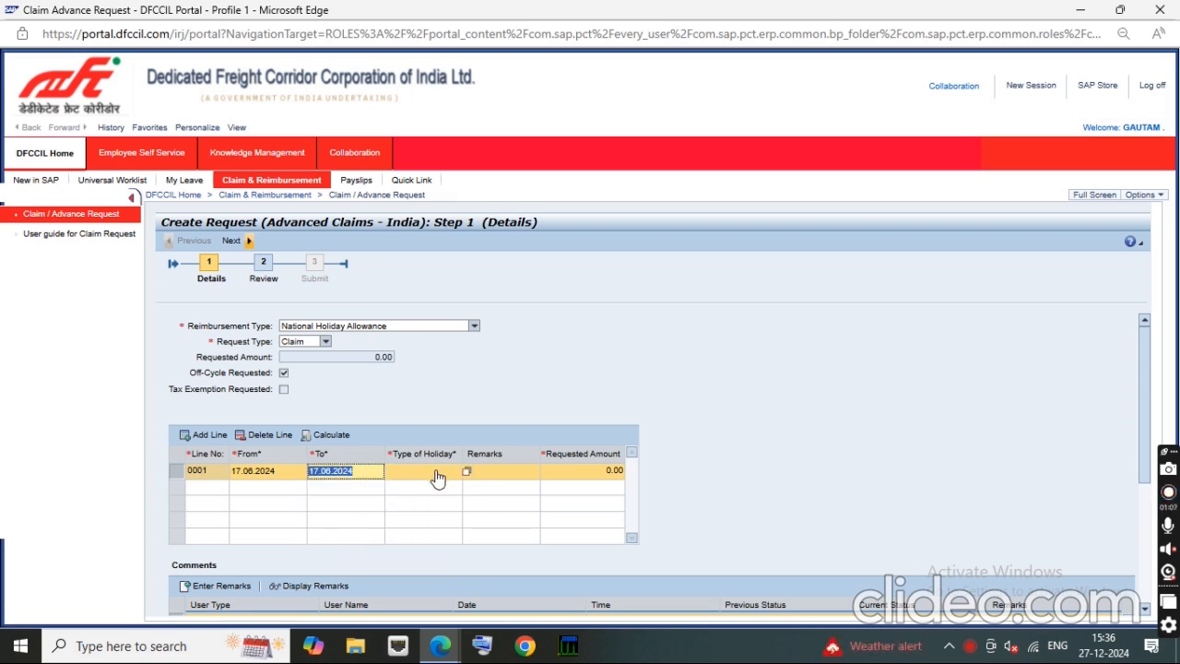
Step: Enter Bakreed as the type of holiday in claim line 0001
click(436, 477)
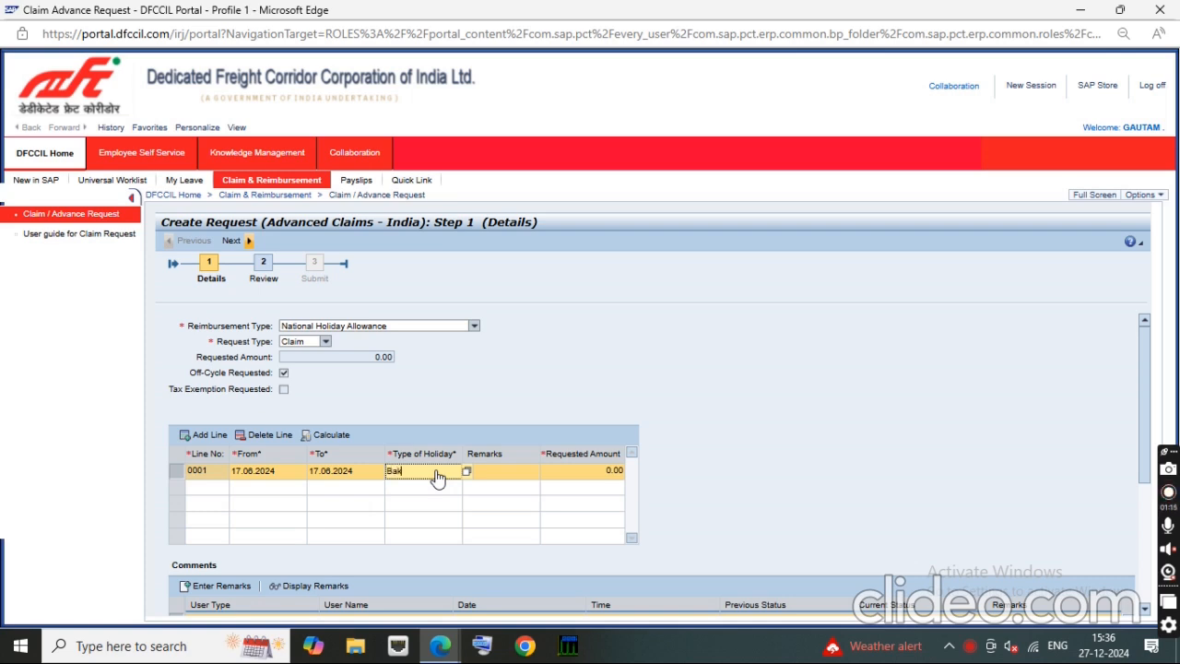
text(eed)
key(Tab)
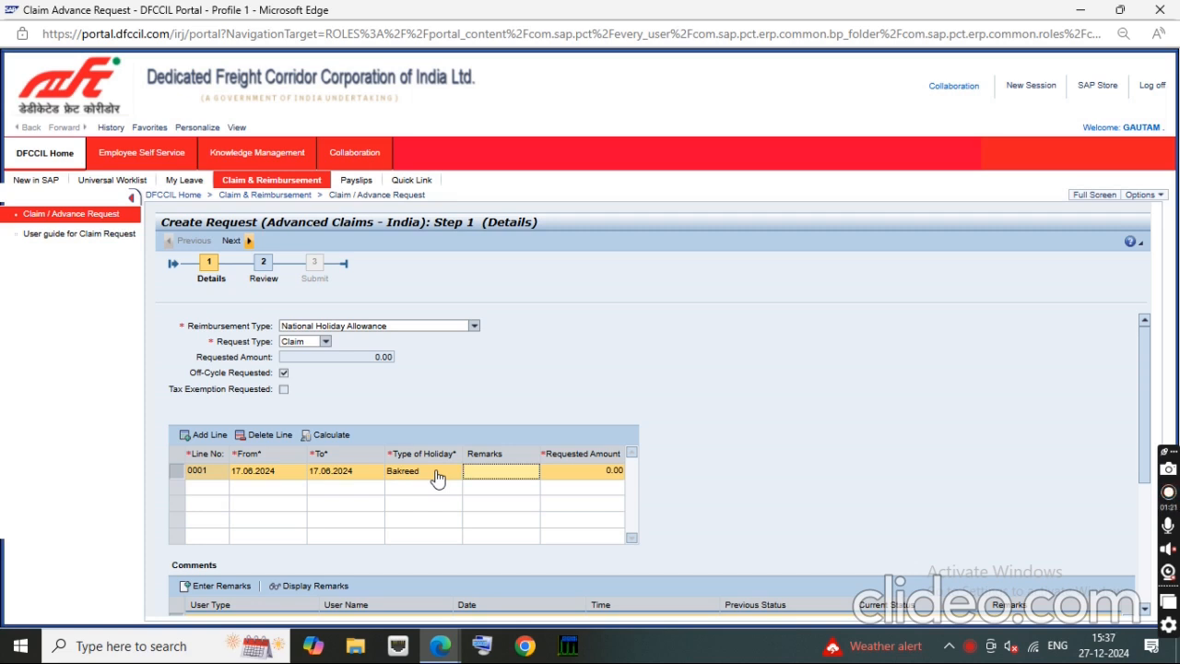
Step: Move the text Bakreed from the type of holiday to the remarks of claim line 0001
click(414, 472)
drag(414, 471, 375, 479)
key(ctrl+c)
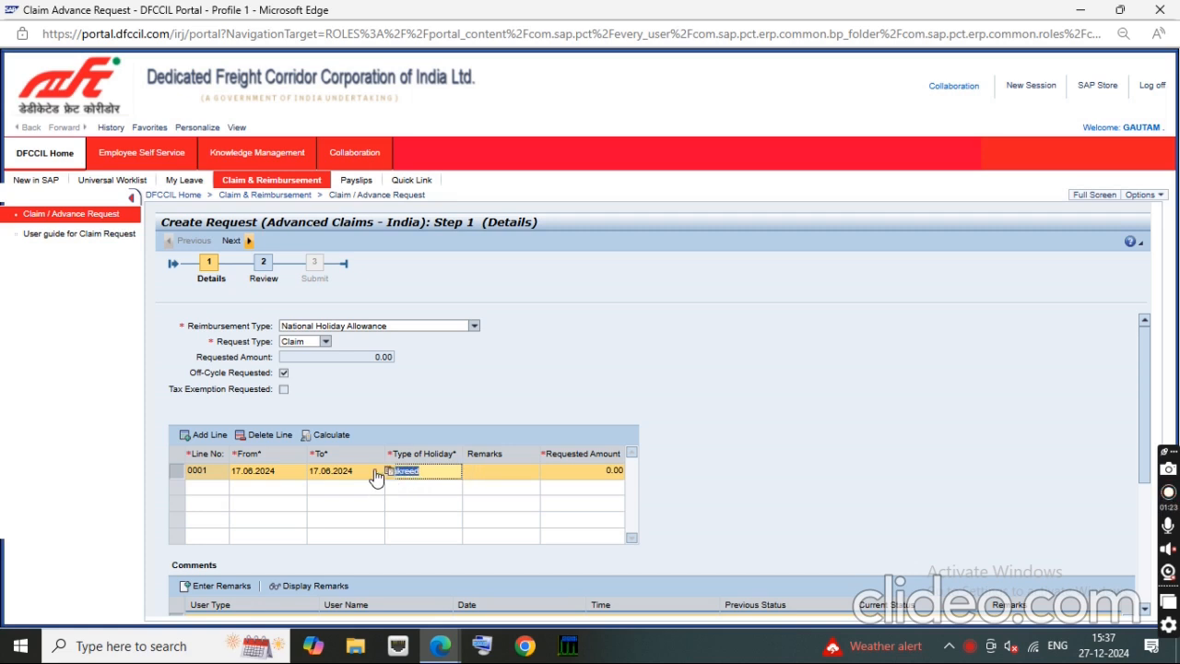
key(BackSpace)
click(502, 484)
key(ctrl+v)
Step: Set the type of holiday of claim line 0001 to NH and its requested amount to 630
click(424, 473)
click(470, 475)
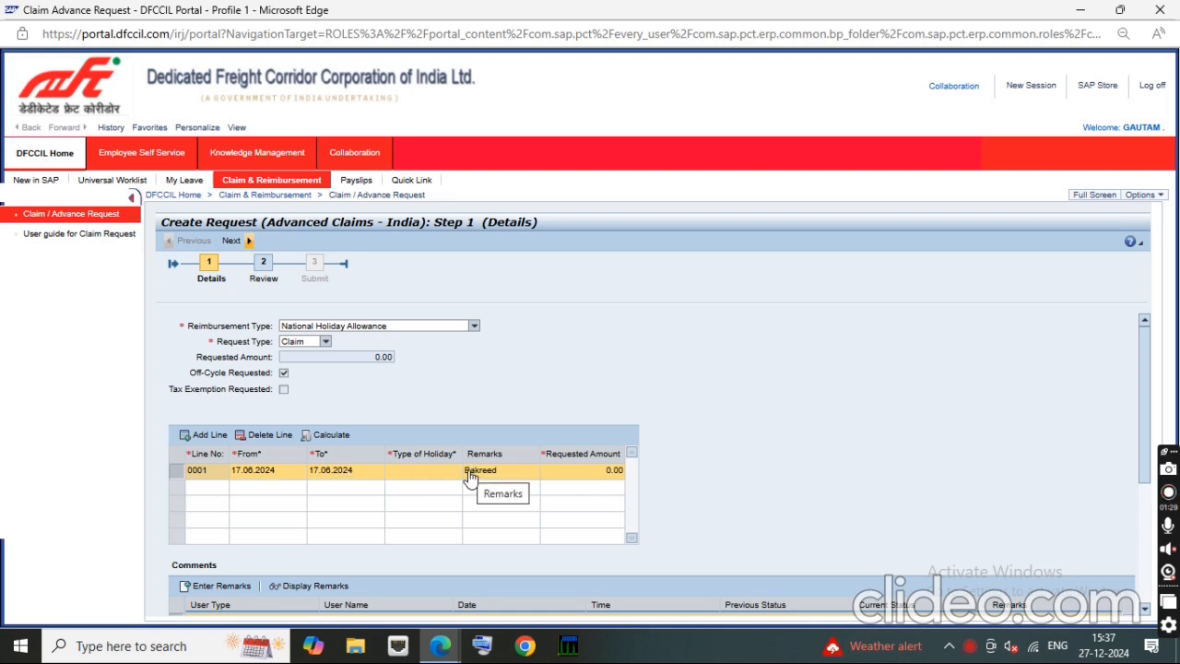
click(467, 472)
click(565, 332)
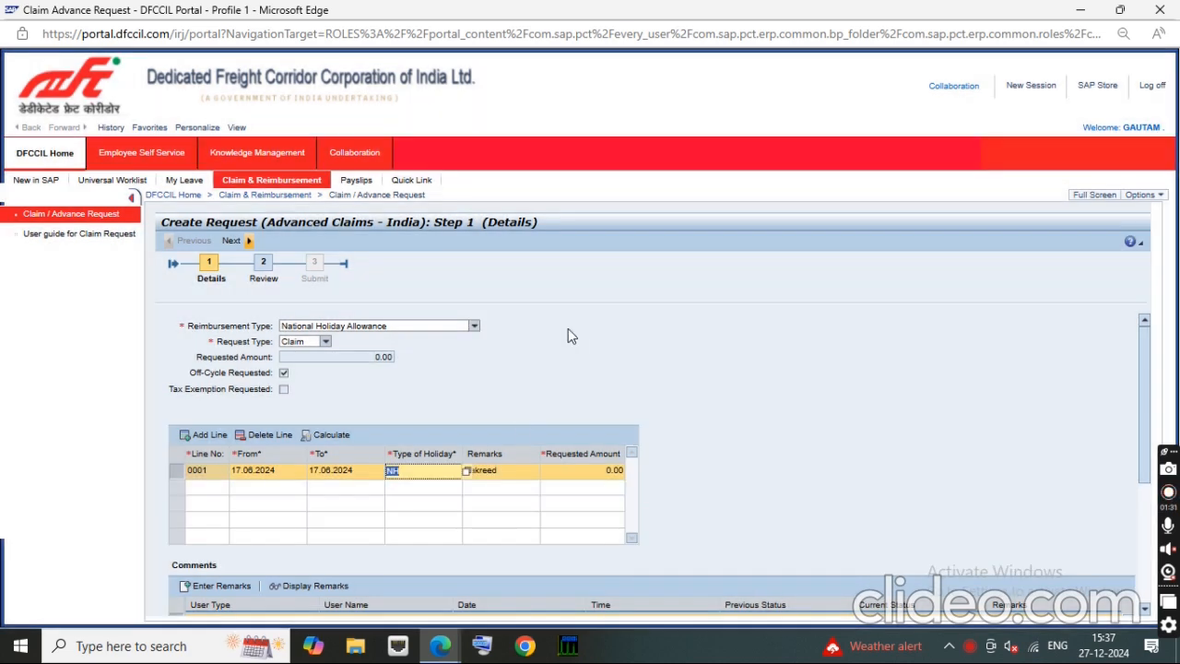
click(585, 476)
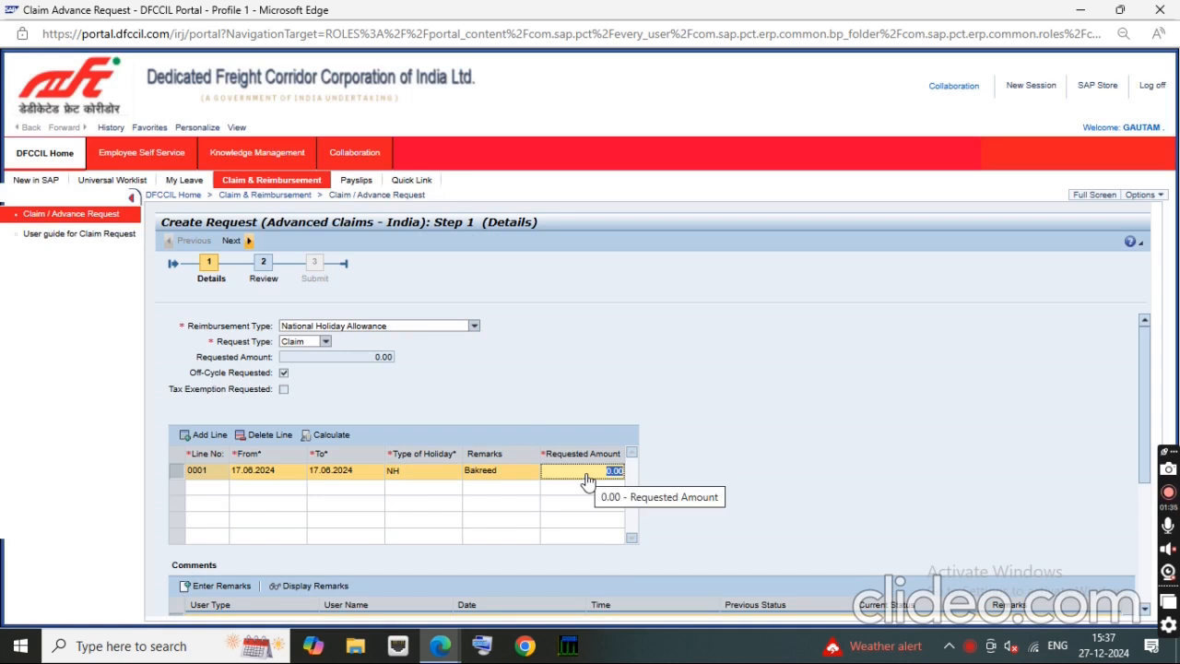
text(630)
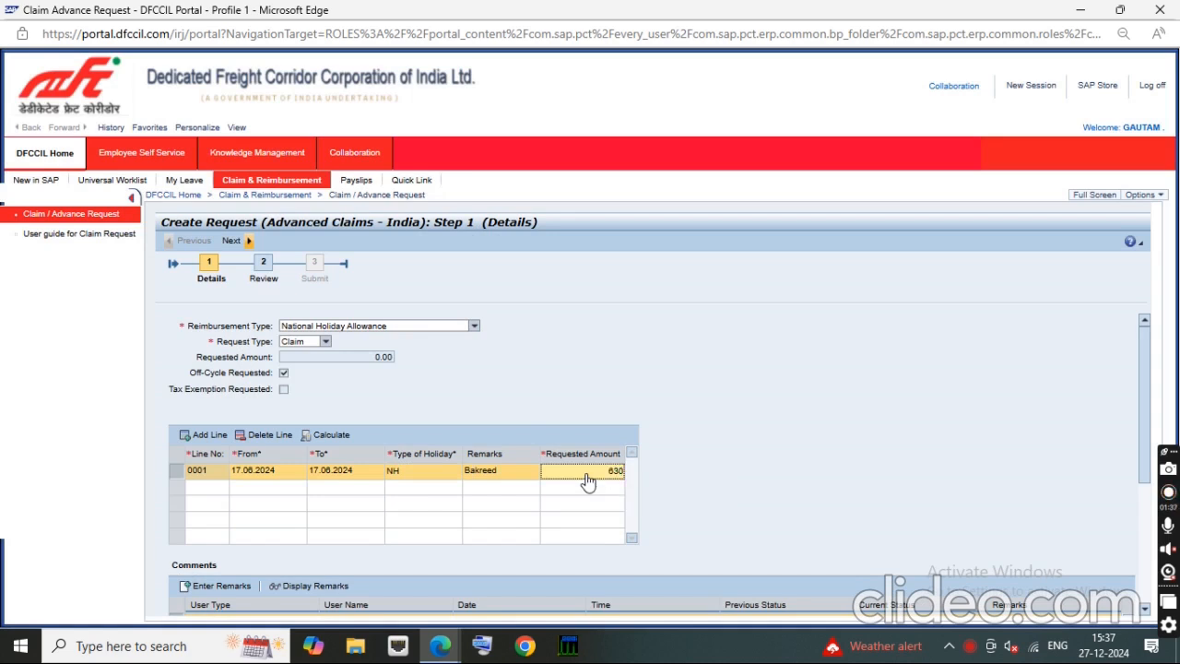
Step: Add a second claim line and set its From date to 17.07.2024
click(199, 437)
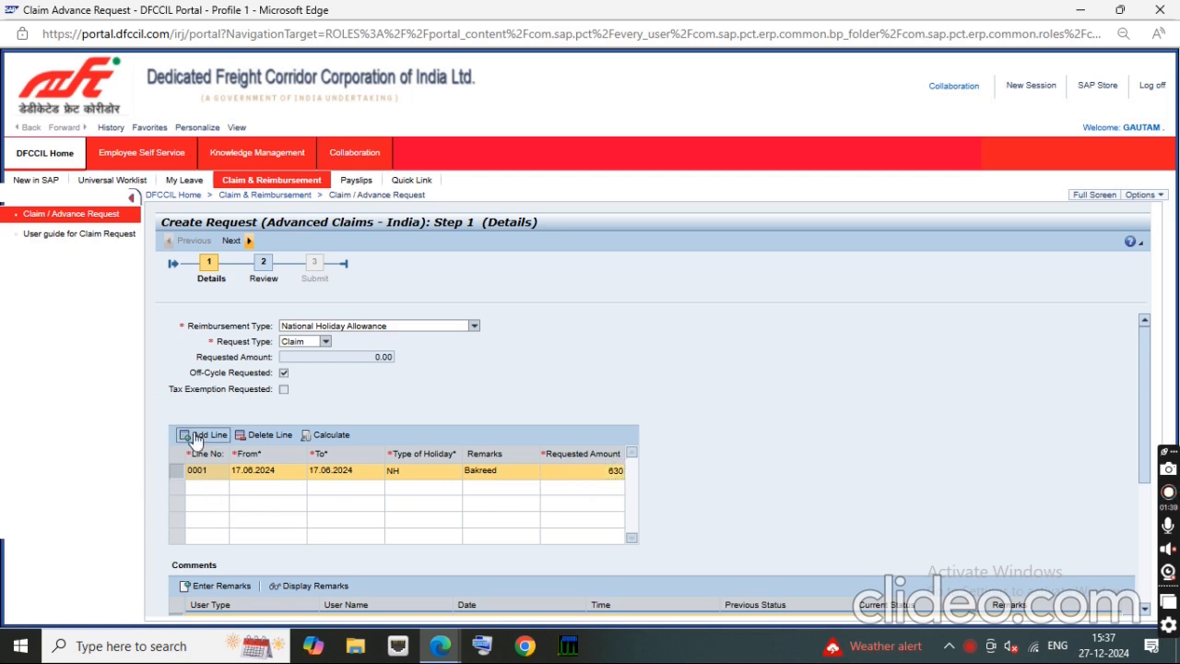
click(266, 492)
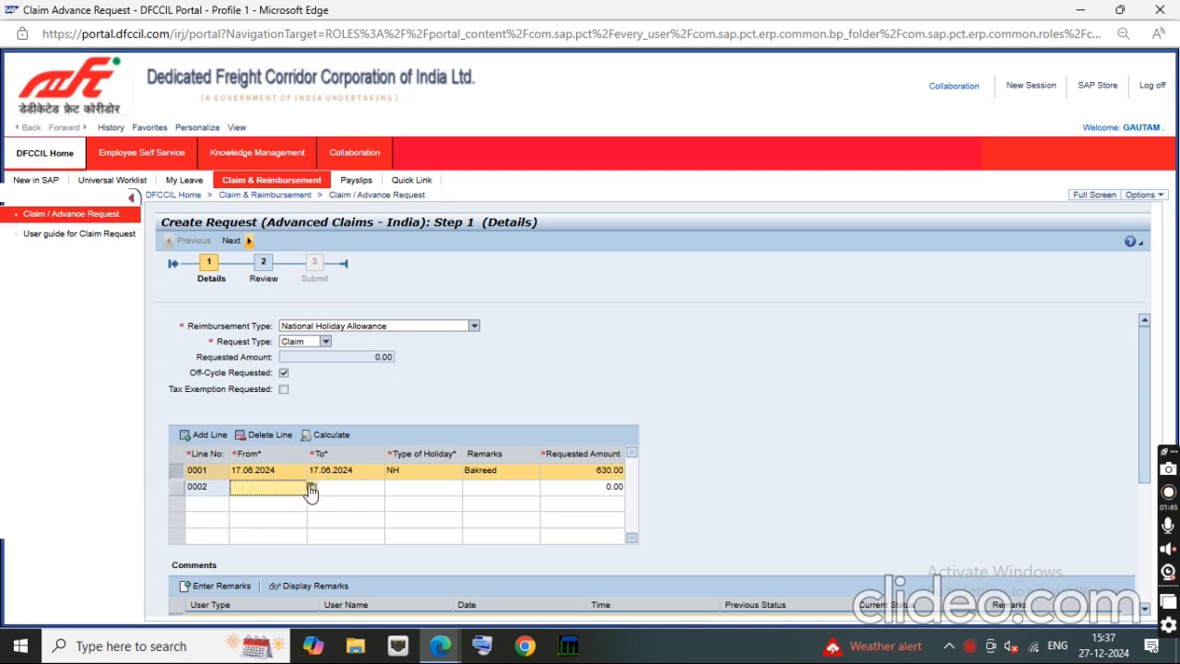
click(309, 489)
click(251, 502)
click(251, 502)
click(251, 502)
click(251, 502)
click(251, 502)
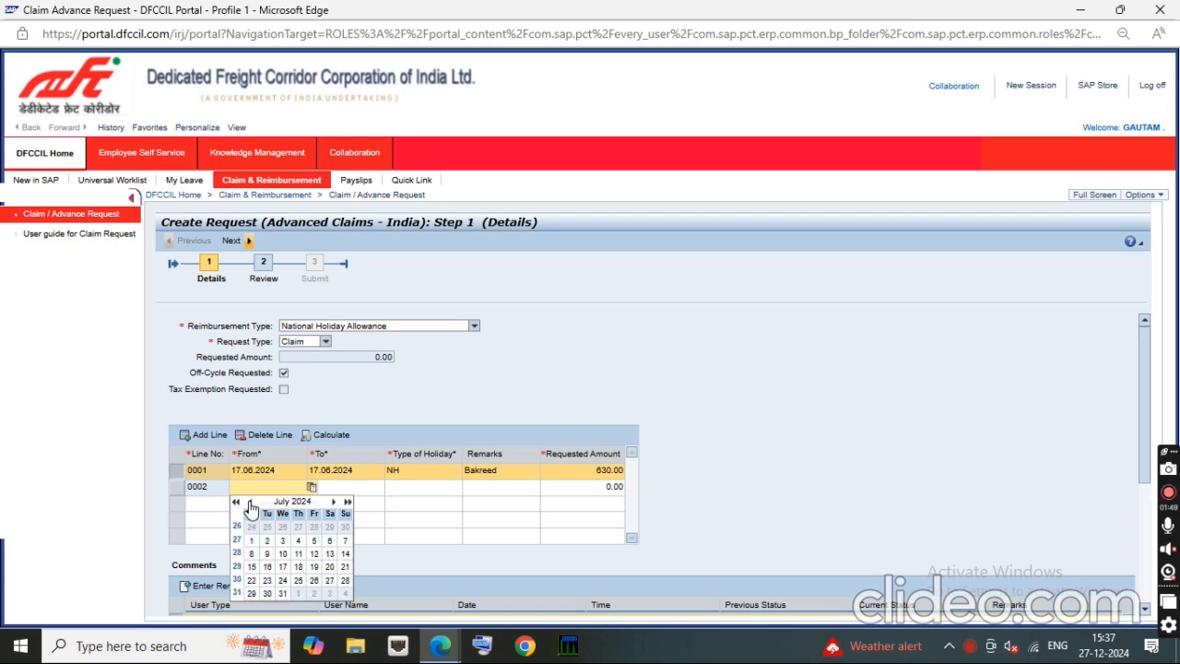
click(283, 567)
Step: Set the To date of claim line 0002 to 17.07.2024 using the calendar
click(351, 486)
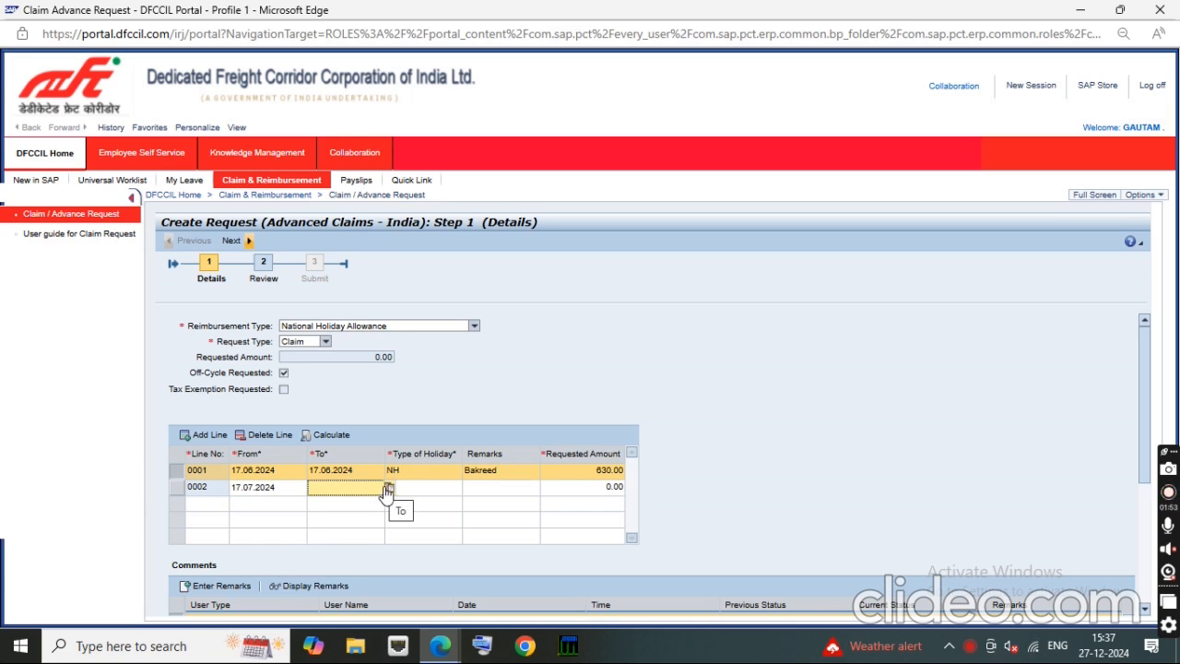
click(388, 488)
click(328, 502)
click(328, 502)
click(328, 503)
click(328, 502)
click(329, 503)
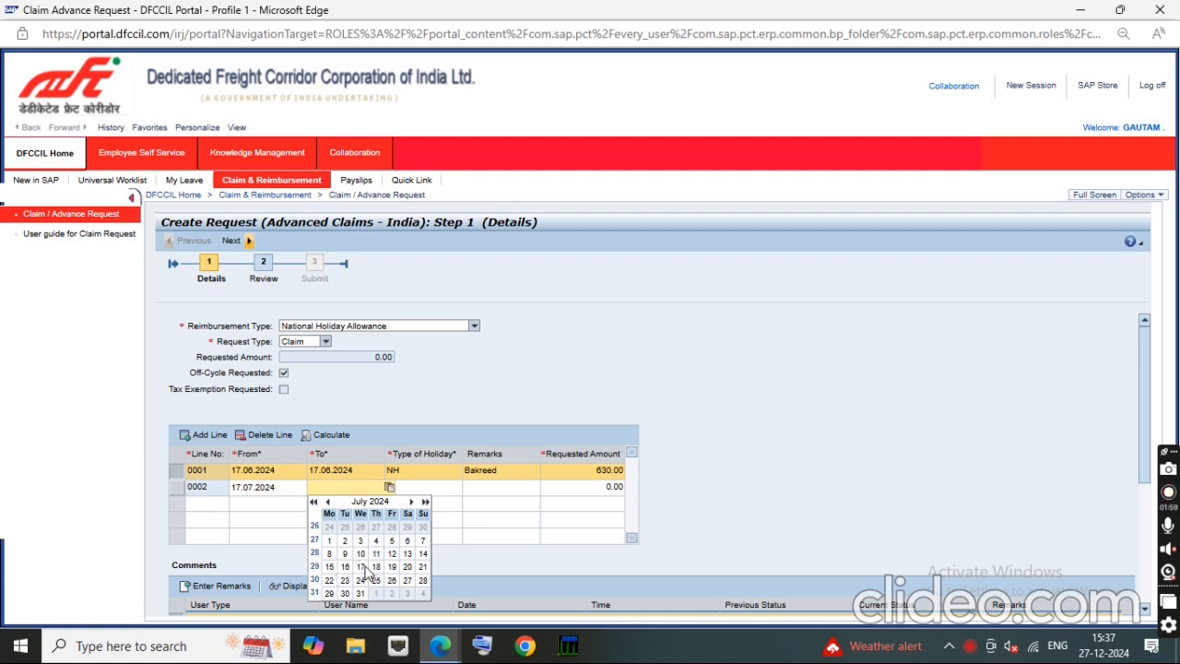
click(360, 567)
Step: Complete claim line 0002 with holiday type NH, remarks Mohrram and a requested amount of 780
click(429, 492)
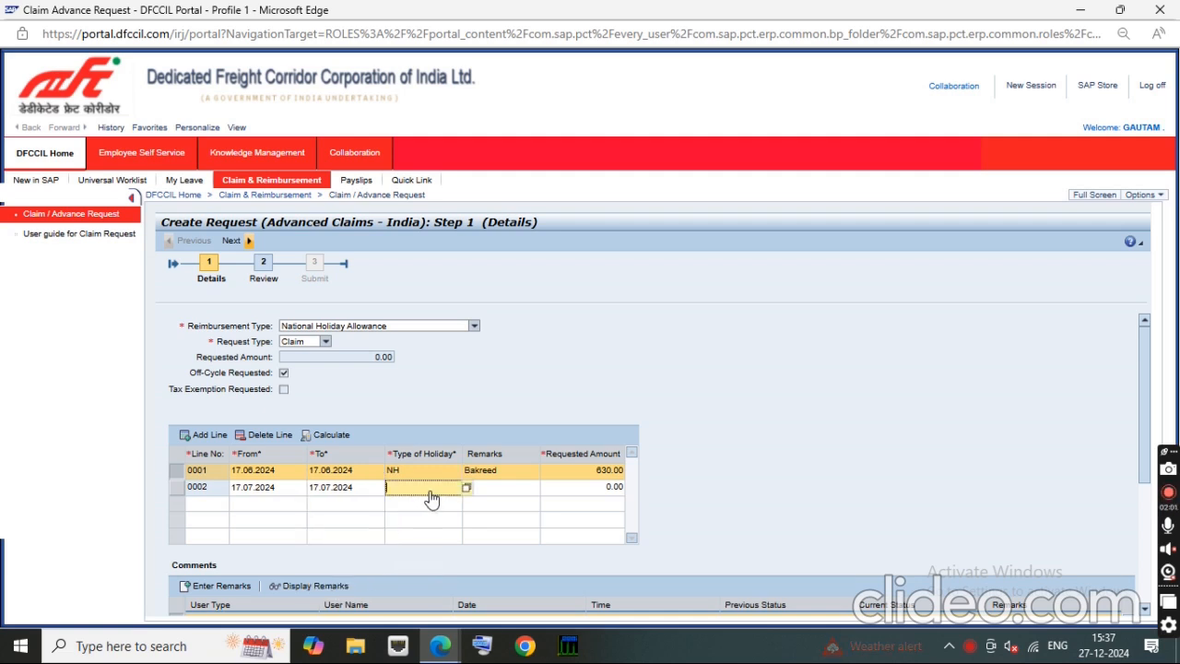
text(NH)
key(Tab)
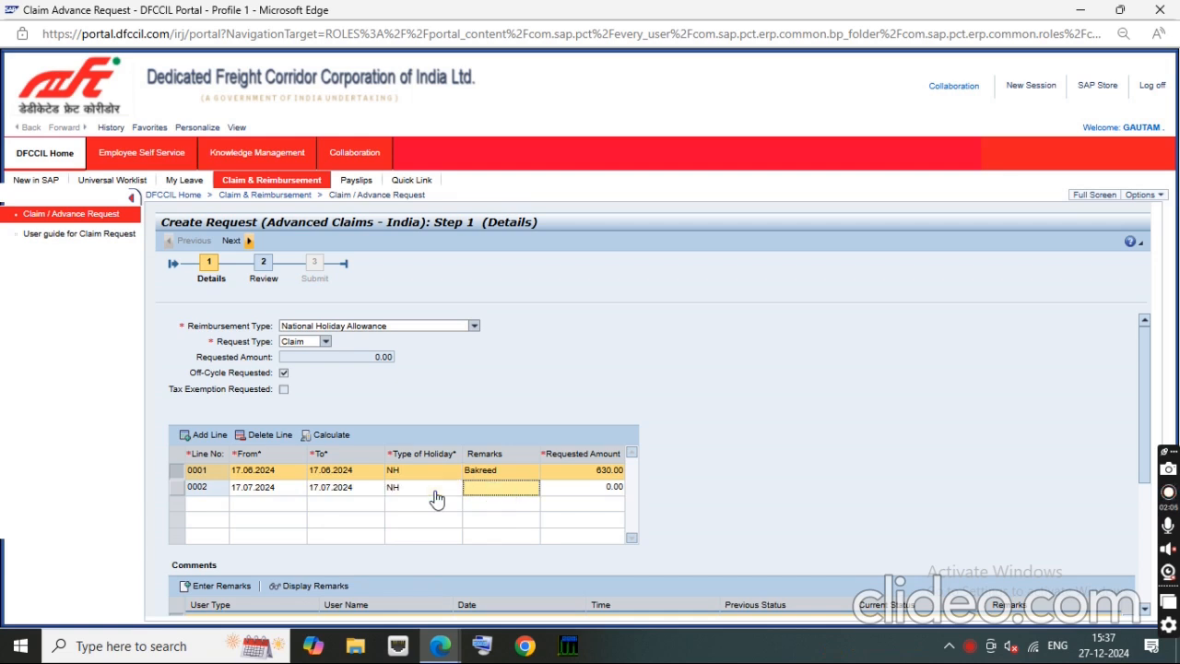
text(MoH)
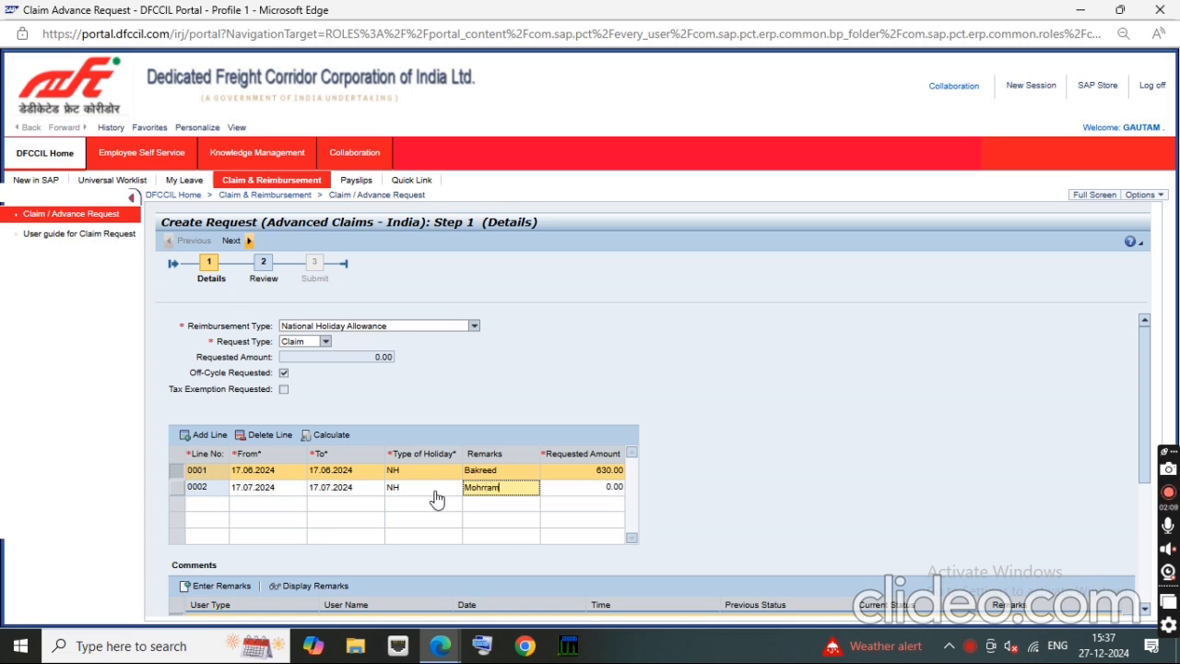
key(Tab)
text(780)
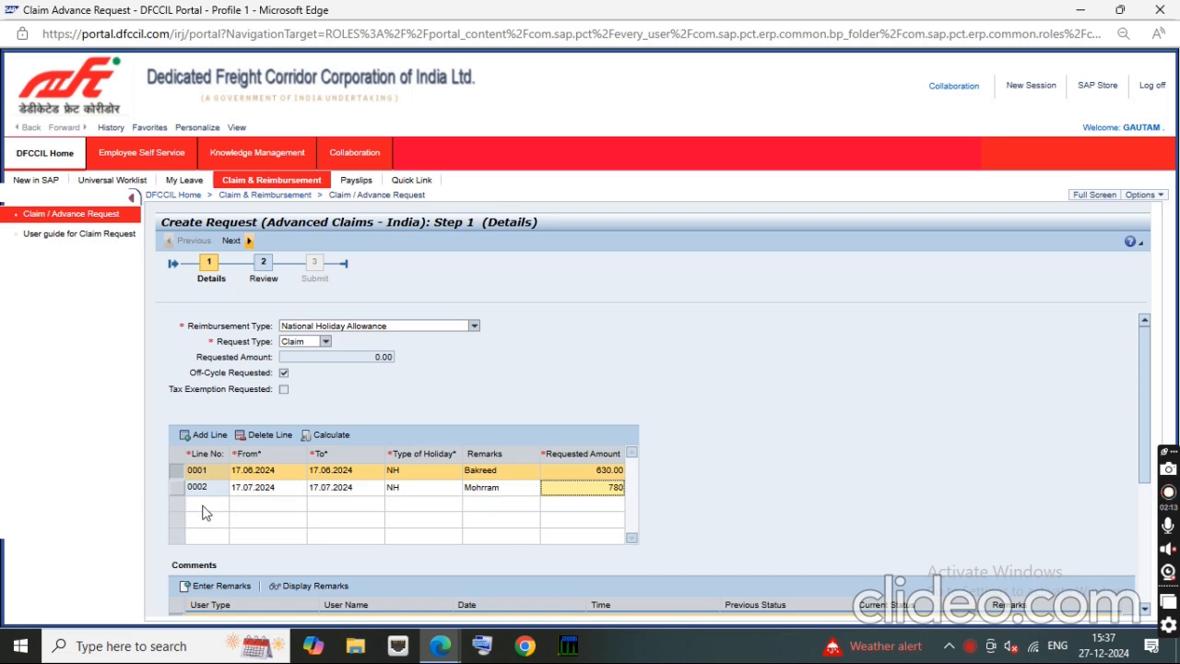
Step: Add a third claim line and set its From date to 15.08.2024 using the calendar
click(192, 506)
click(193, 441)
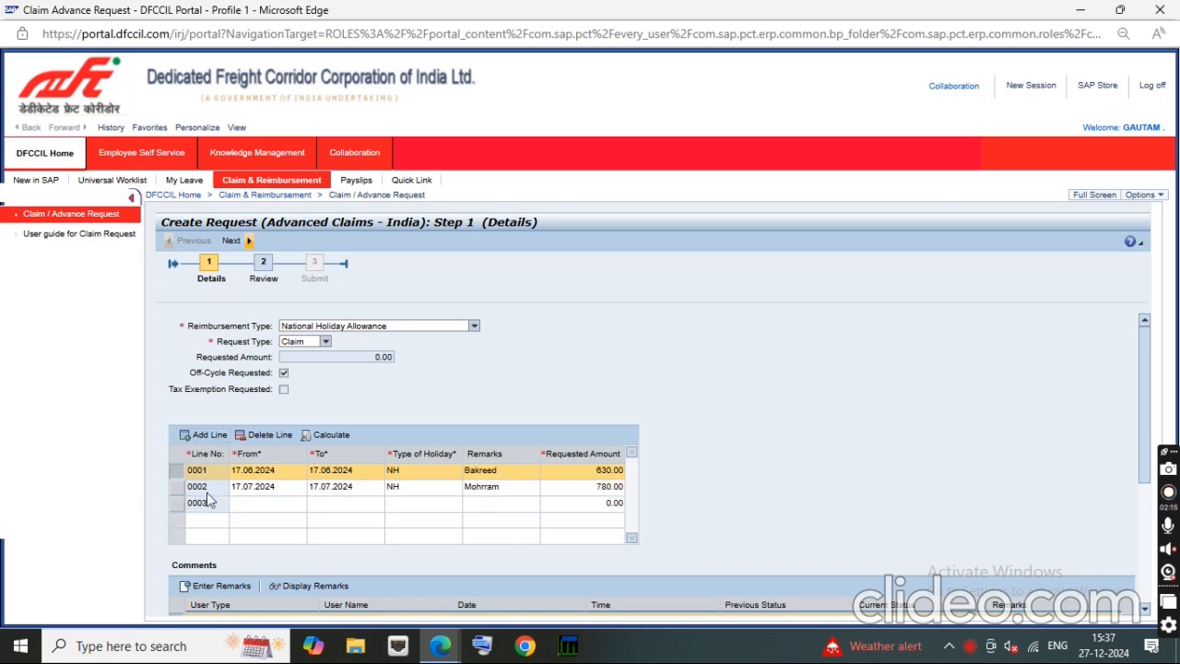
click(247, 507)
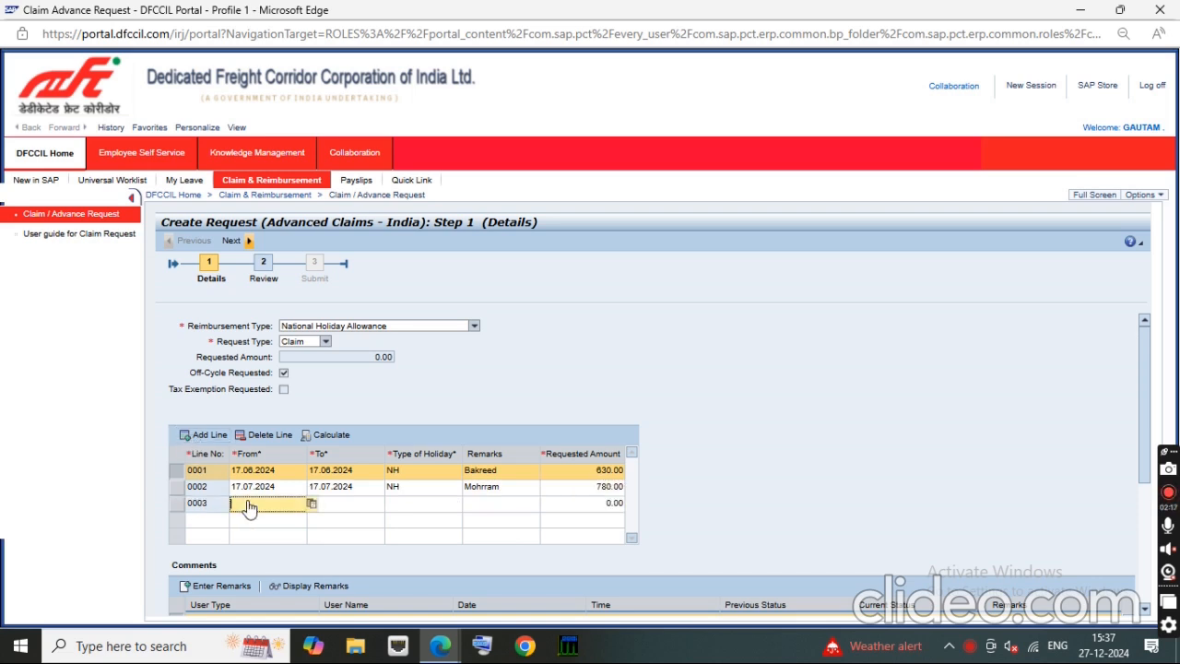
click(312, 504)
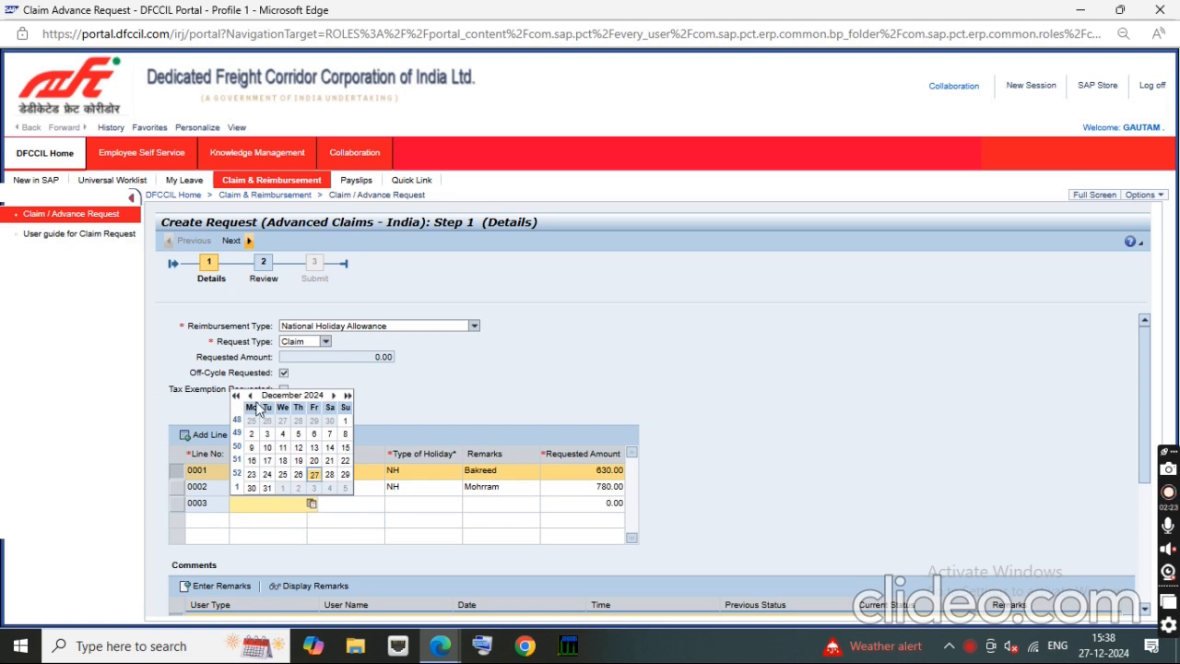
click(251, 395)
click(252, 395)
click(252, 396)
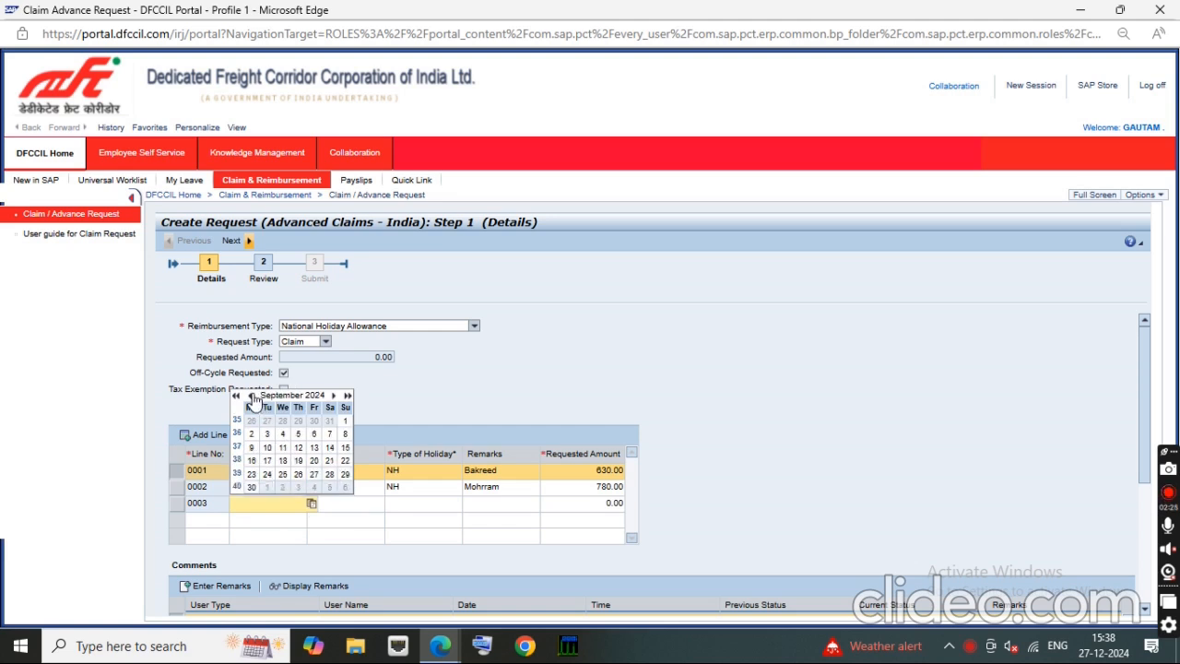
click(251, 396)
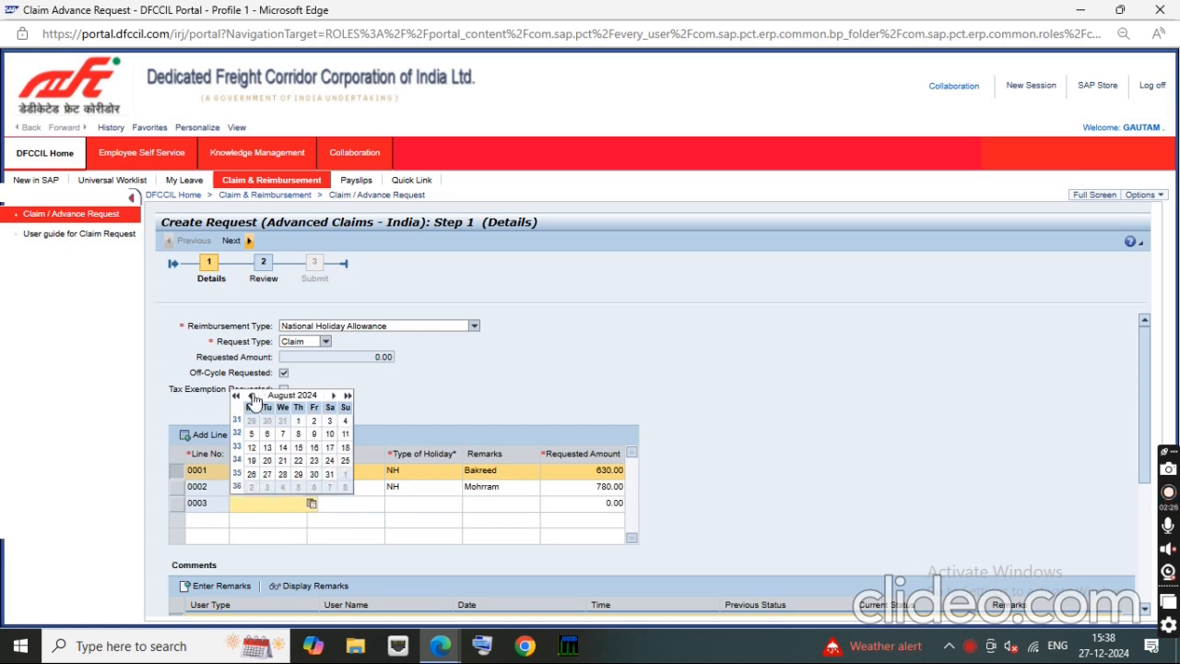
click(299, 449)
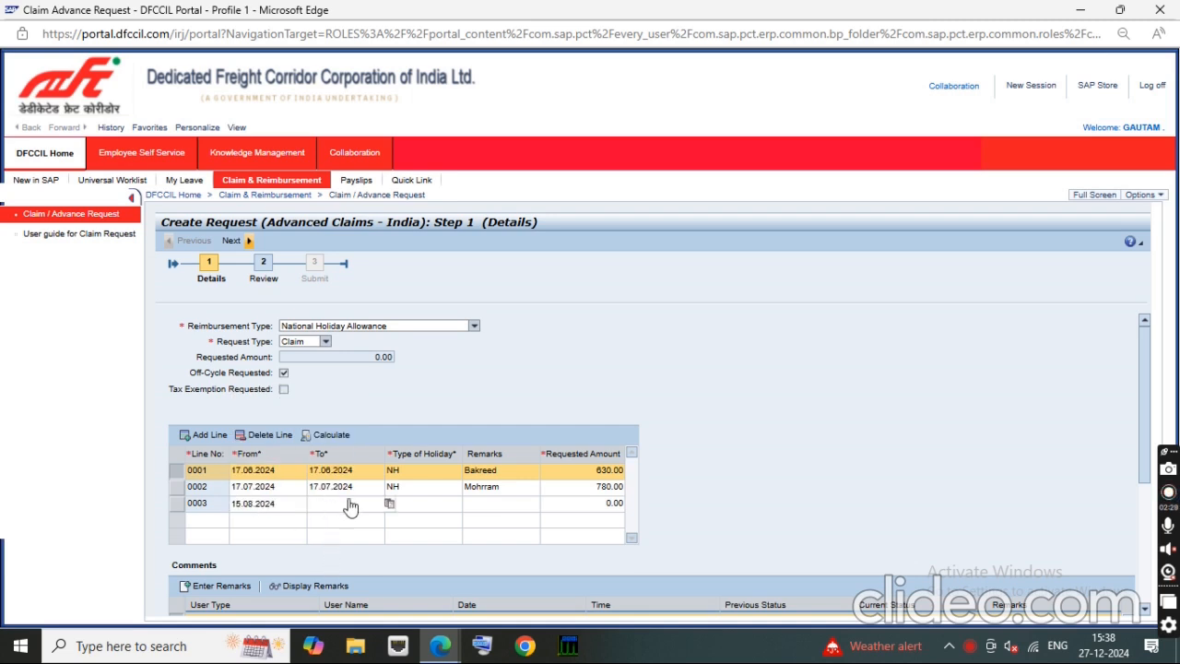
Step: Set the To date of claim line 0003 to 15.08.2024 using the calendar
click(387, 505)
click(327, 396)
click(329, 397)
click(328, 397)
click(328, 397)
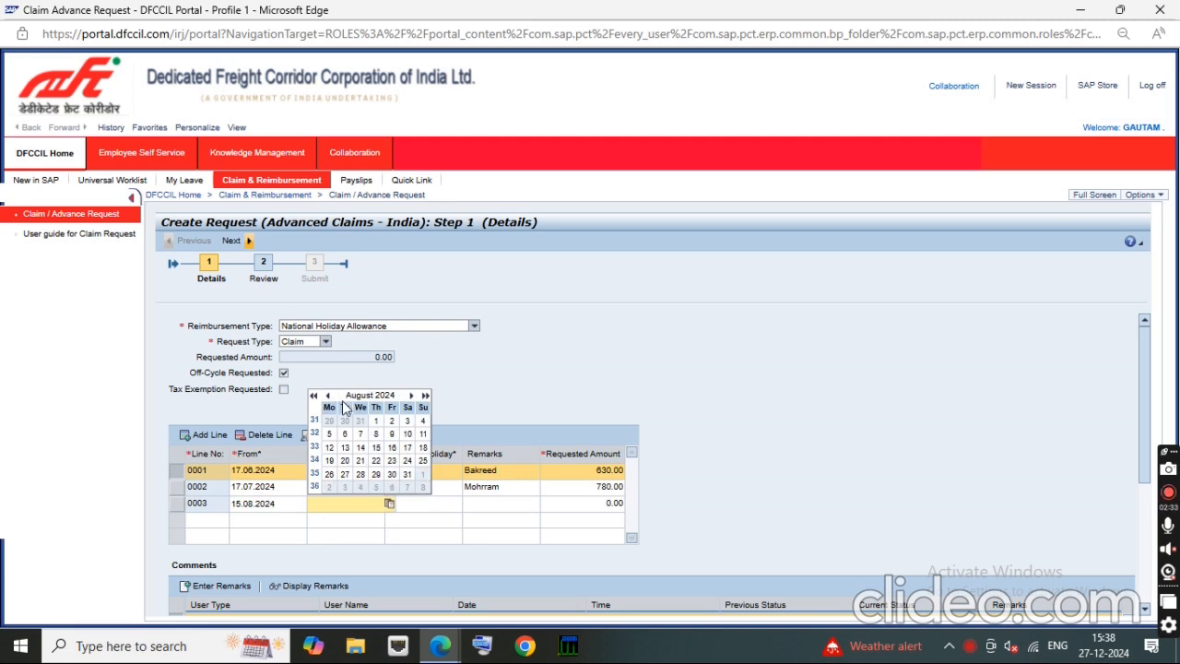
click(377, 448)
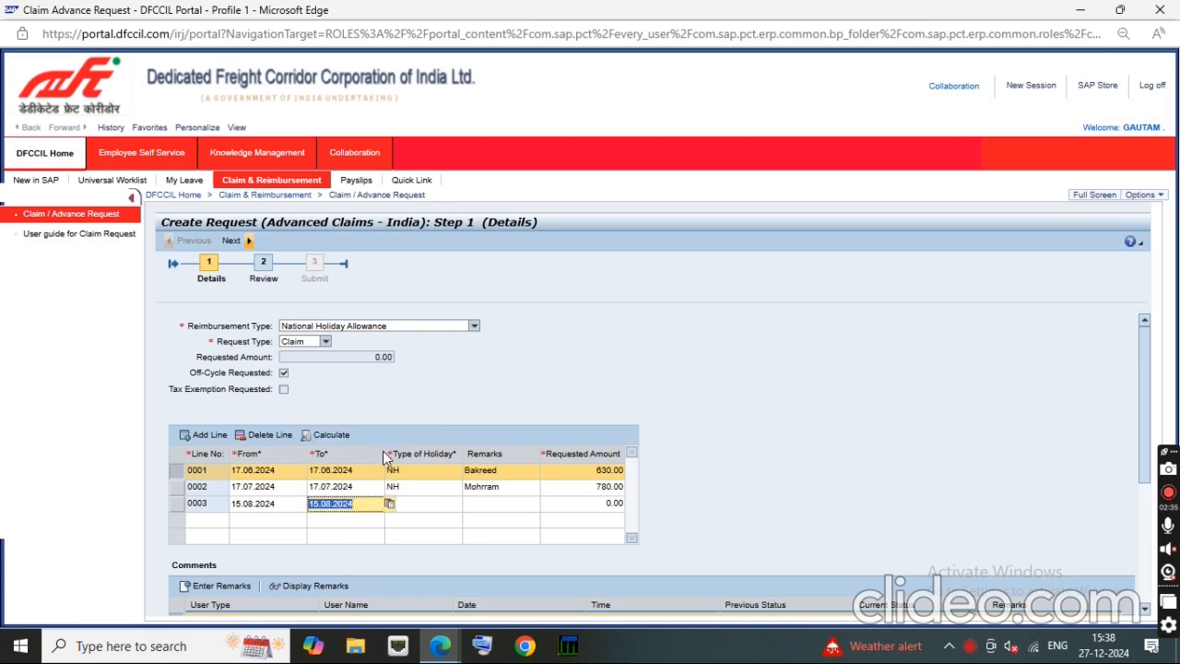
Step: Complete claim line 0003 with holiday type NH, remarks Independance day and a requested amount of 780
click(415, 515)
text(N)
key(BackSpace)
text(NH)
key(Tab)
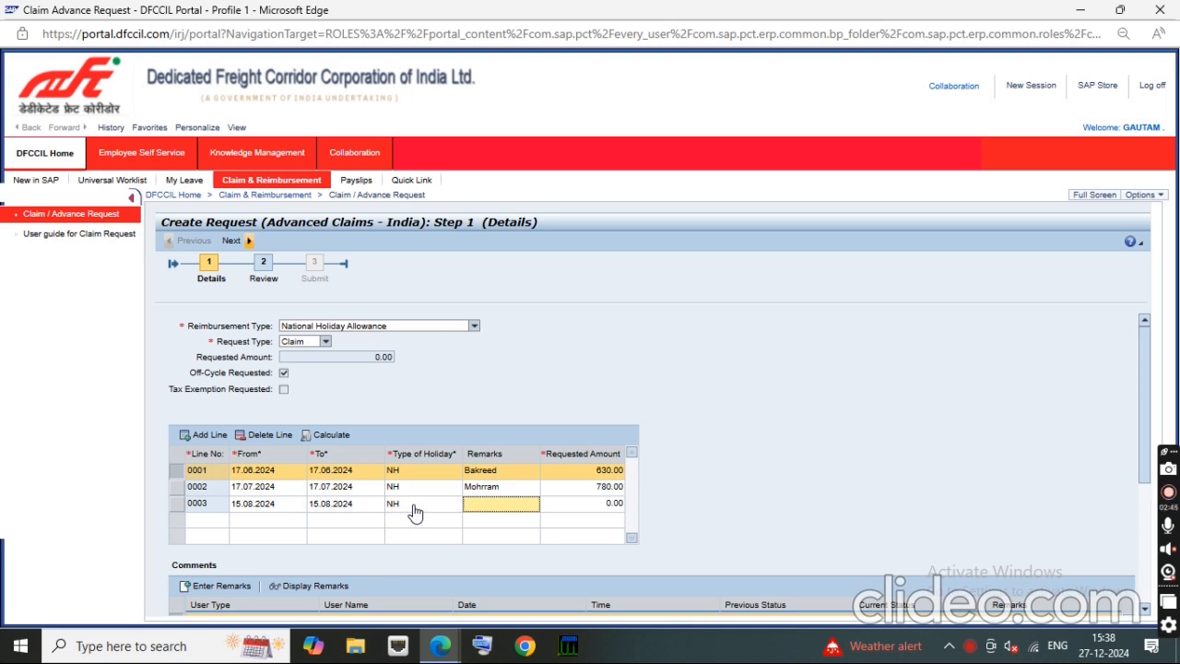
text(Independance day)
key(Tab)
text(780)
key(Tab)
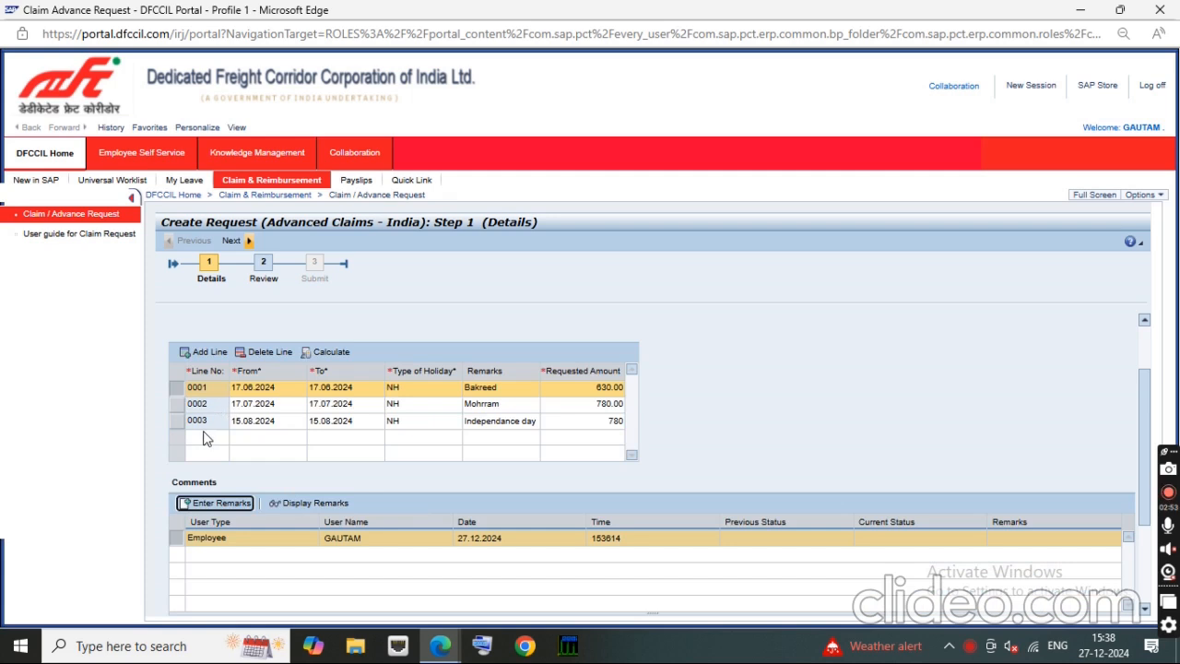
Step: Add a fourth claim line and set its From date to 26.08.2024 using the calendar
click(203, 351)
click(264, 441)
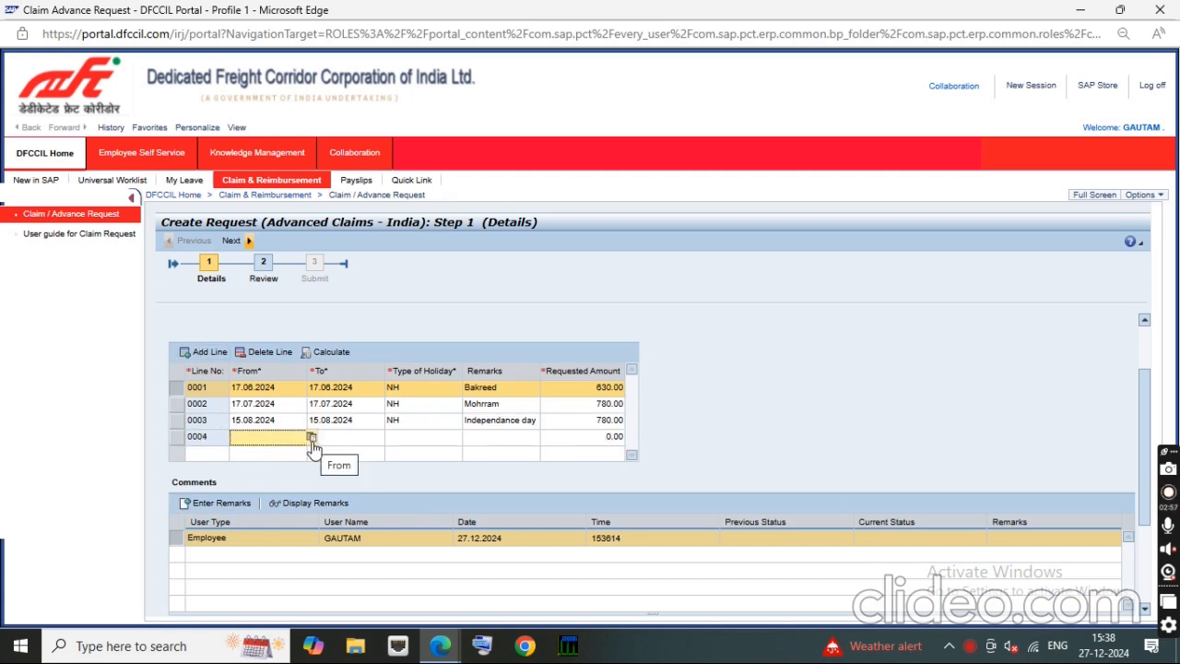
click(312, 439)
click(250, 453)
click(251, 453)
click(251, 453)
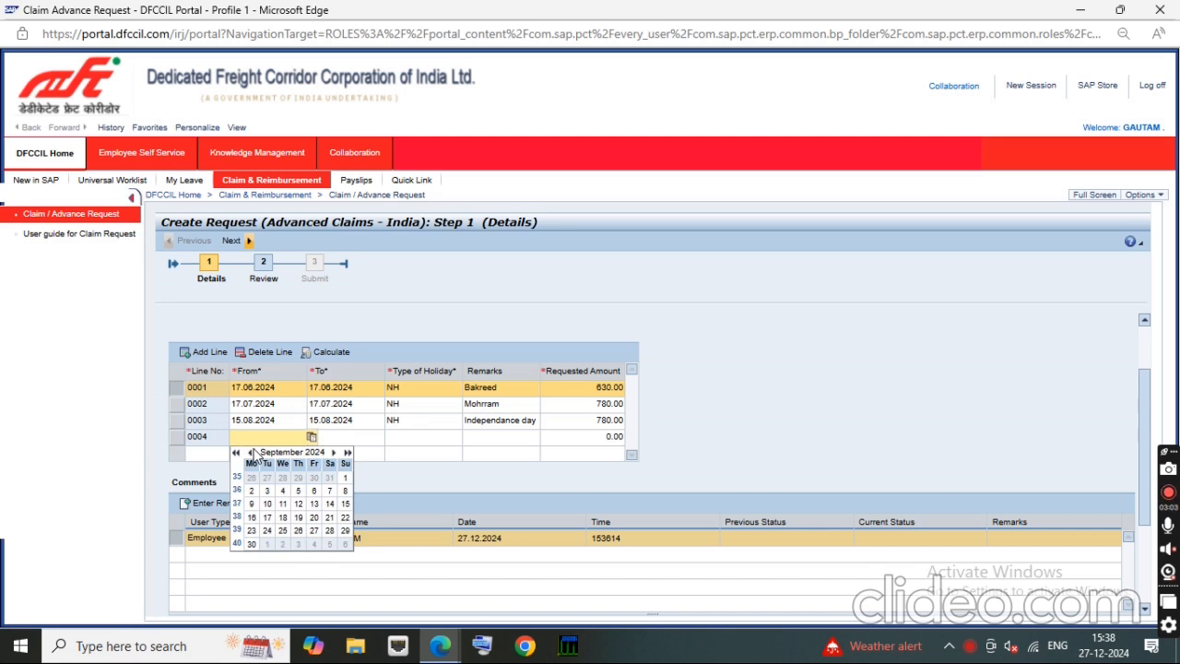
click(252, 452)
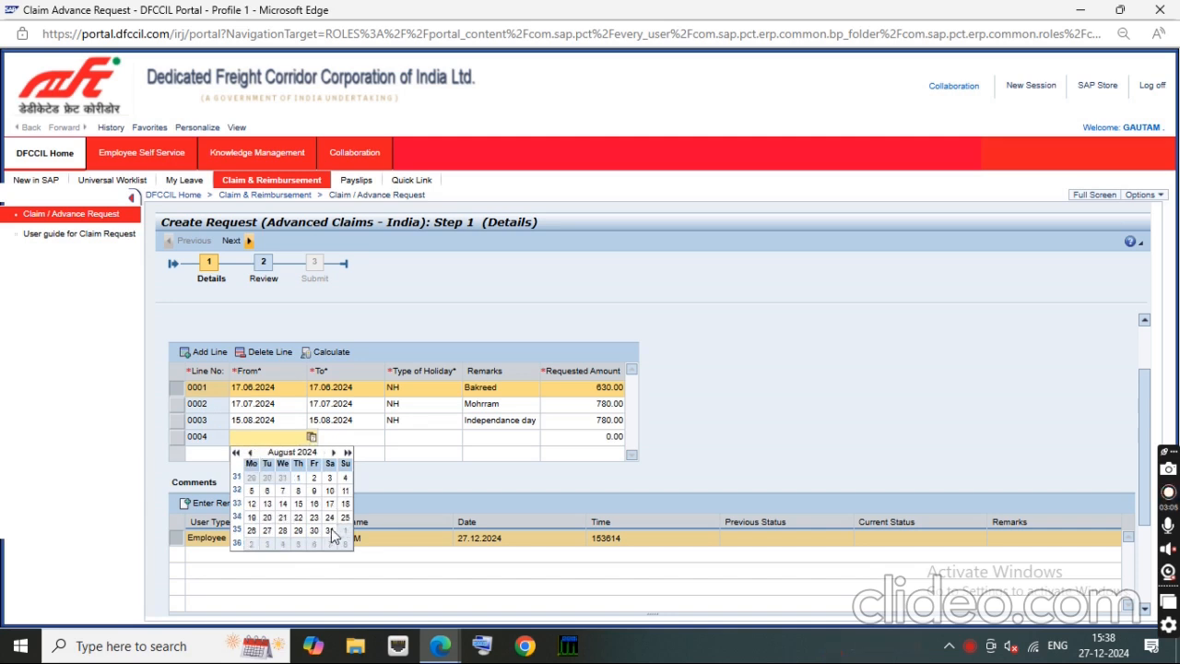
click(251, 530)
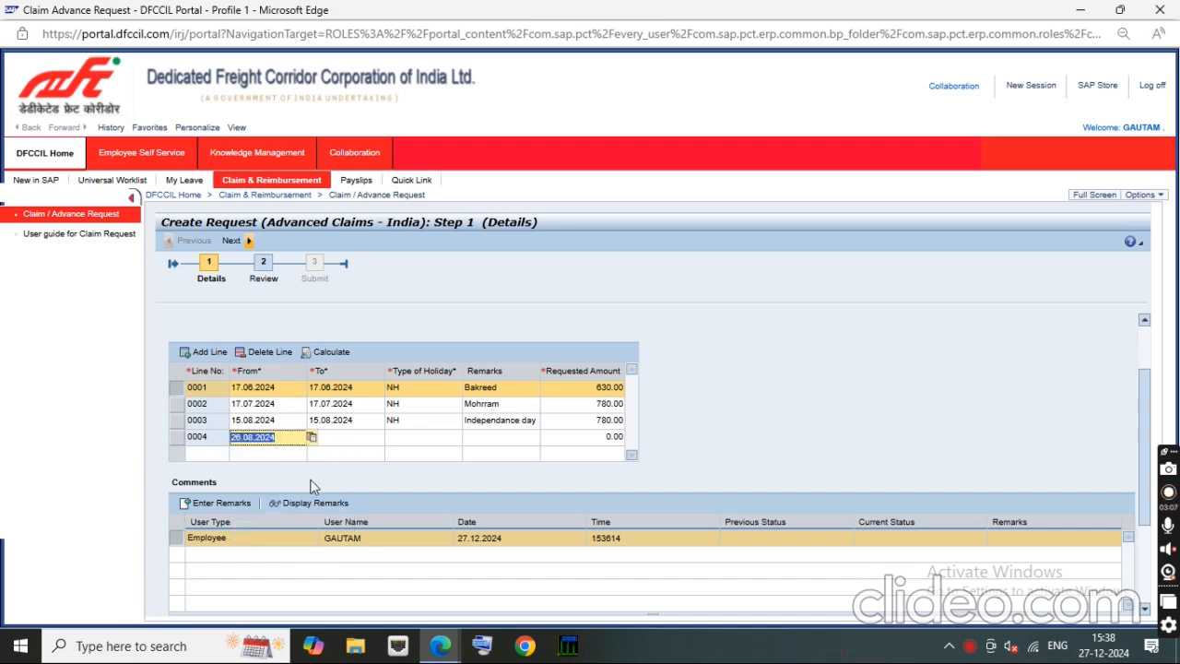
Step: Set the To date of claim line 0004 to 26.08.2024 using the calendar
click(355, 438)
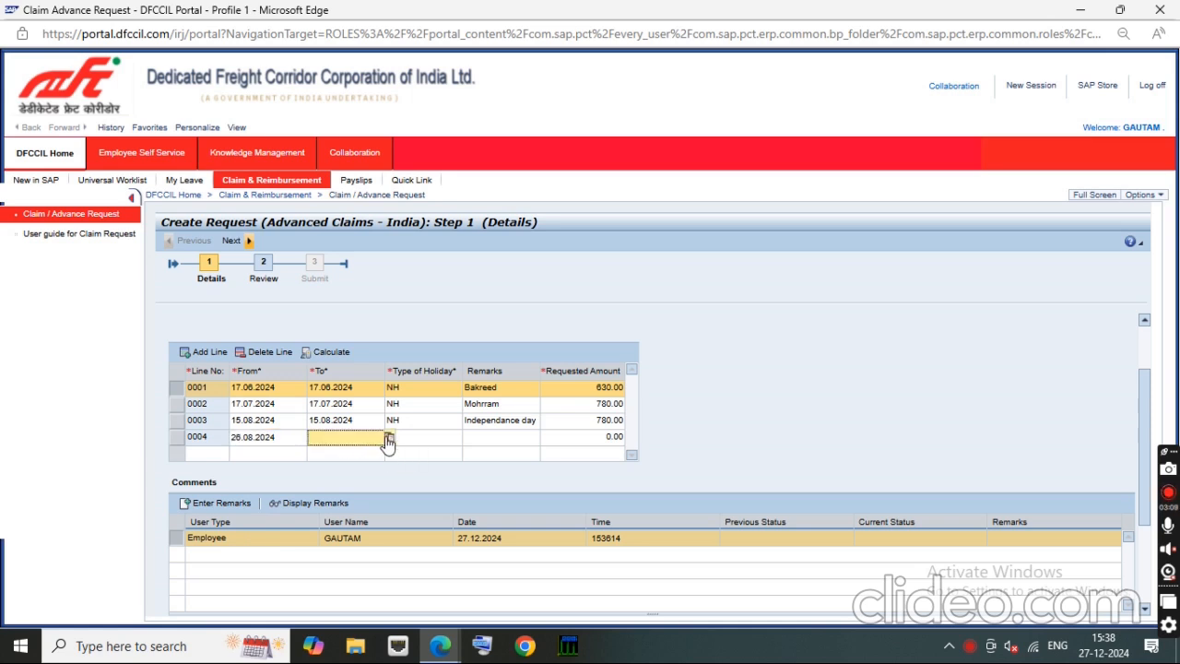
click(388, 439)
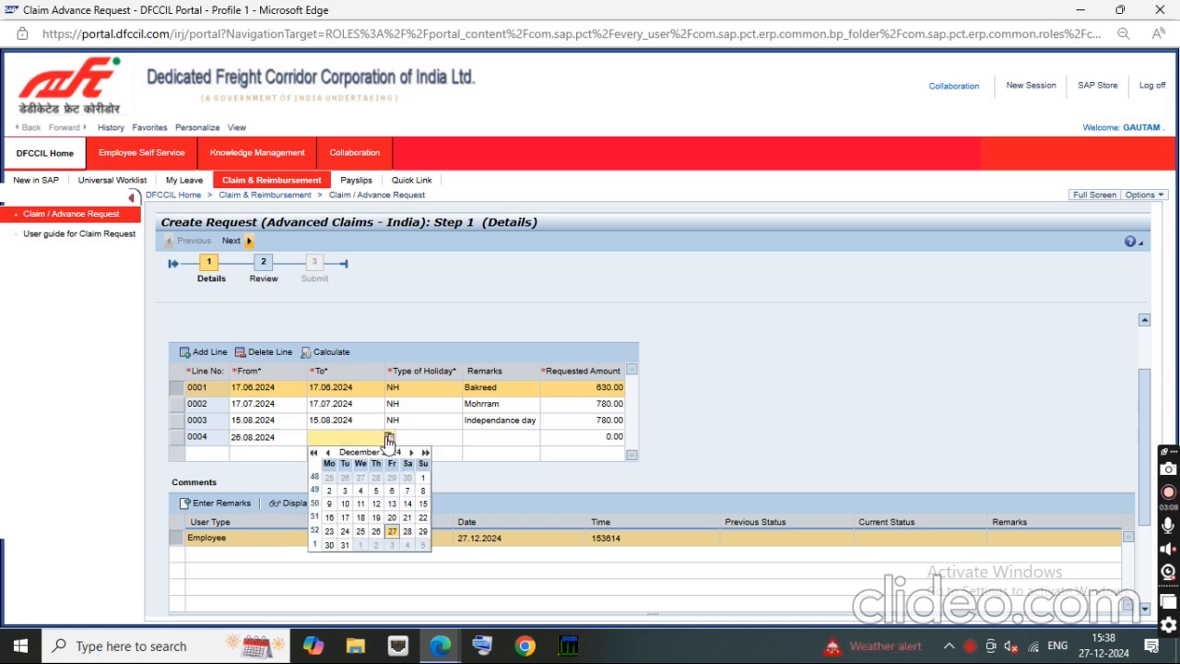
click(328, 452)
click(328, 452)
click(328, 453)
click(328, 453)
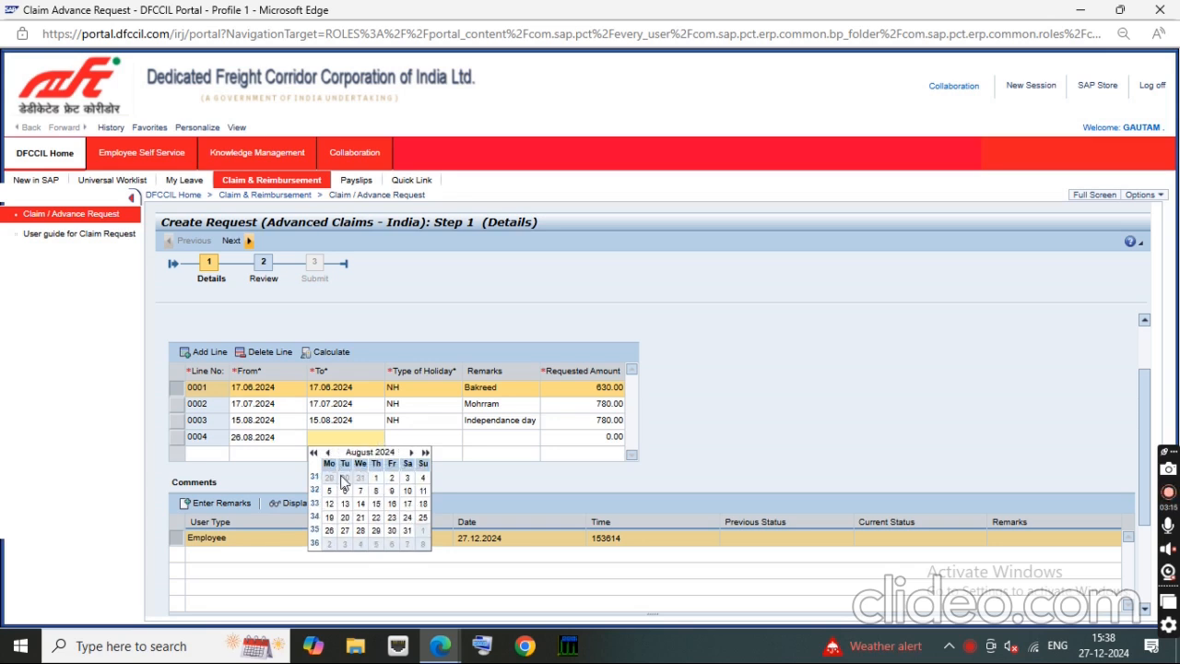
click(329, 530)
Step: Complete claim line 0004 with holiday type NH, remarks Janmasthmi and a requested amount of 780
click(412, 438)
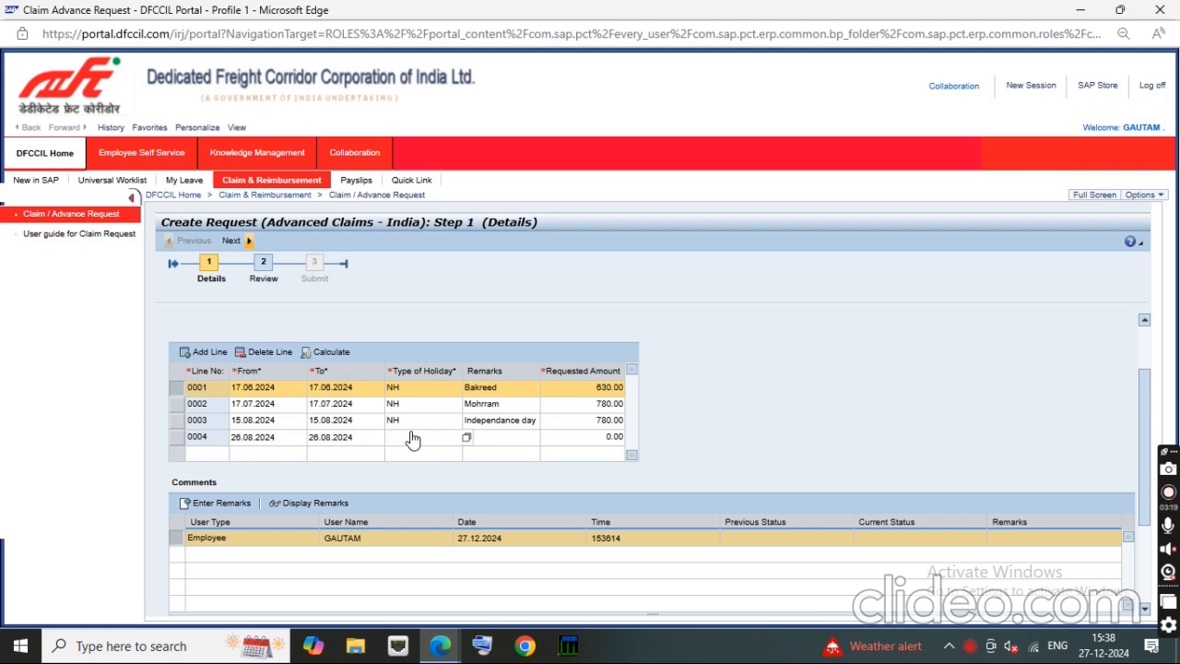
click(409, 442)
text(NH)
key(Tab)
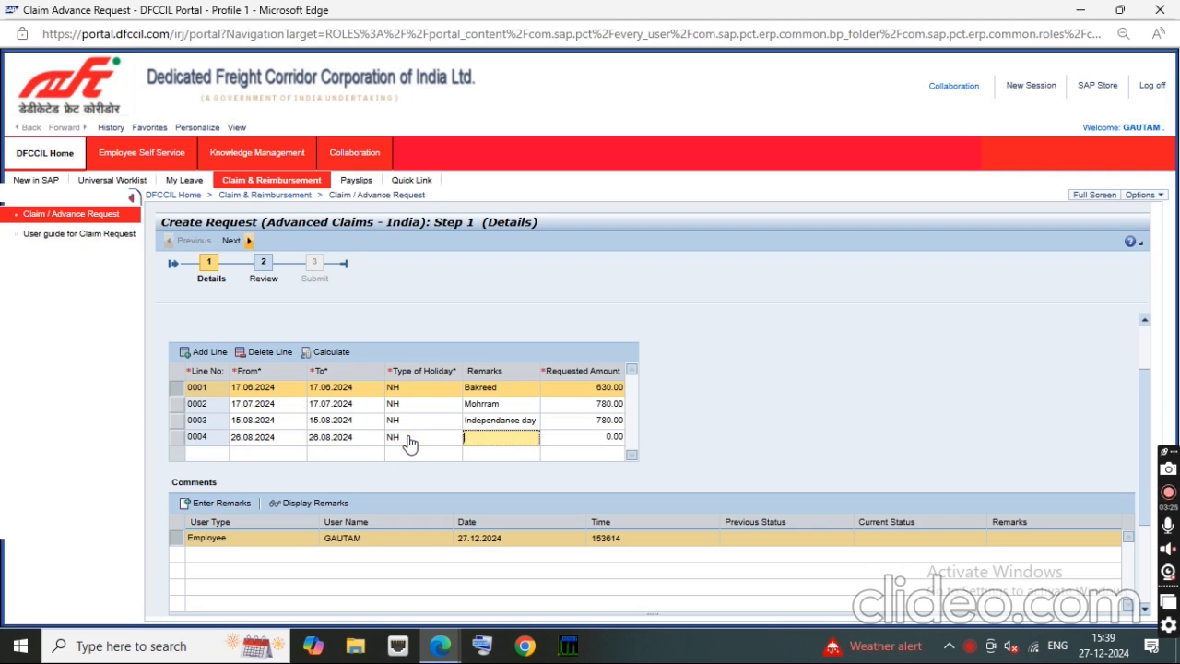
text(Janmasthmi)
key(Tab)
text(780)
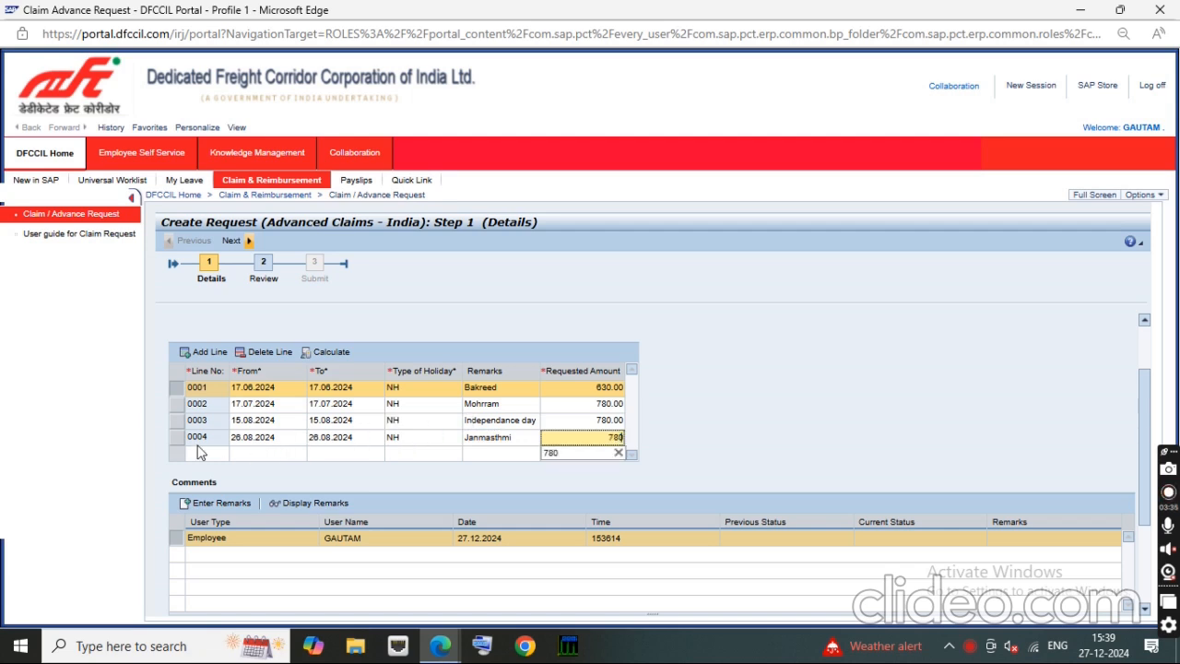
Step: Add a fifth claim line and set its From date to 16.09.2024 using the calendar
click(207, 455)
click(205, 352)
click(258, 453)
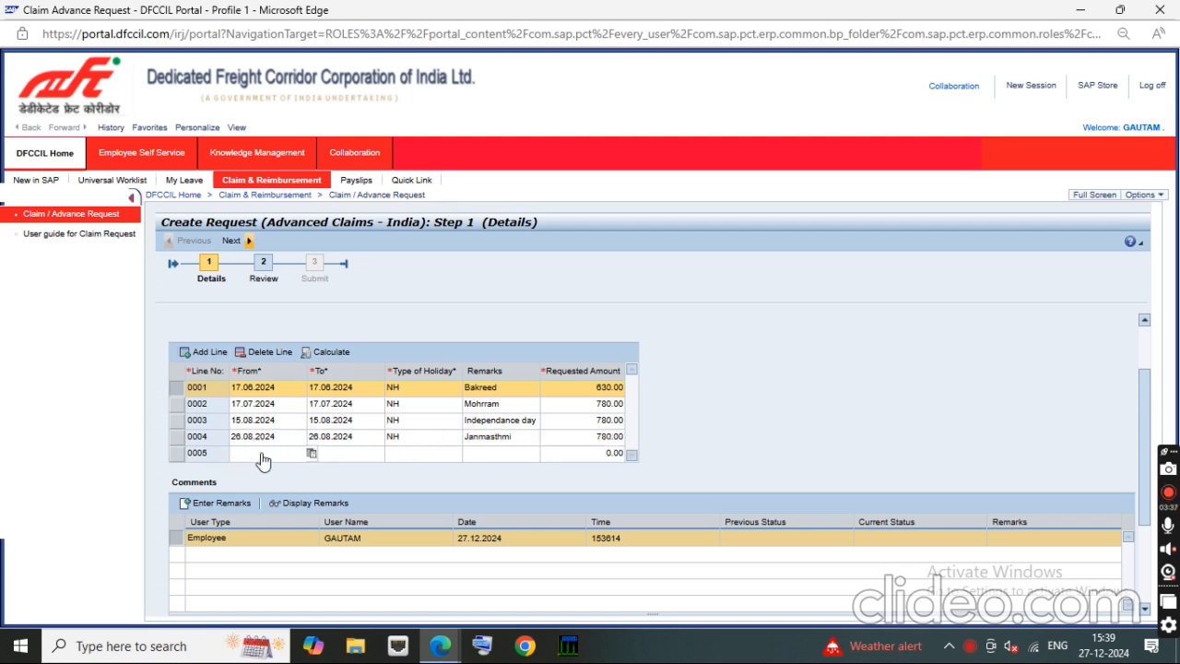
click(311, 454)
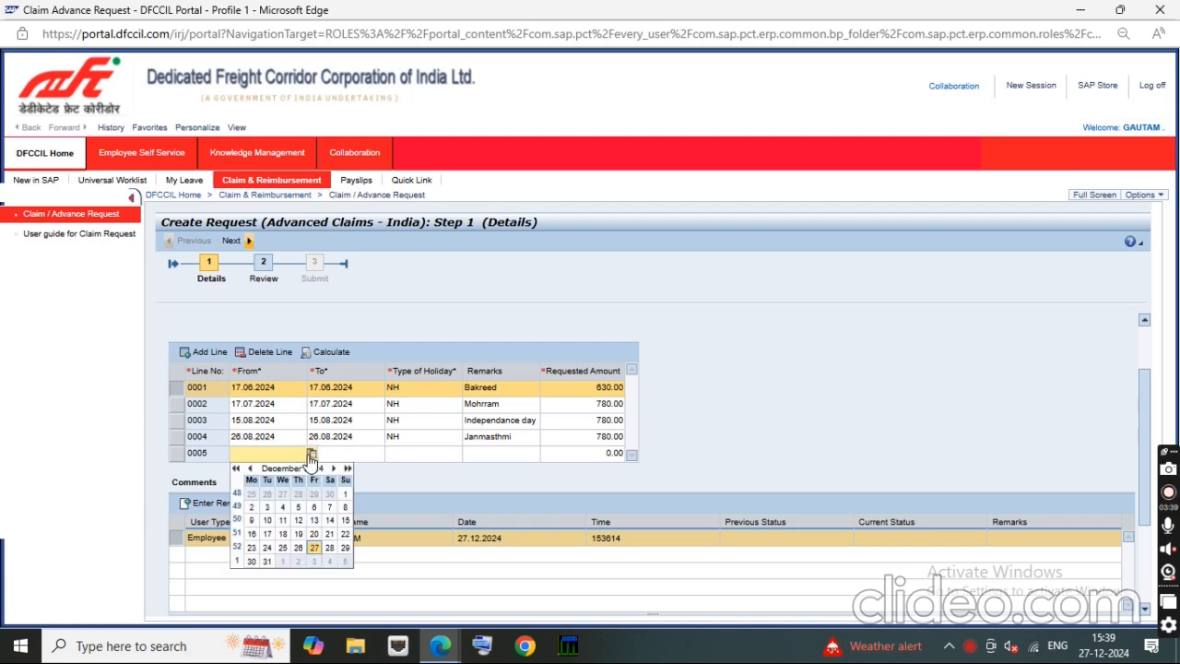
click(249, 470)
click(248, 470)
click(250, 470)
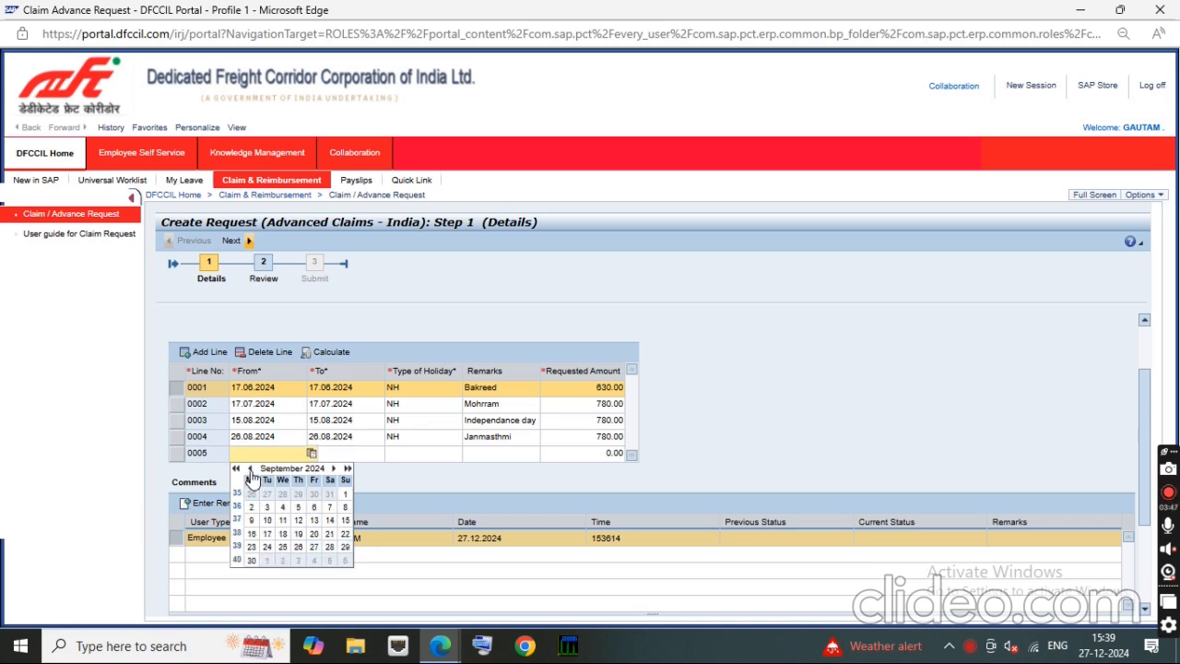
click(252, 534)
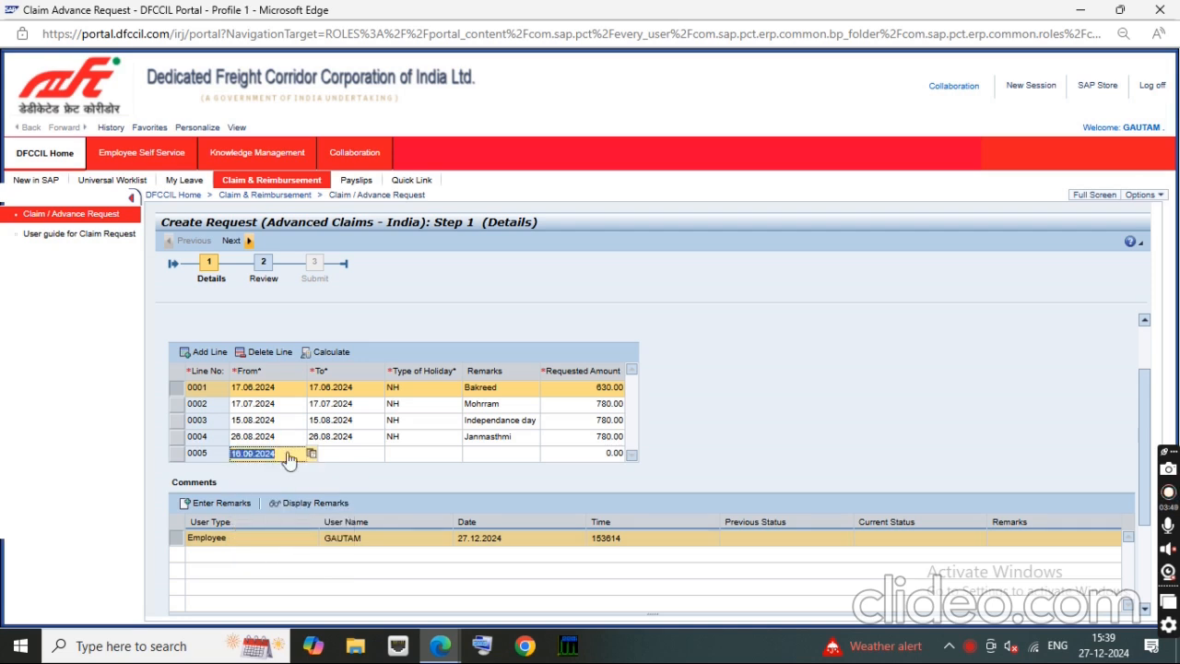
Step: Set the To date of claim line 0005 to 16.09.2024 using the calendar
click(388, 453)
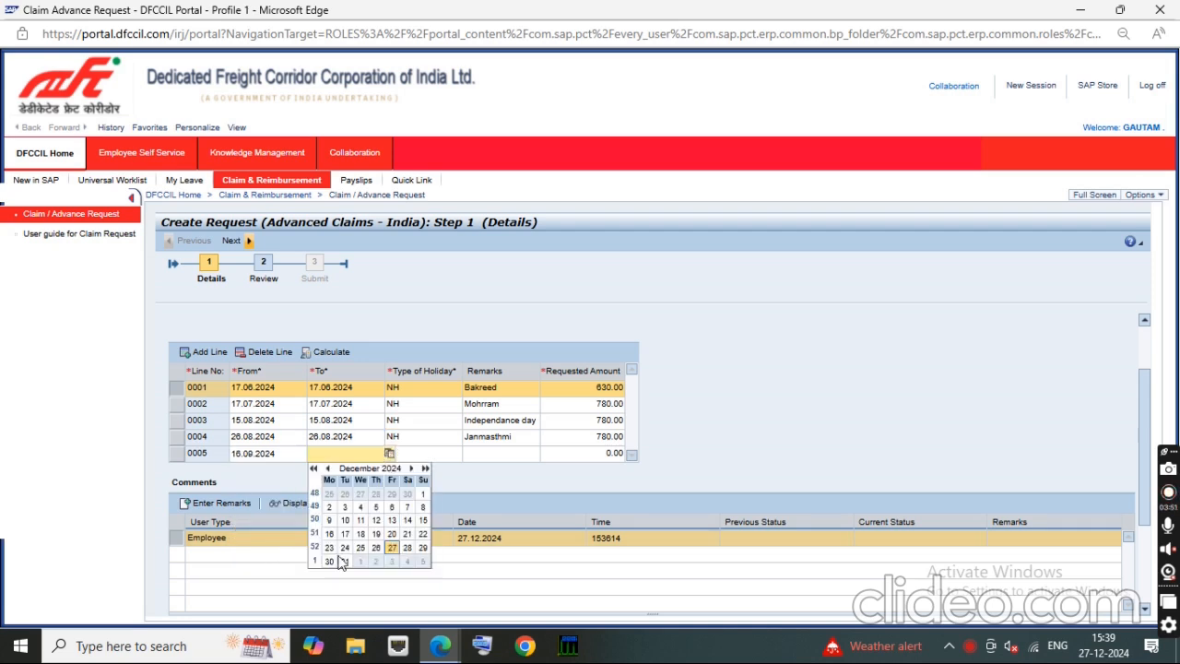
click(328, 469)
click(328, 469)
click(328, 469)
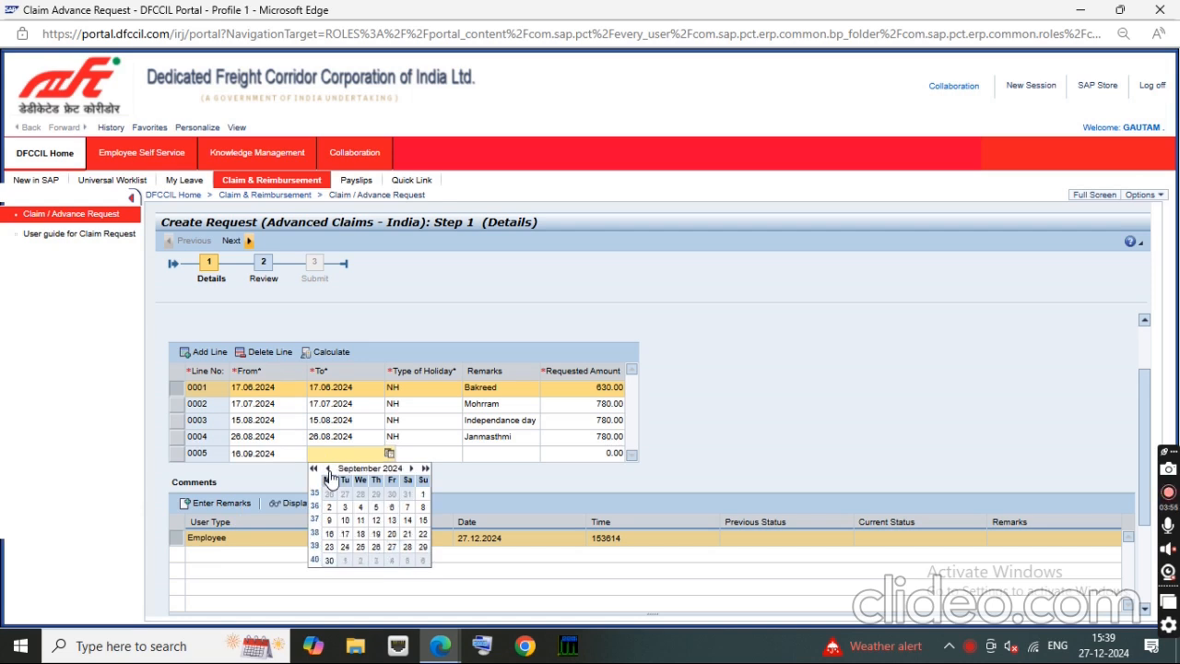
click(329, 533)
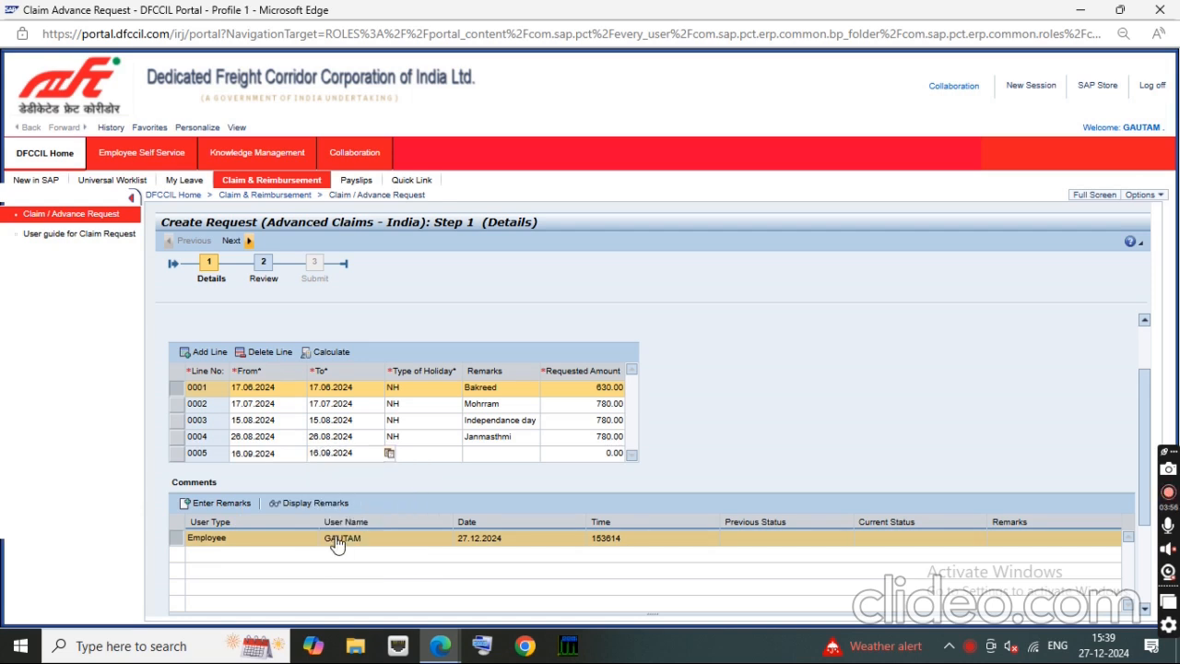
Step: Complete claim line 0005 with holiday type NH, remarks Eid-Milad Barahwafat and a requested amount of 780
click(417, 456)
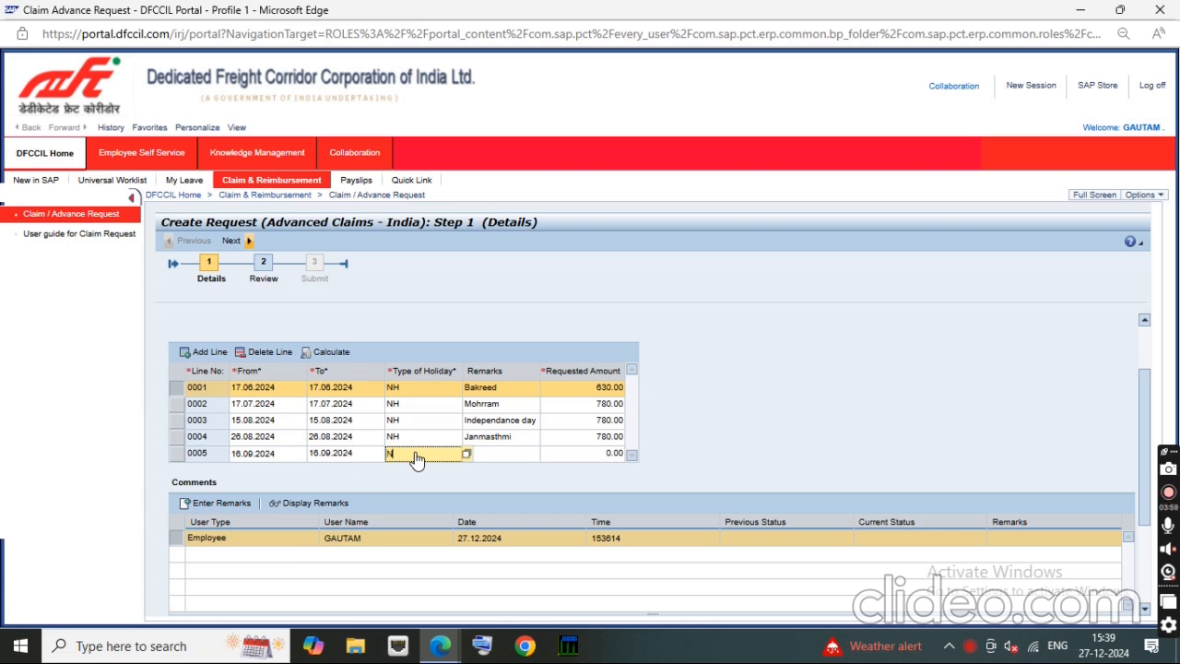
text(NH)
key(Tab)
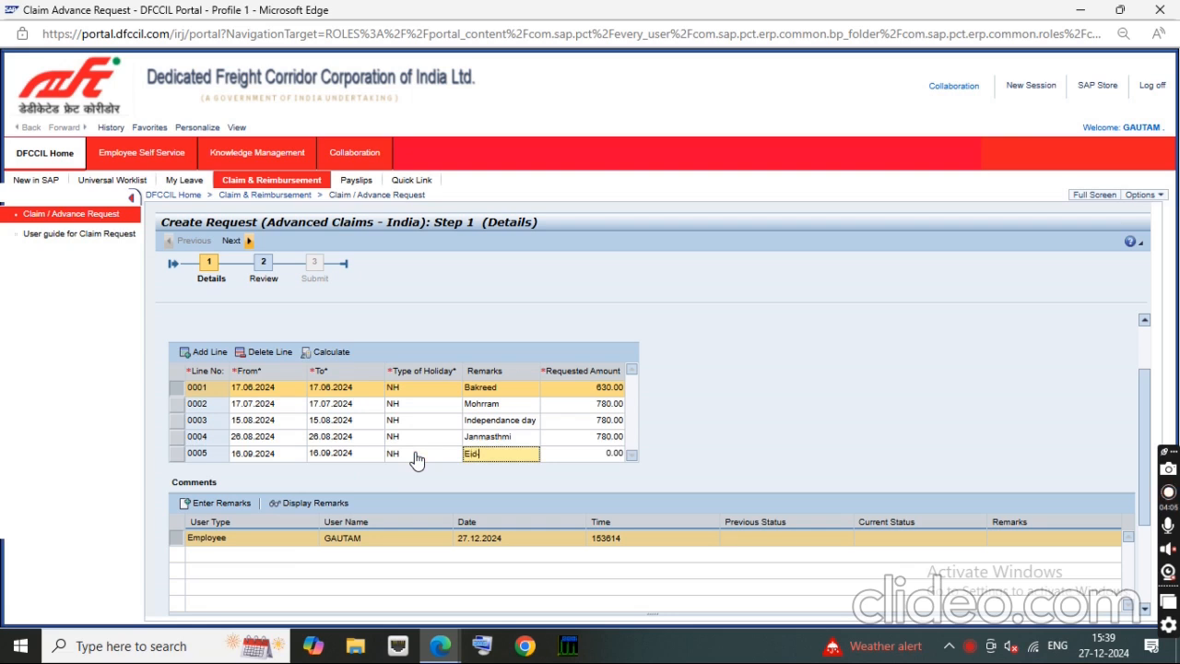
text(Eid-Milad Barah)
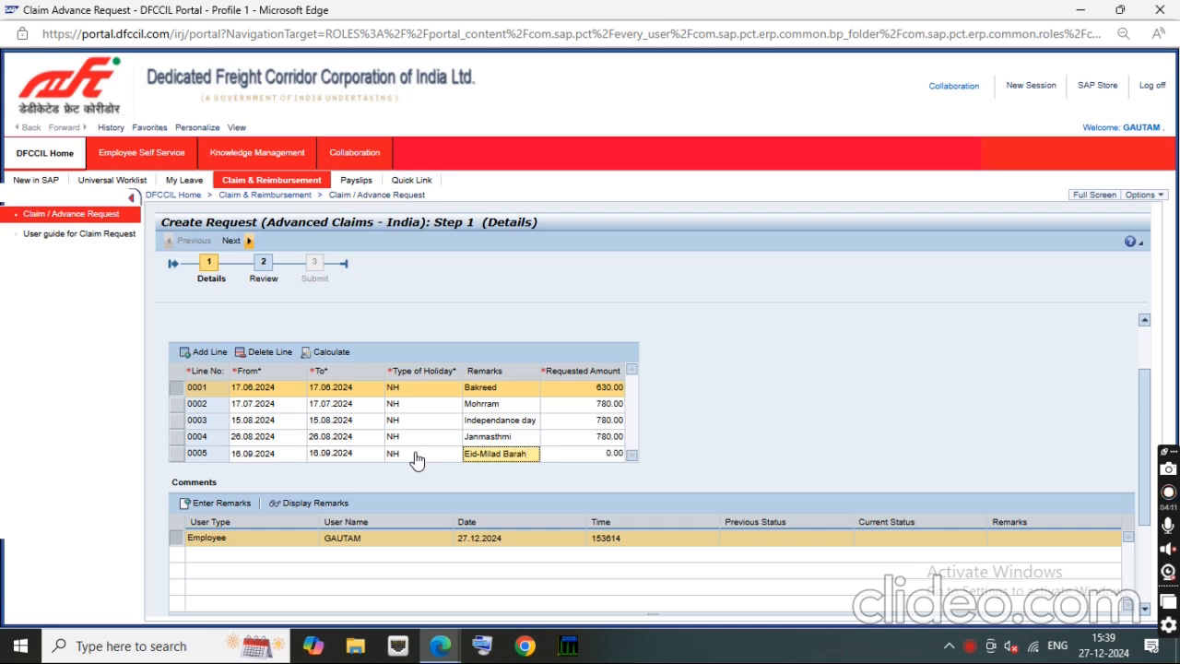
text(wafat)
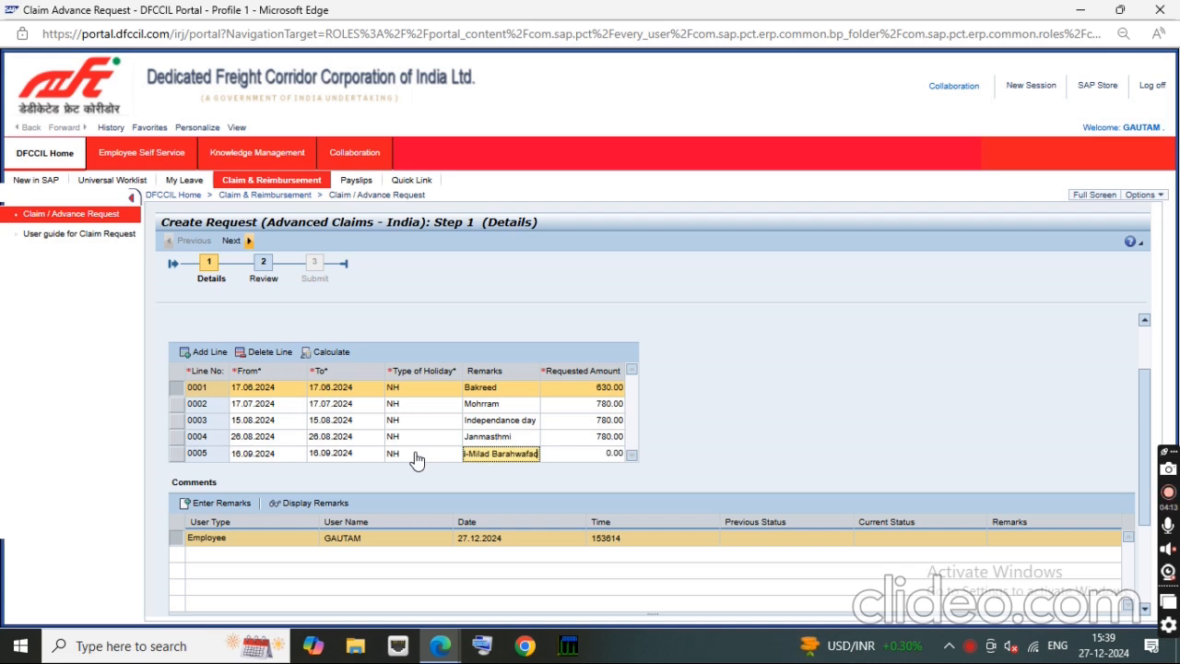
key(Tab)
text(780)
key(Tab)
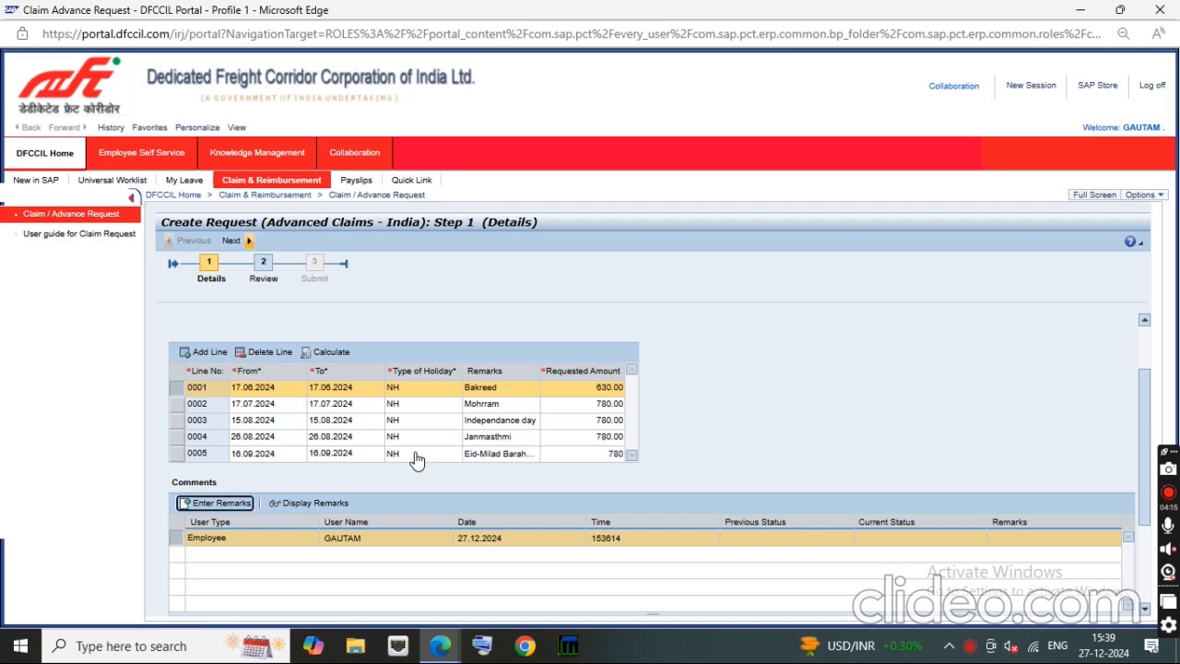
Step: Add a sixth claim line and set its From date to 12.10.2024 using the calendar
click(204, 353)
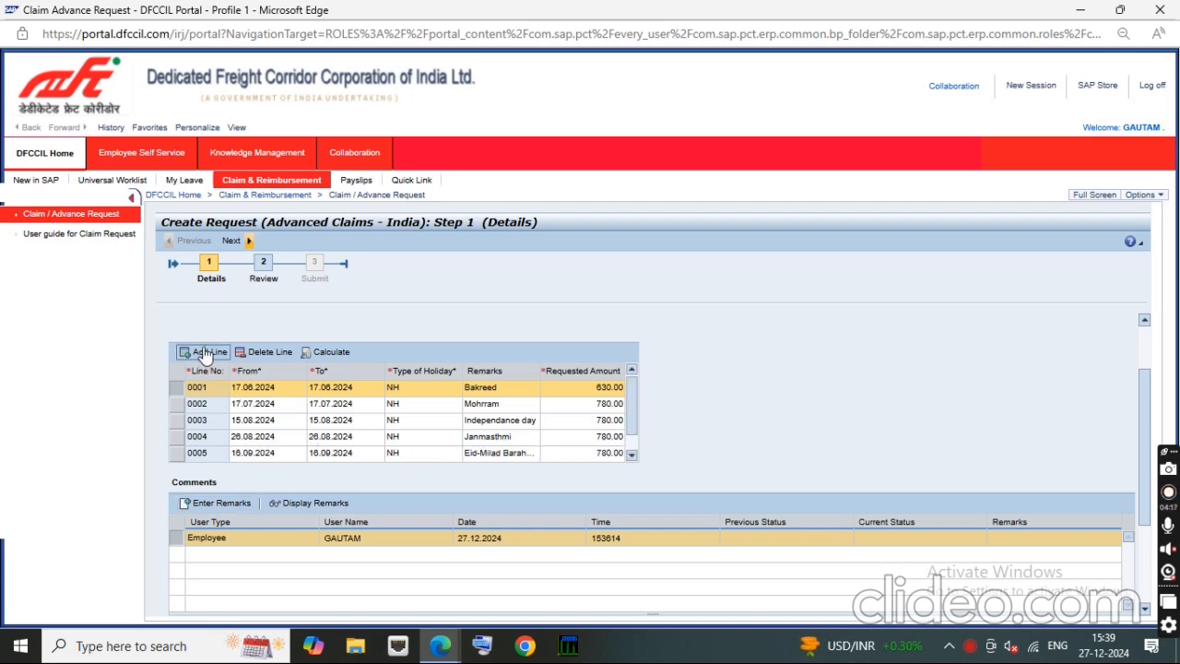
drag(634, 420, 634, 439)
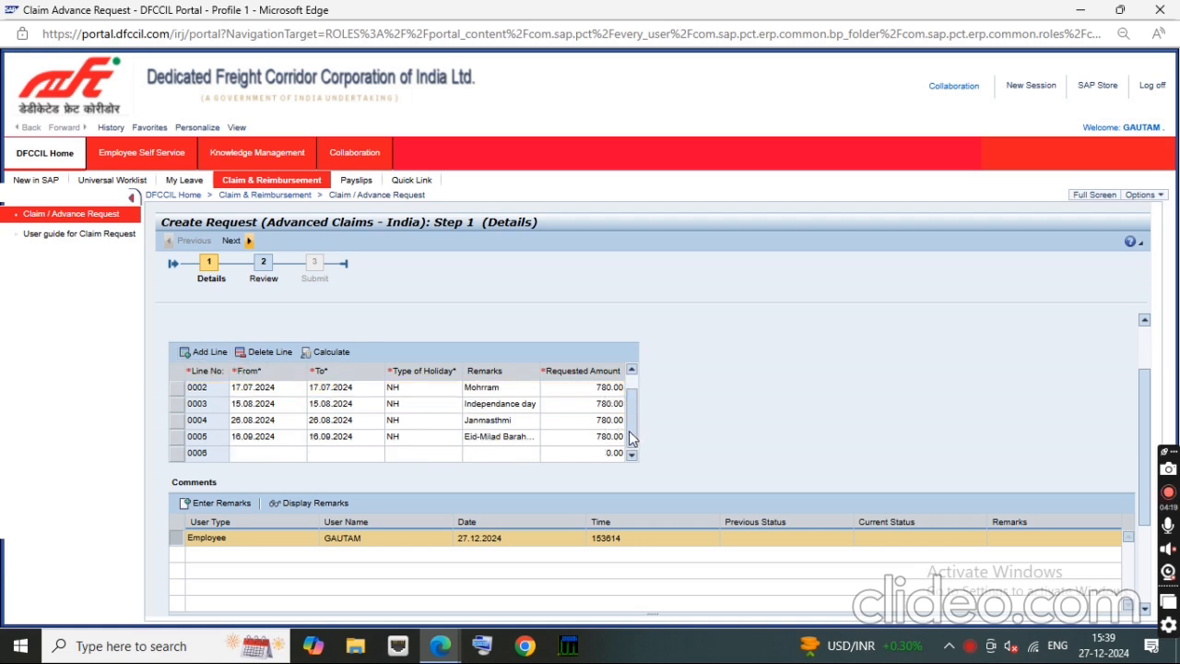
click(242, 451)
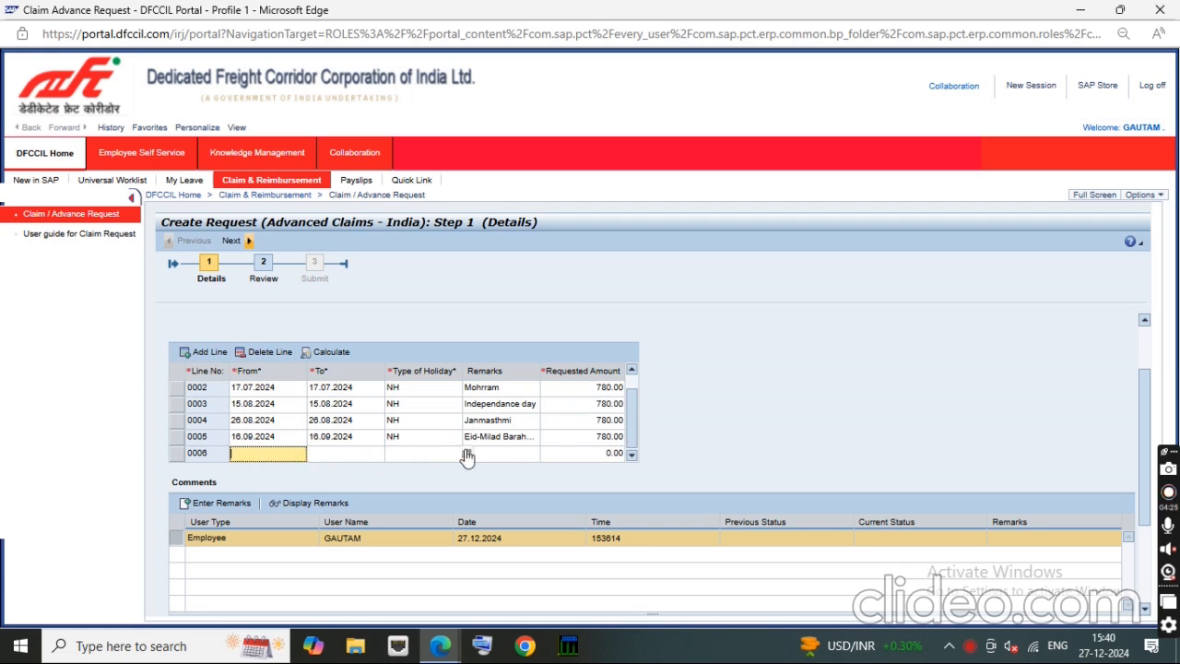
click(312, 454)
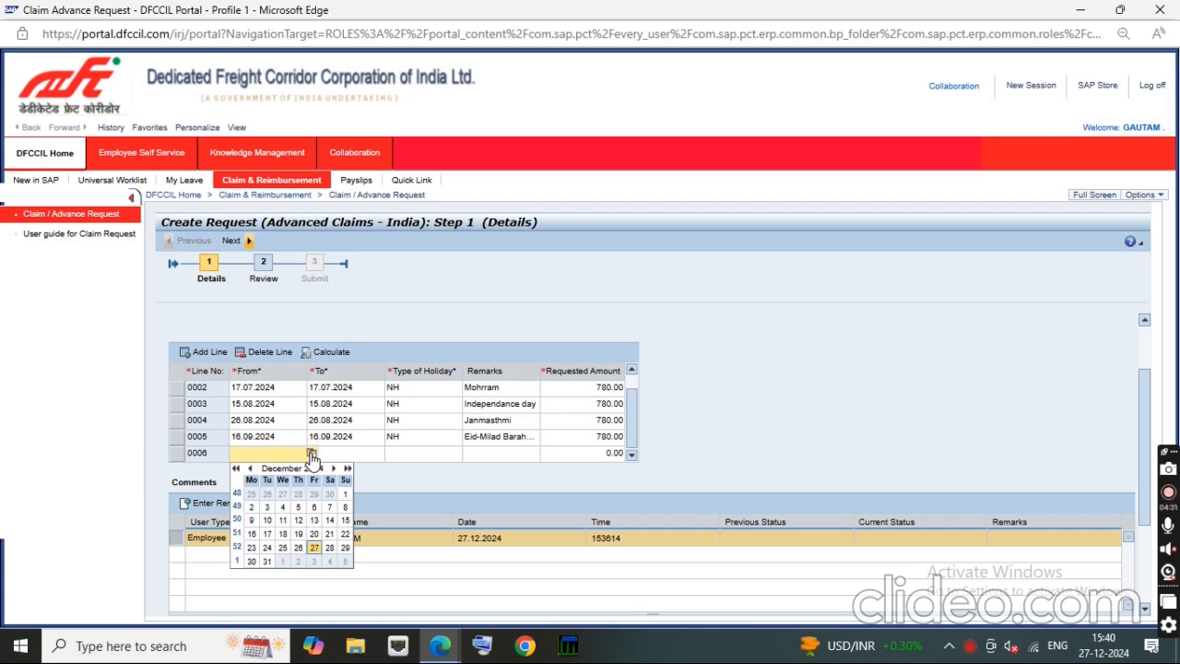
click(250, 469)
click(249, 469)
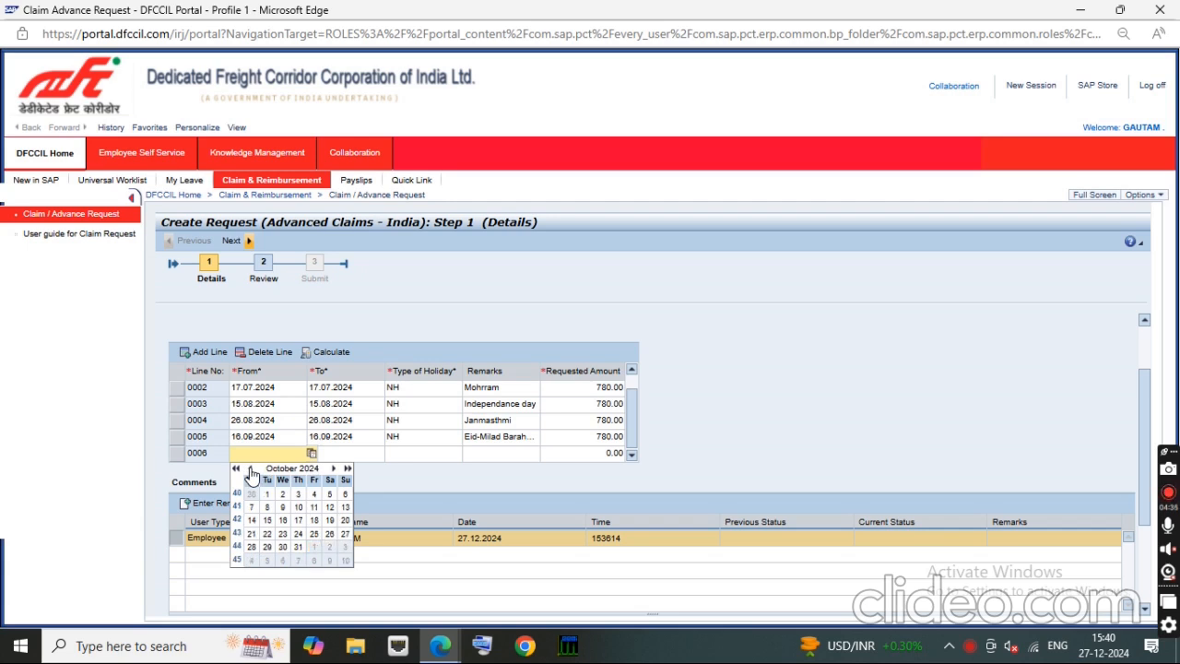
click(329, 507)
Step: Set the To date of claim line 0006 to 12.10.2024 using the calendar
click(348, 456)
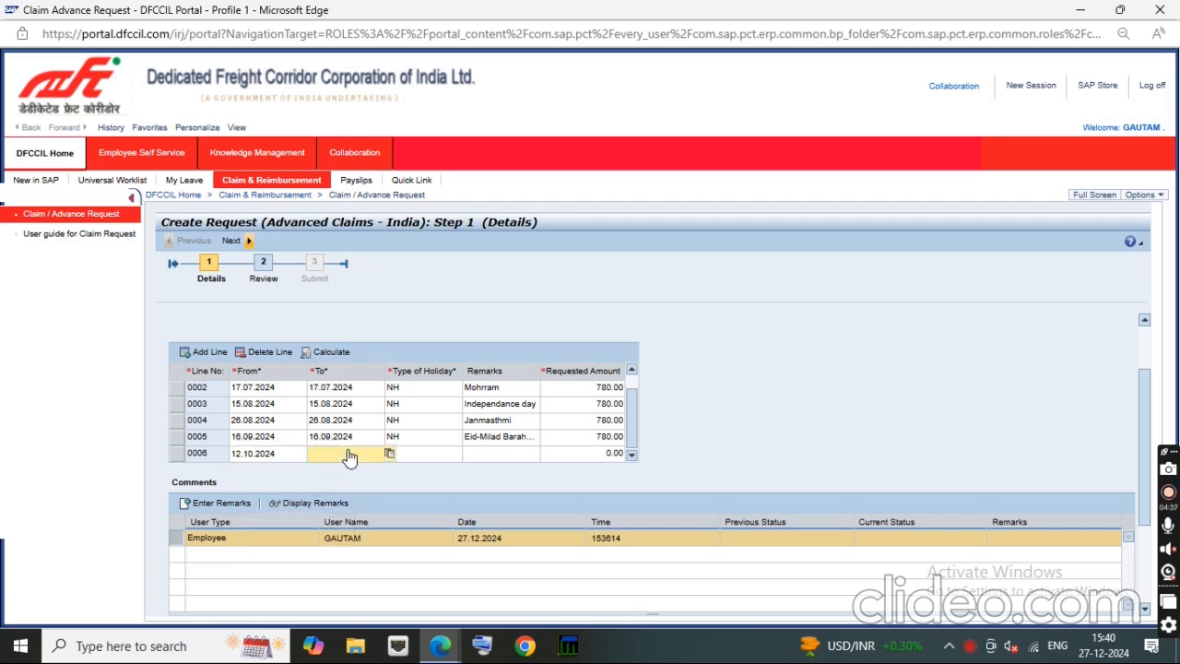
click(389, 452)
click(328, 470)
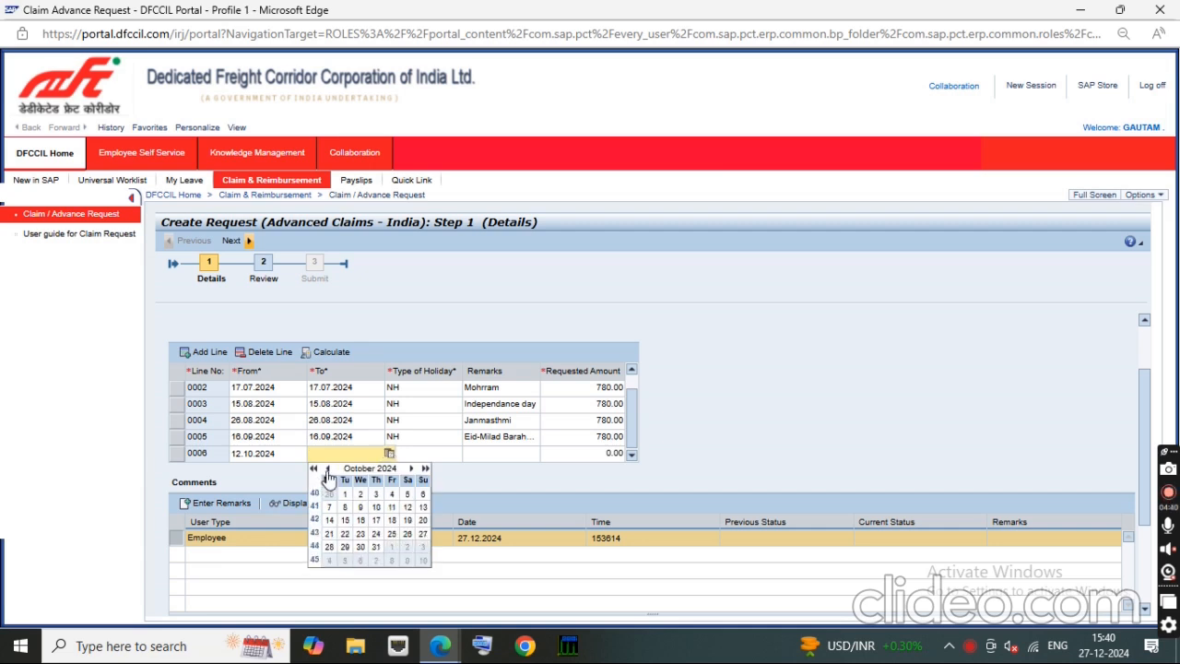
click(407, 508)
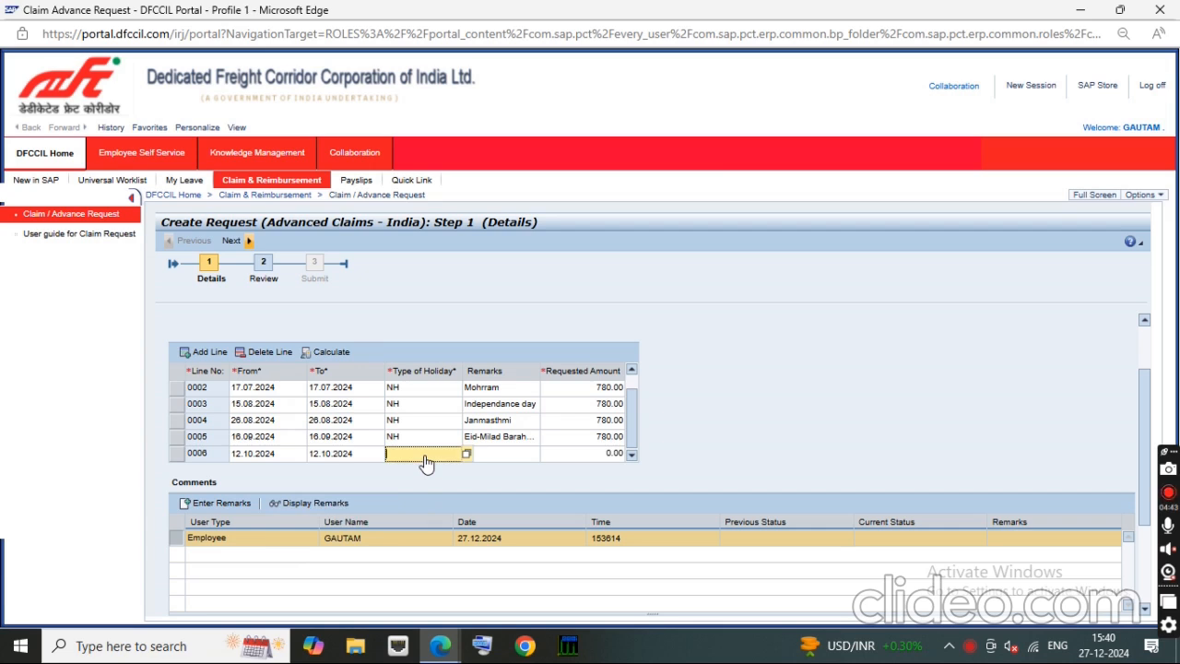
Step: Complete claim line 0006 with holiday type NH, remarks Dashara and a requested amount of 780
key(Tab)
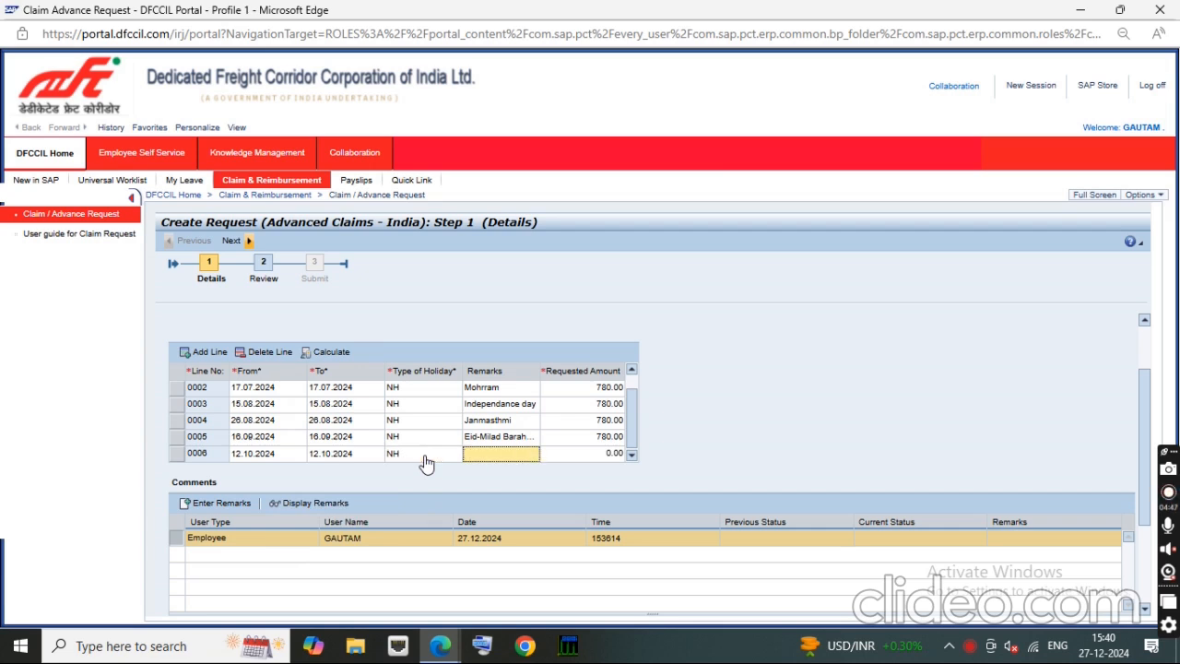
text(Dashara)
key(Tab)
text(78)
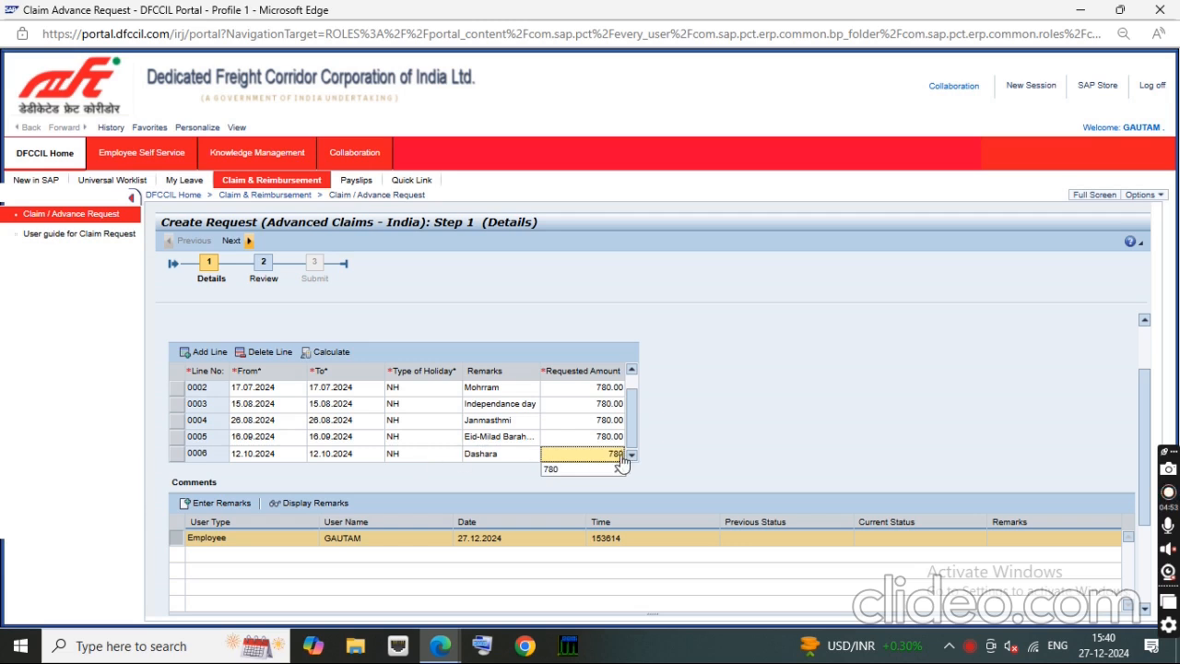
click(759, 452)
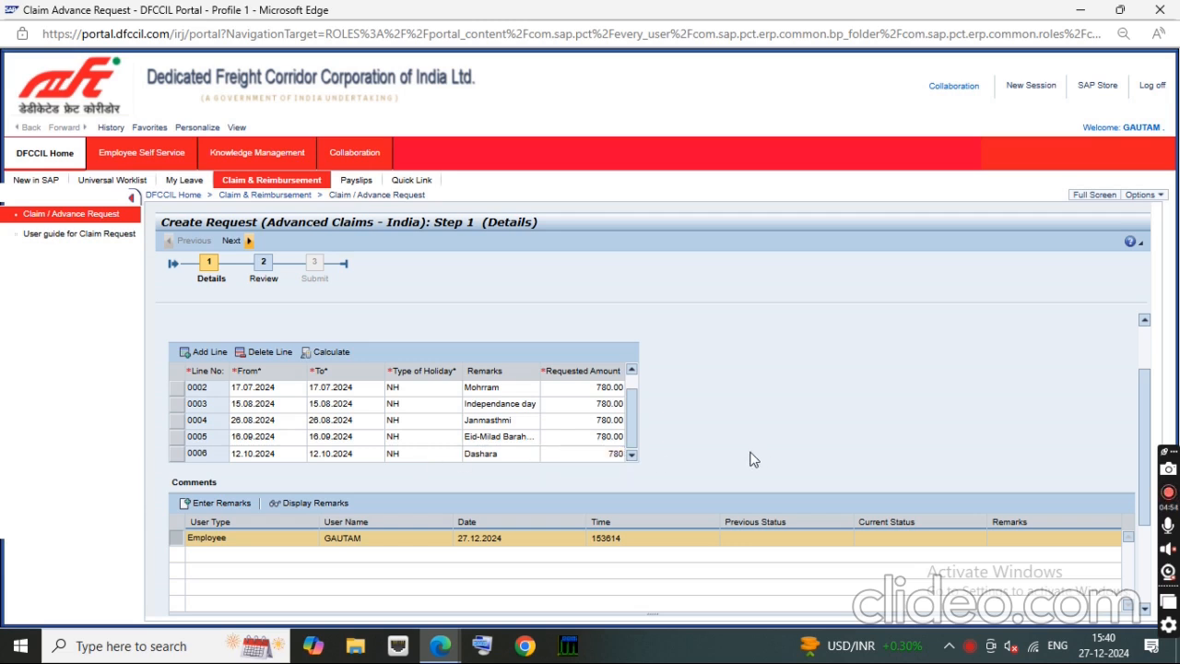
click(623, 454)
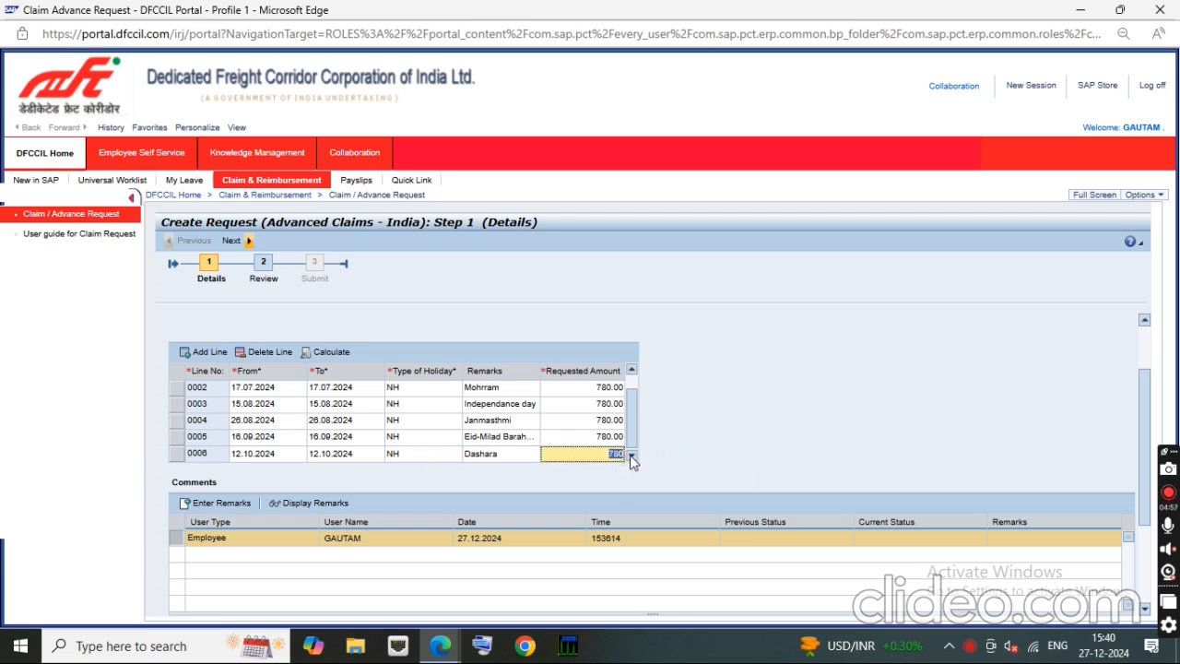
text(780)
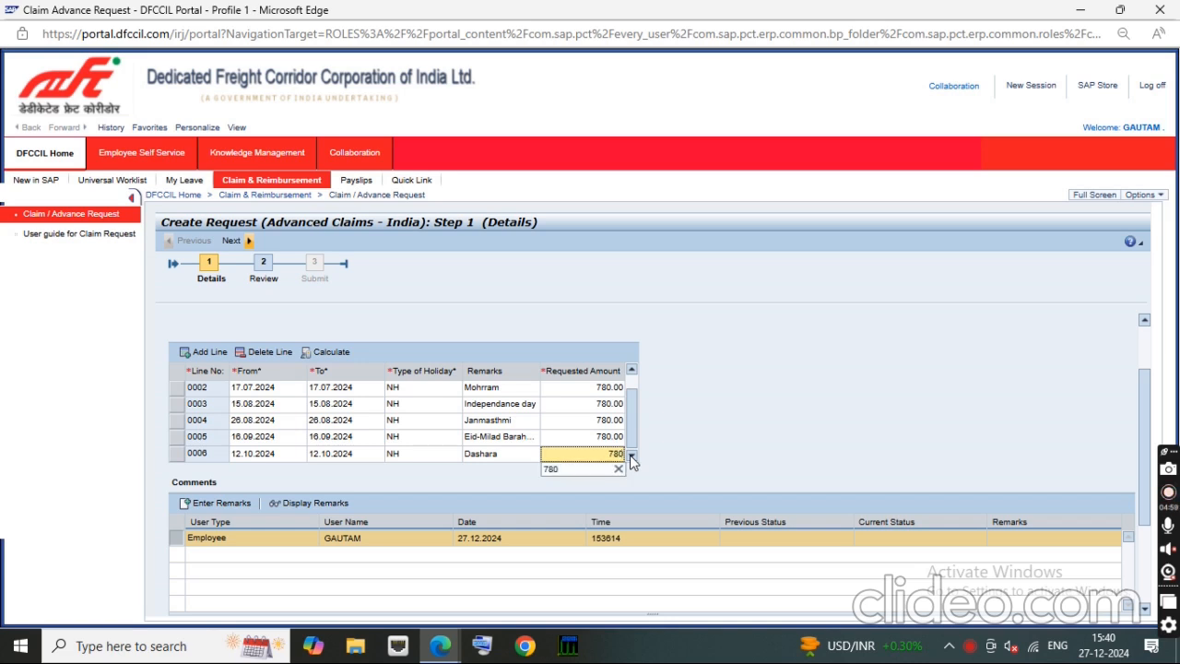
Step: Add a seventh claim line and set both its From and To dates to 02.11.2024 using the calendar
click(200, 356)
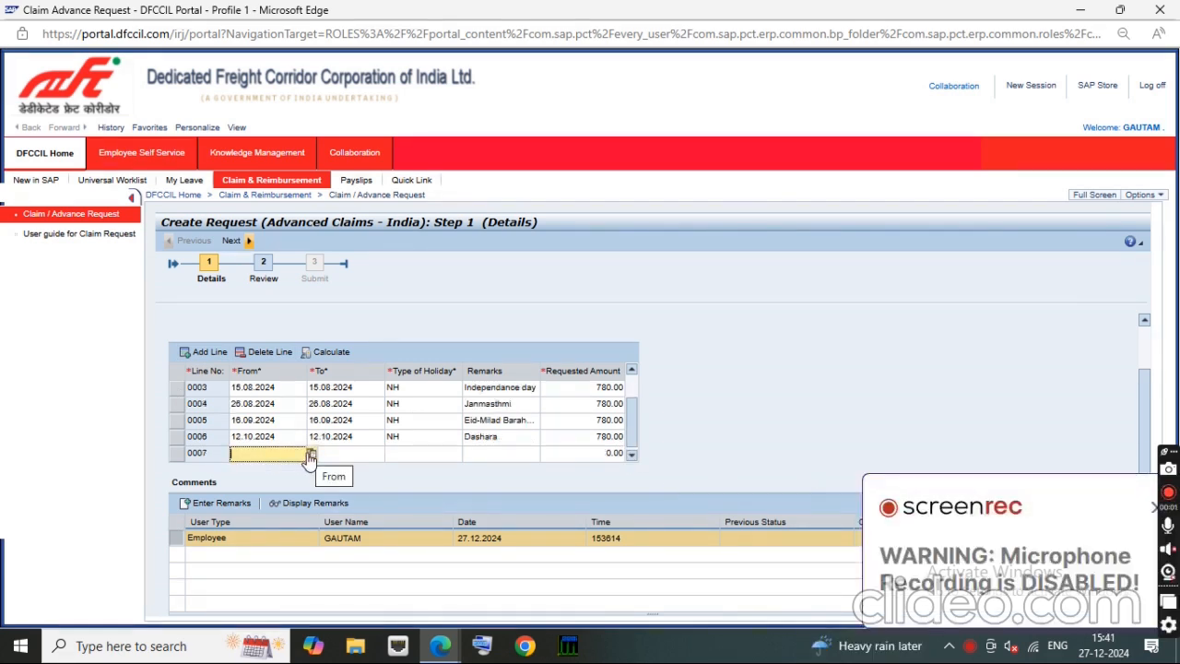
click(311, 453)
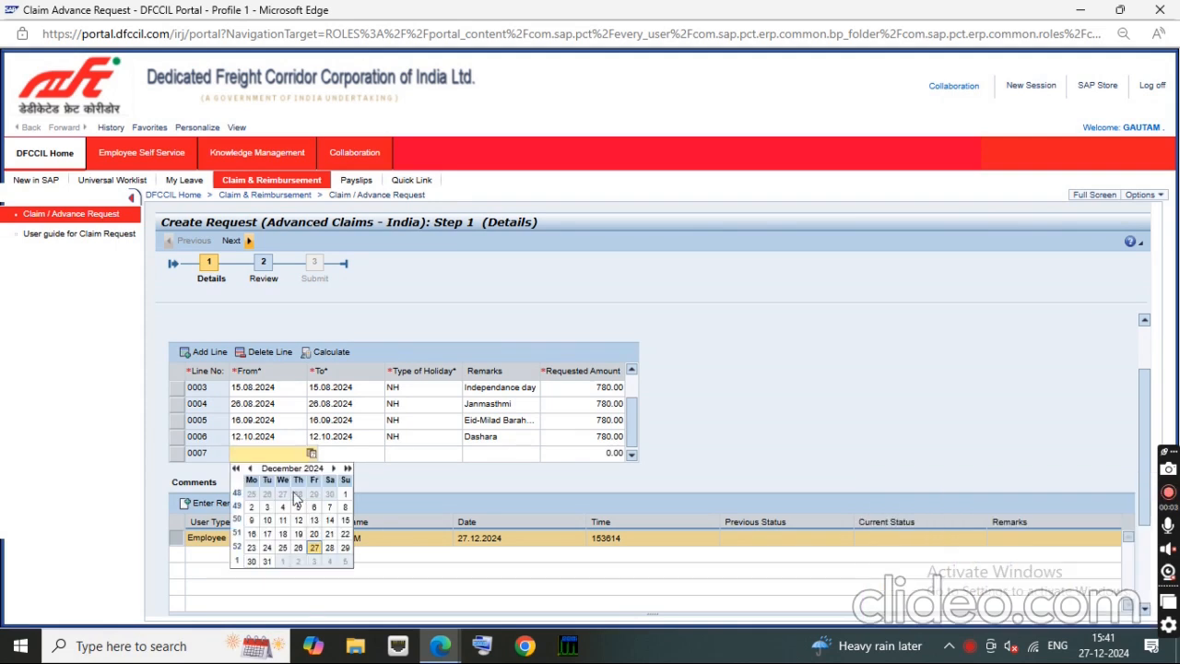
click(249, 468)
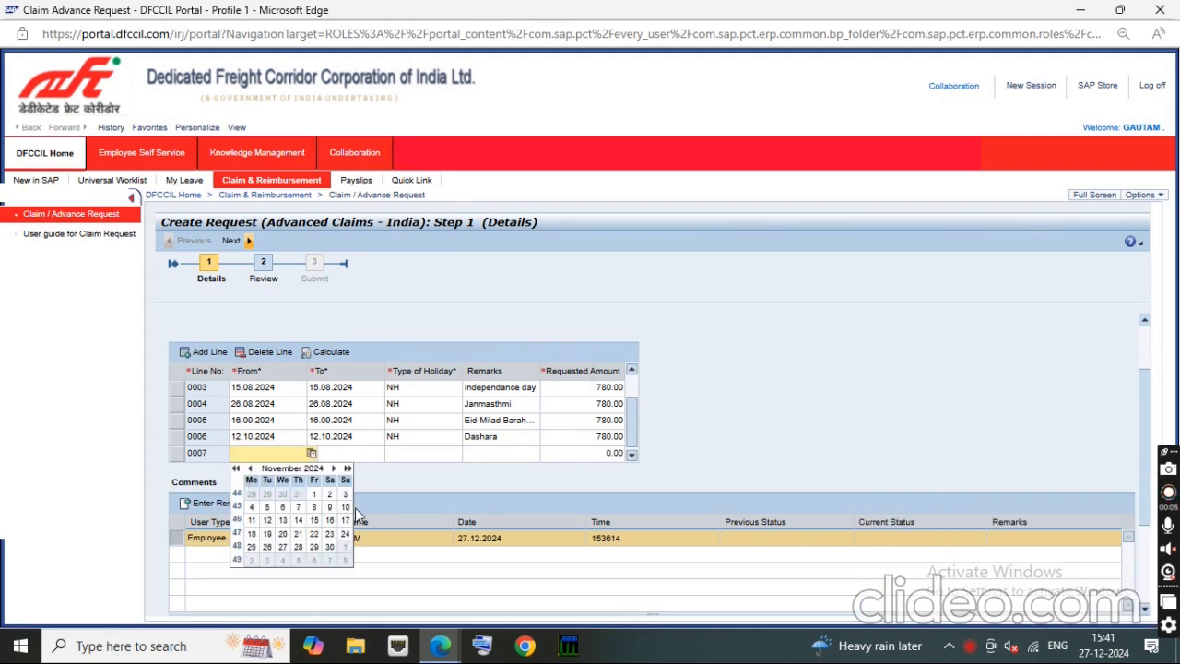
click(330, 495)
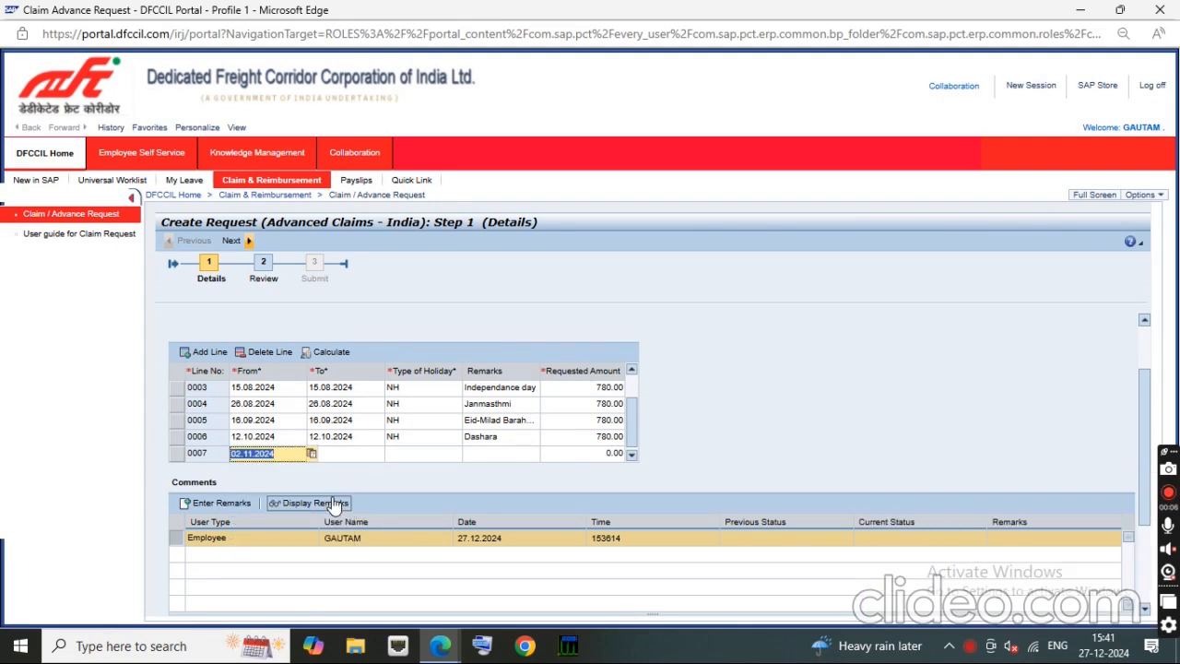
click(389, 455)
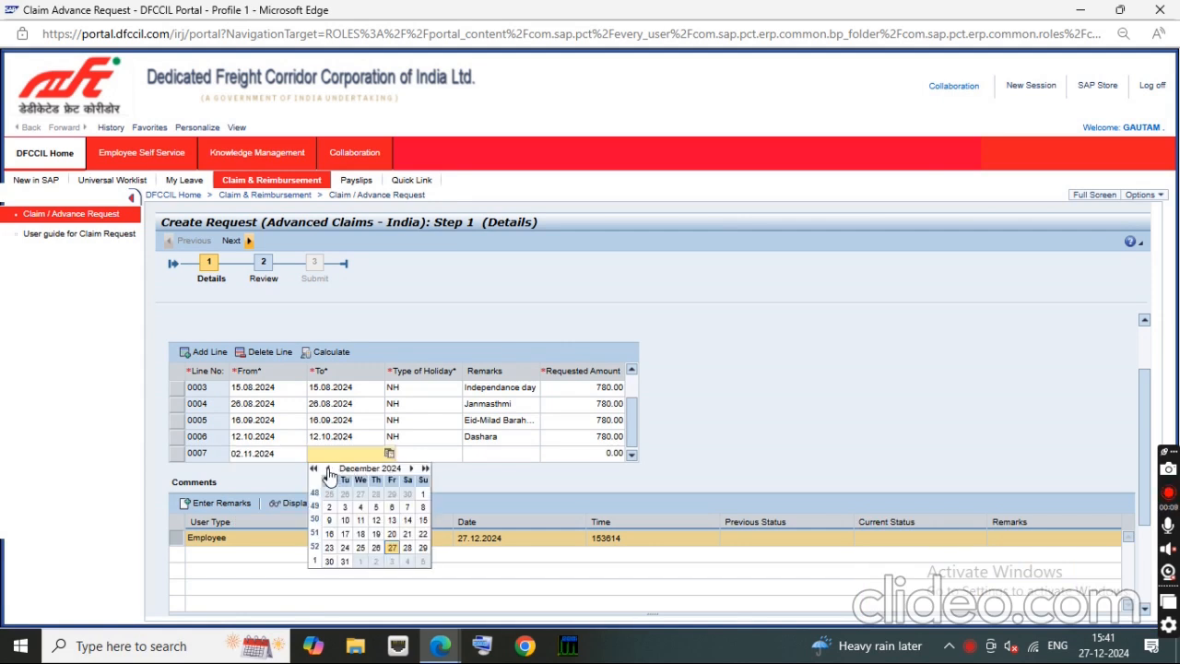
click(327, 469)
click(406, 494)
Step: Complete claim line 0007 with holiday type NH, remarks Goverdhan puja and a requested amount of 780
click(417, 461)
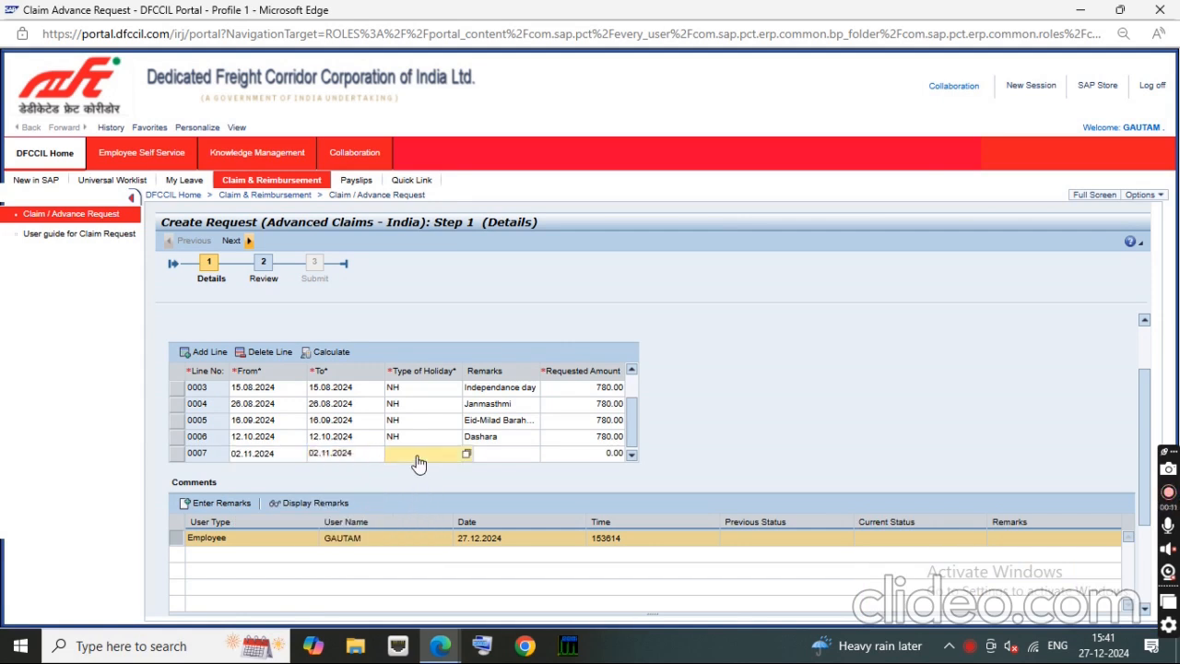
key(Tab)
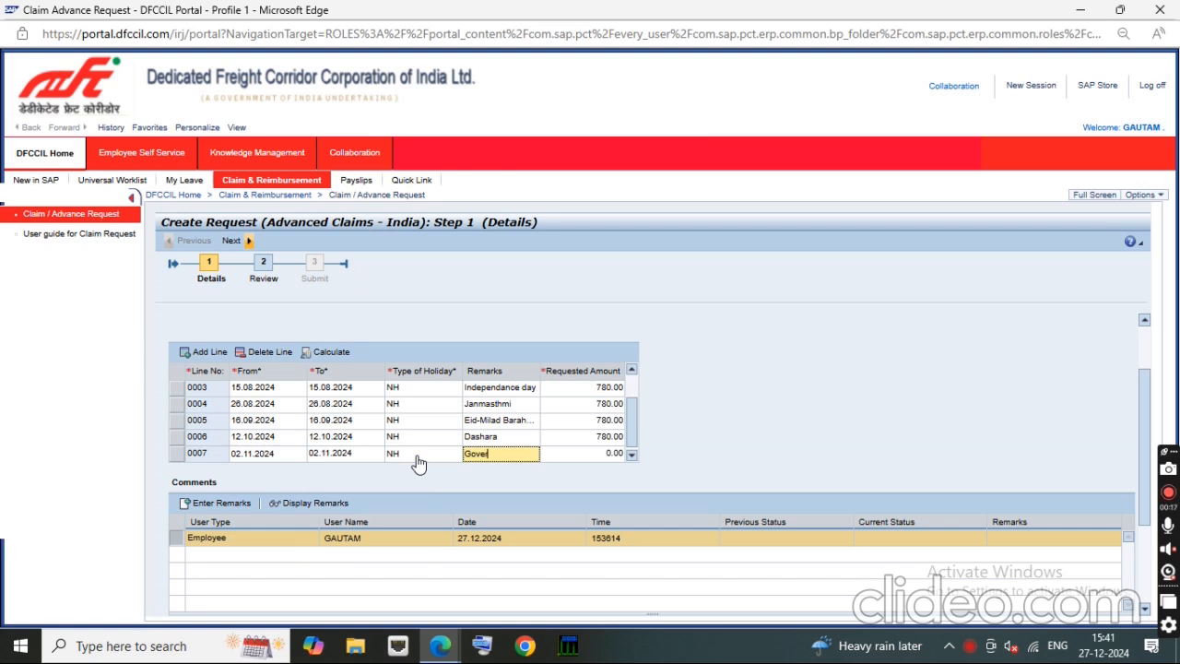
text(Goverdhan pooj)
key(Tab)
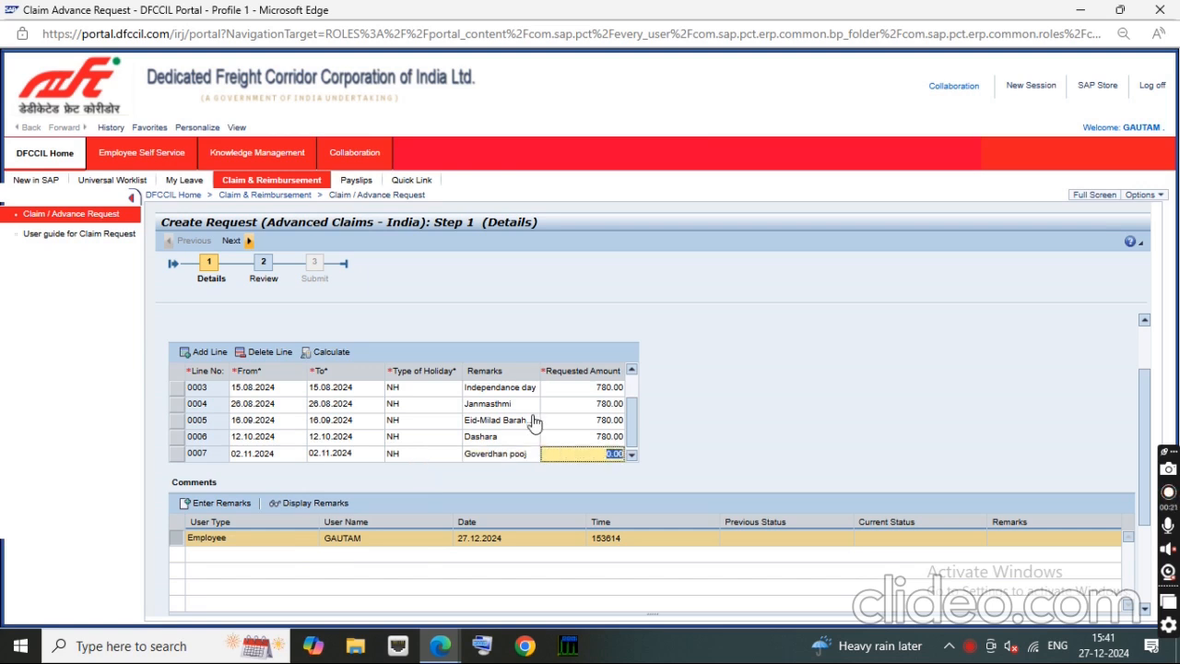
double_click(530, 464)
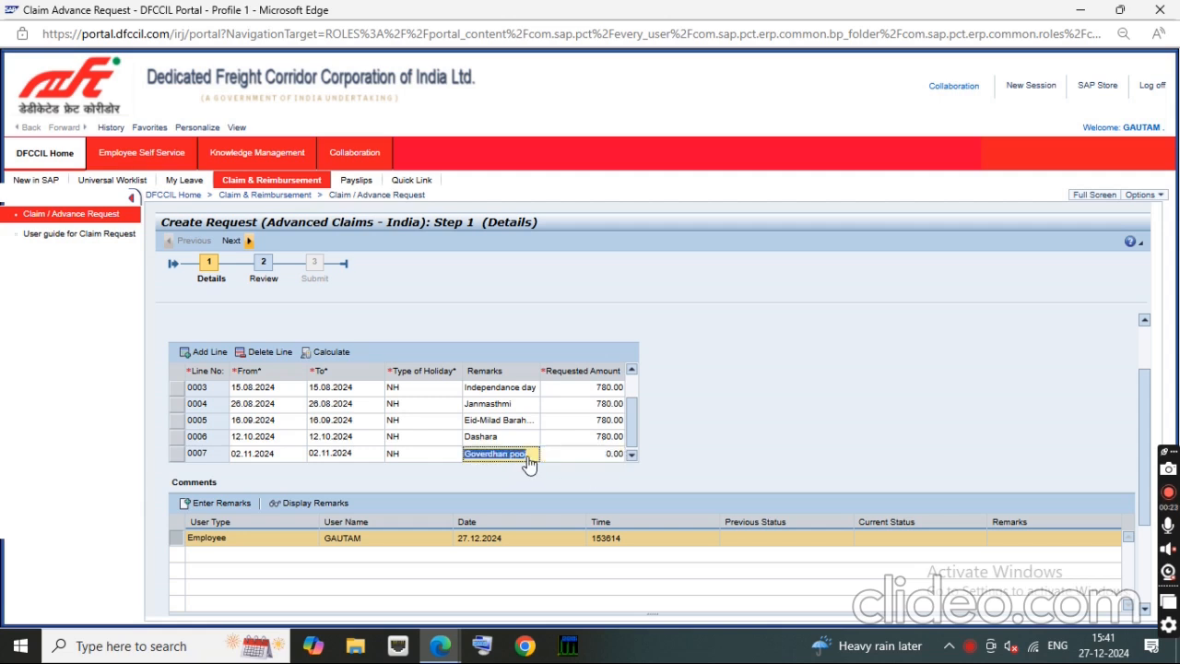
click(528, 458)
key(Tab)
text(1)
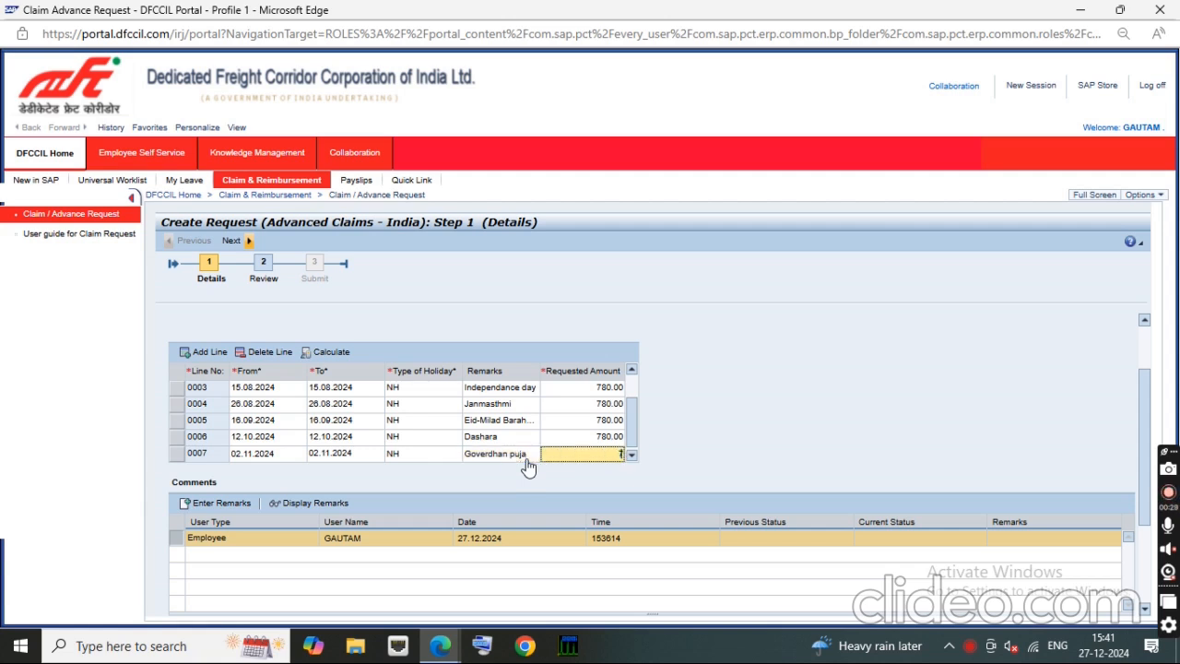
key(Tab)
Step: Add an eighth claim line and set both its From and To dates to 03.11.2024 using the calendar
click(208, 354)
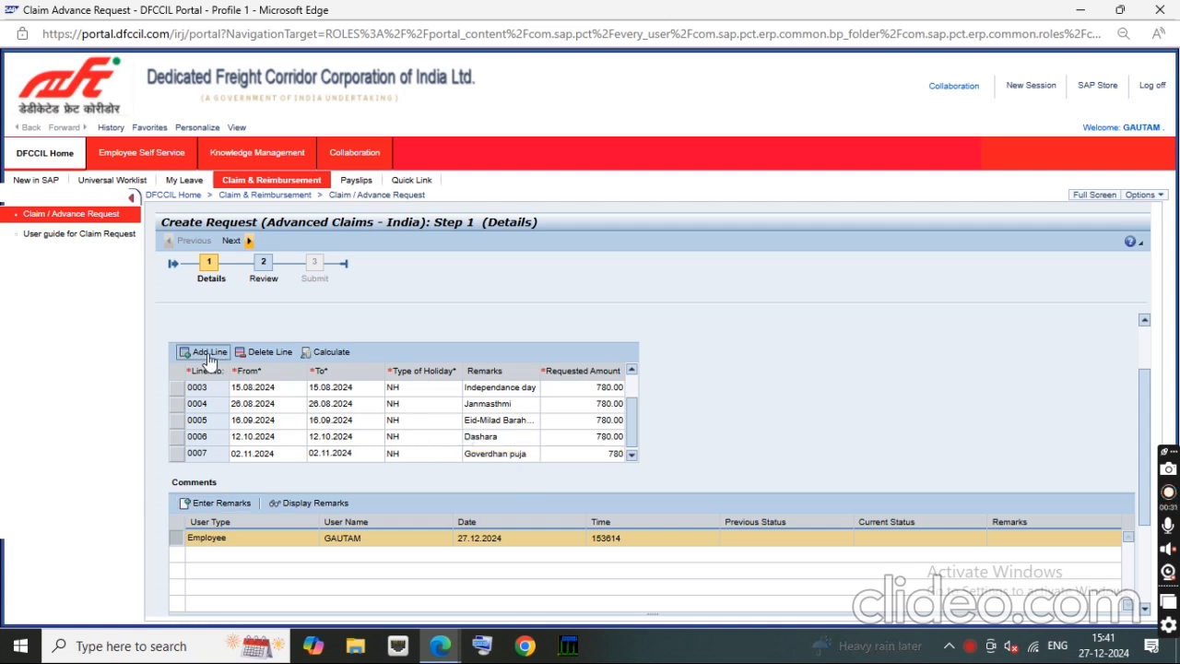
click(632, 452)
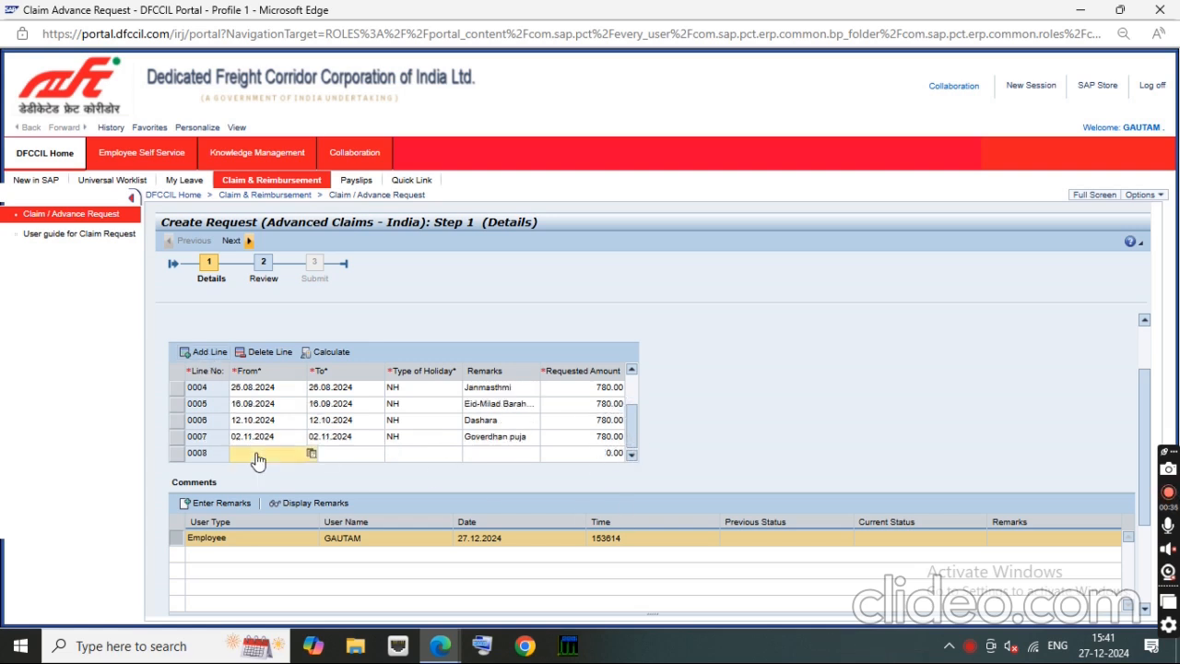
click(312, 454)
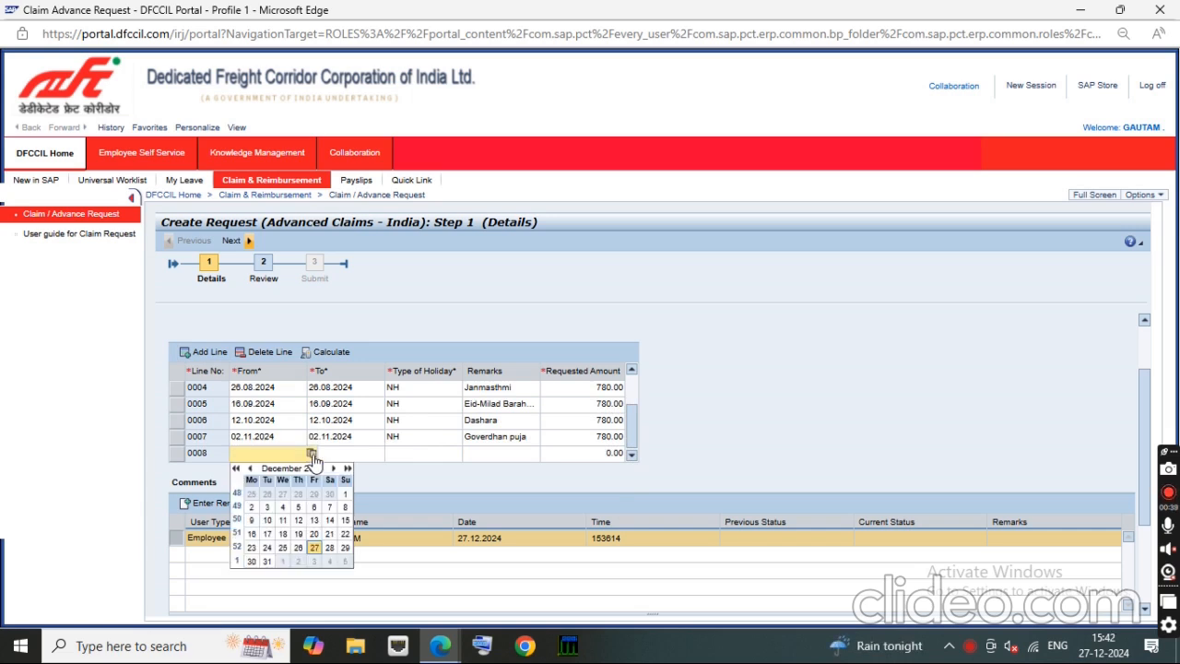
click(250, 468)
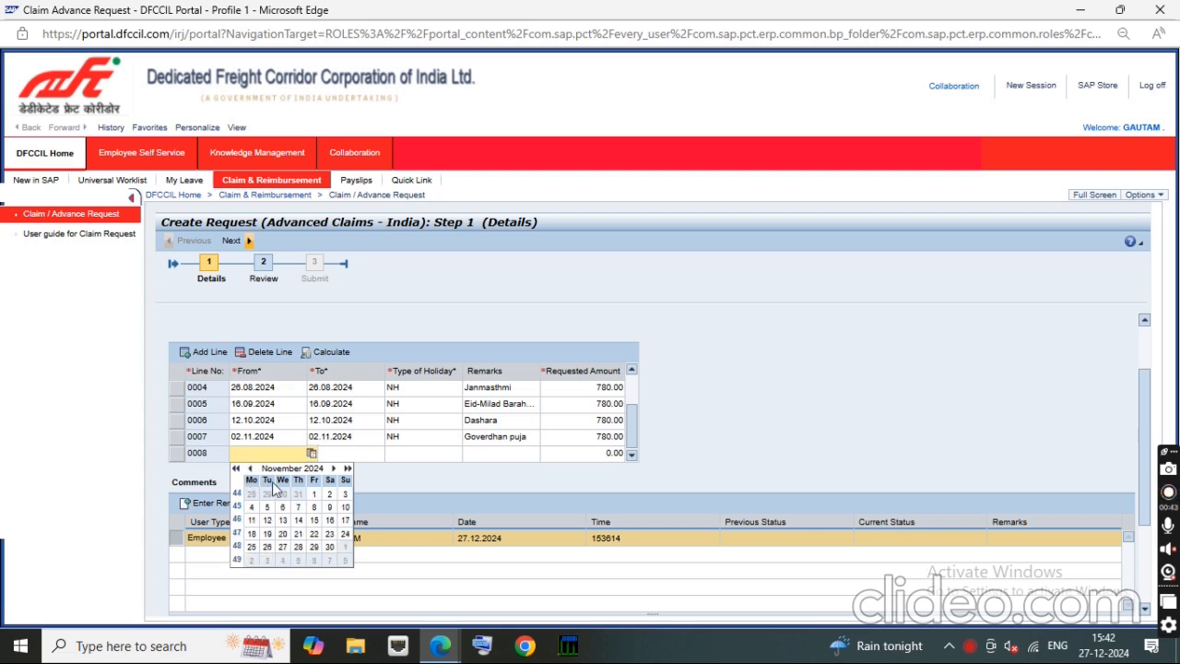
click(345, 493)
click(389, 452)
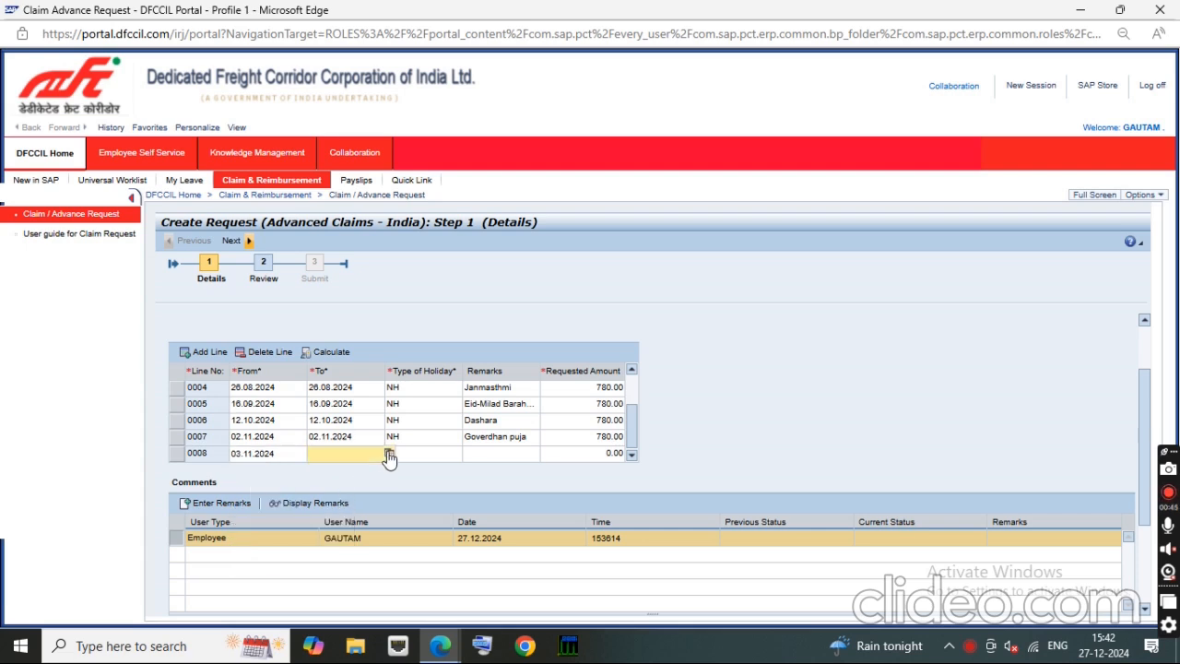
click(328, 468)
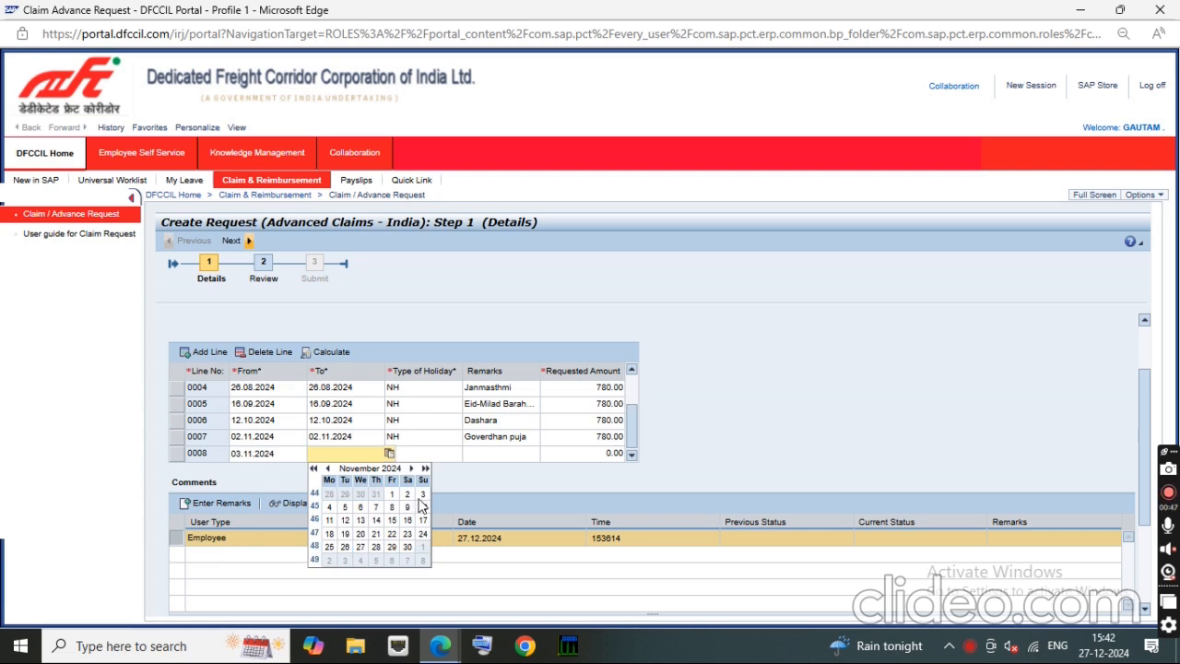
click(422, 494)
Step: Complete claim line 0008 with holiday type NH, remarks Bhai duj and a requested amount of 780
click(419, 454)
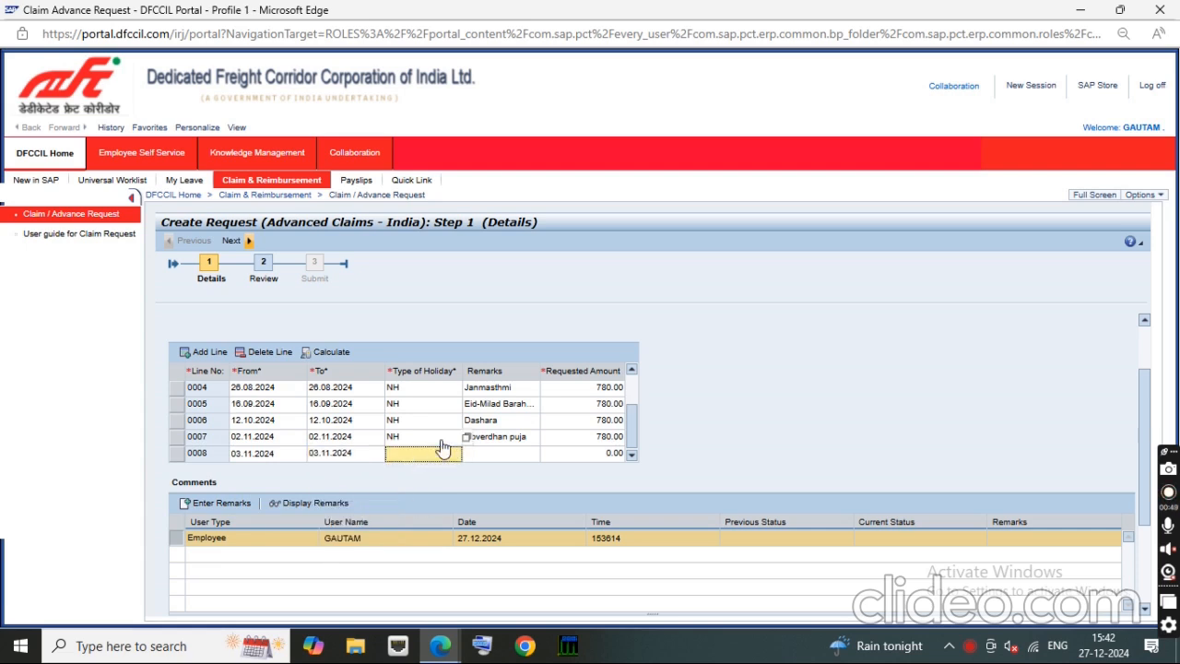
text(NH)
key(Tab)
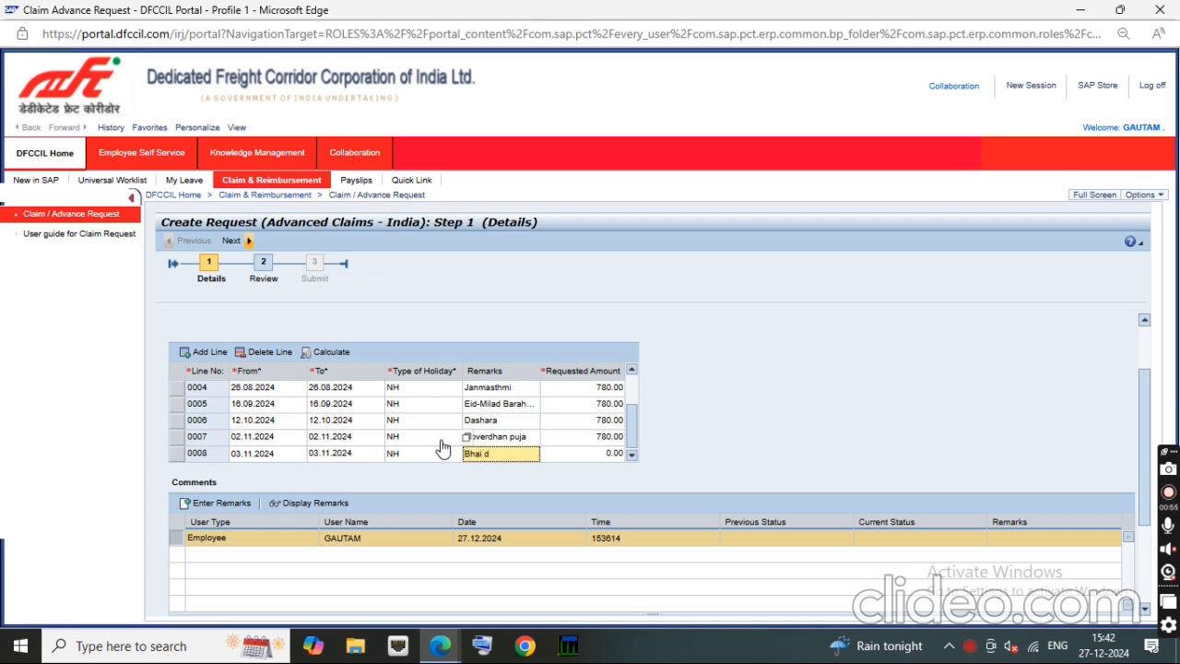
text(Bhai duj)
key(Tab)
text(78)
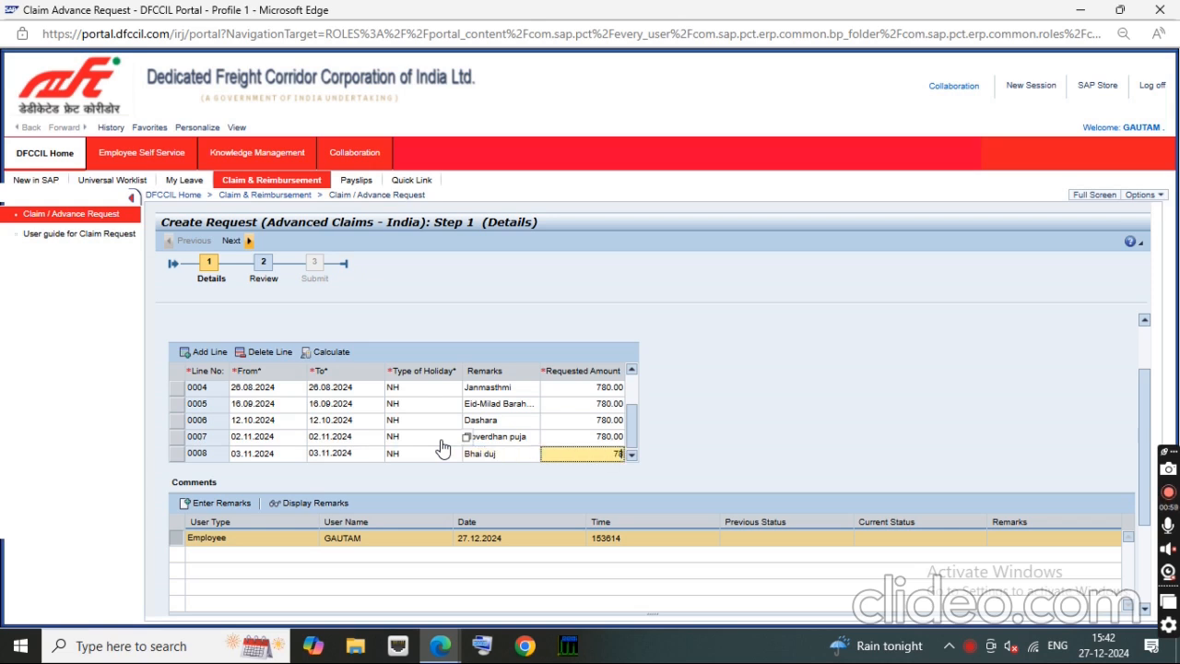
text(0)
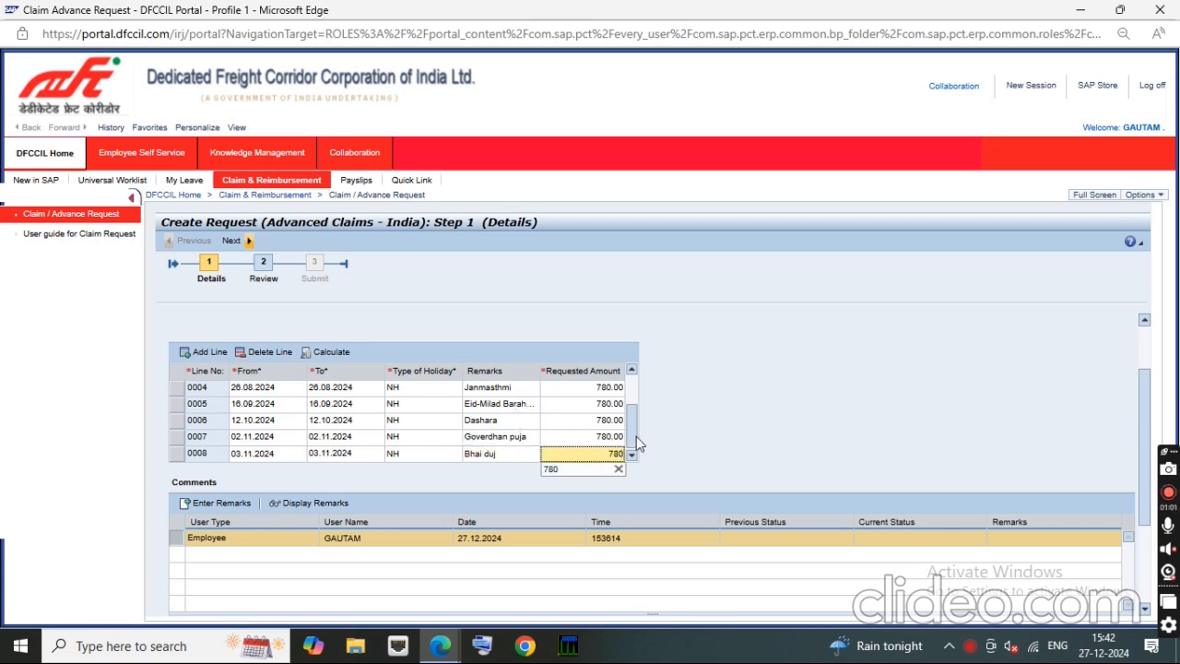
click(636, 438)
Step: Add a ninth claim line and set both its From and To dates to 25.12.2024
click(214, 356)
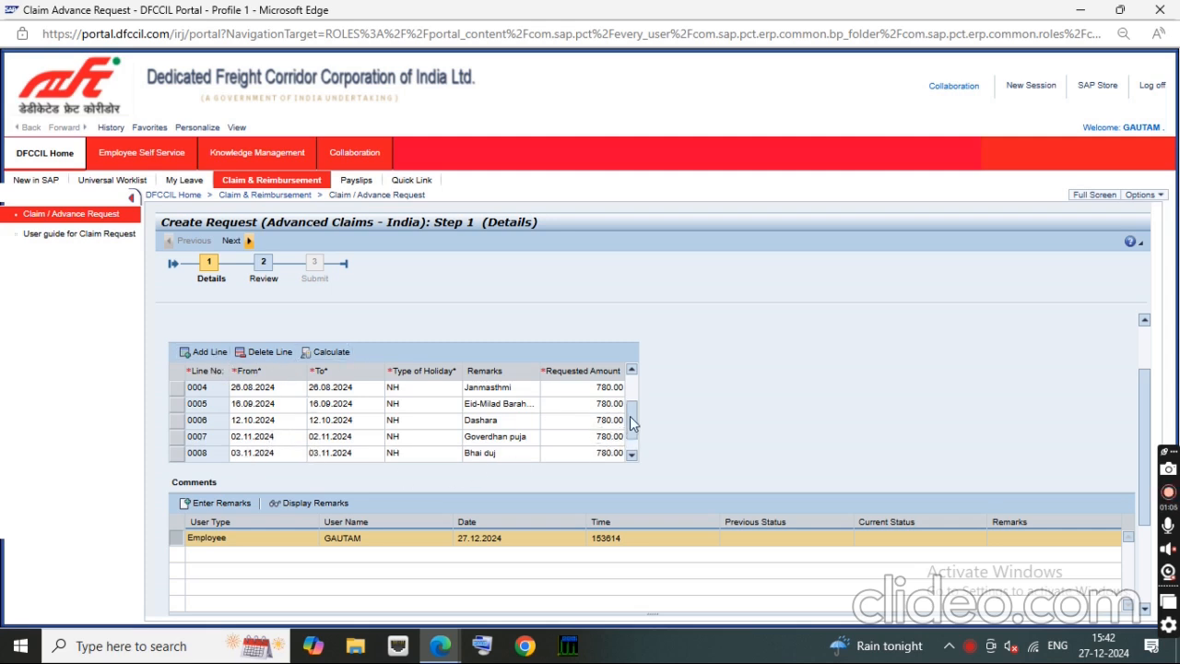
drag(632, 422, 633, 432)
click(269, 454)
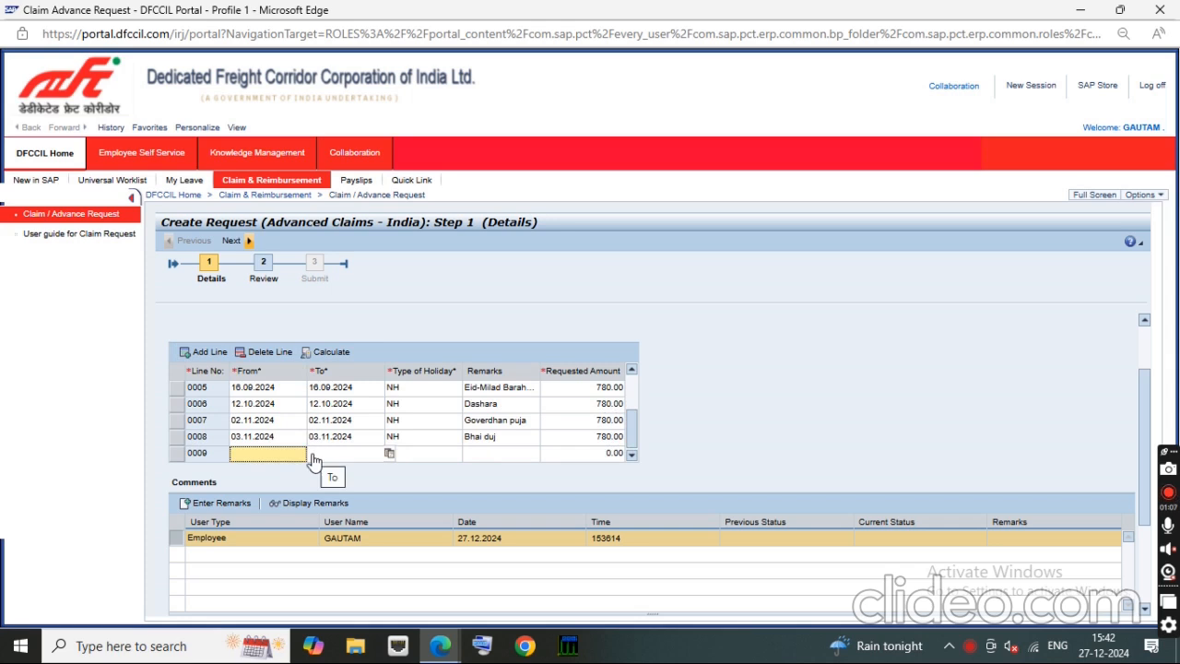
click(311, 455)
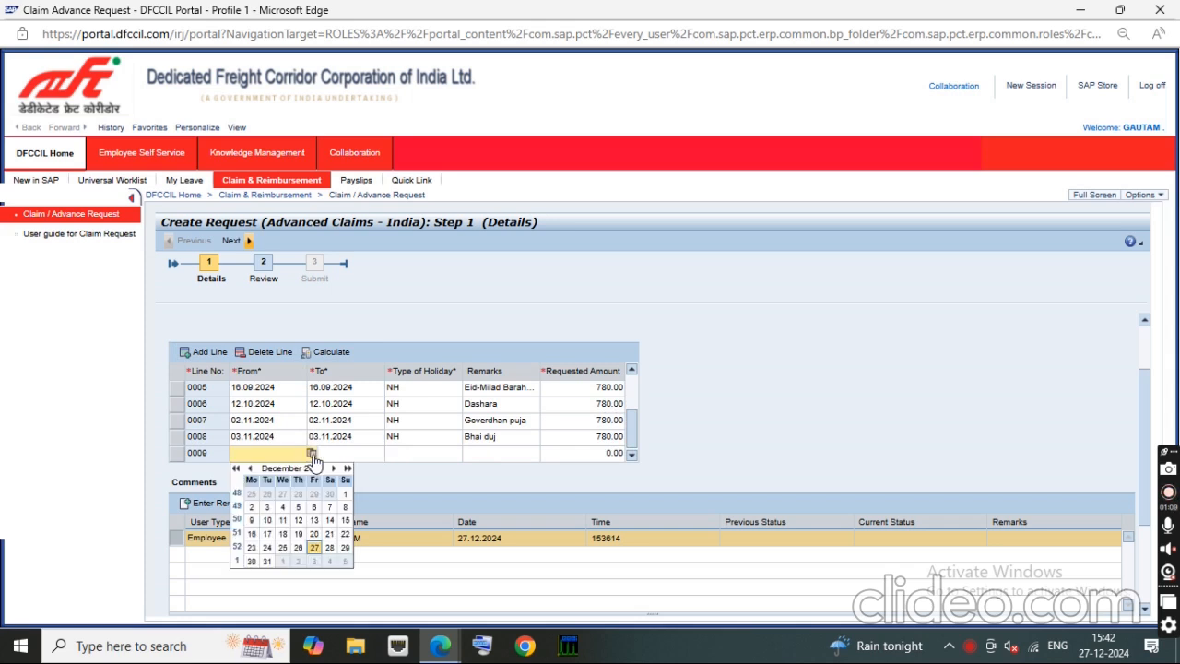
click(283, 550)
click(380, 453)
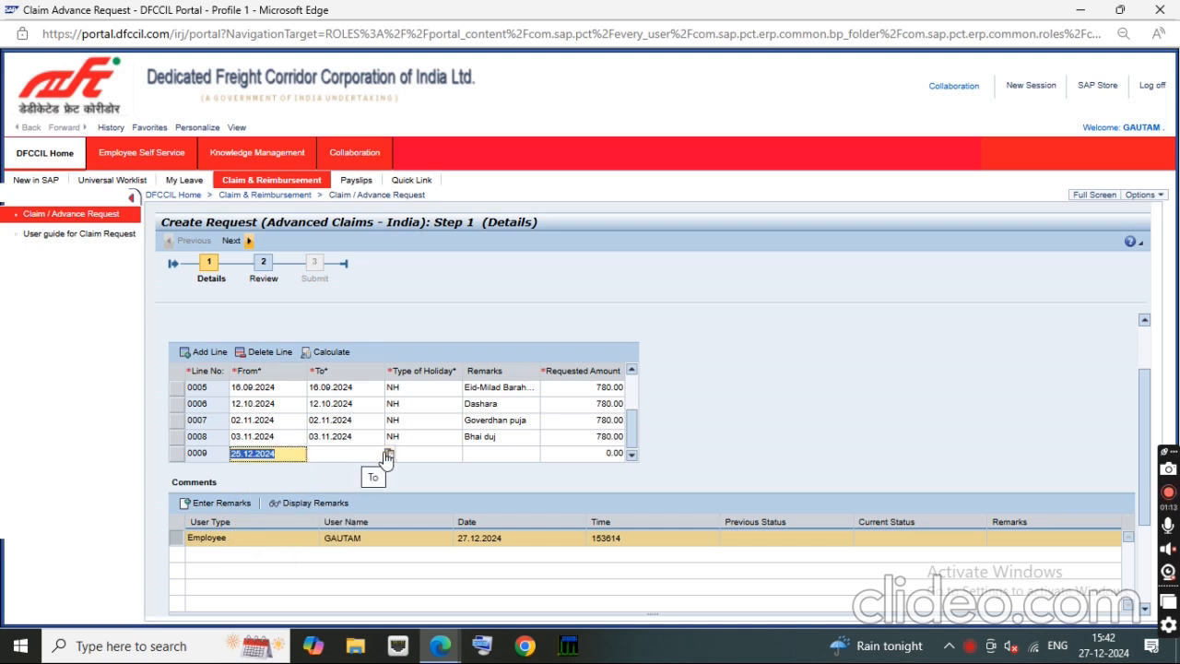
click(388, 454)
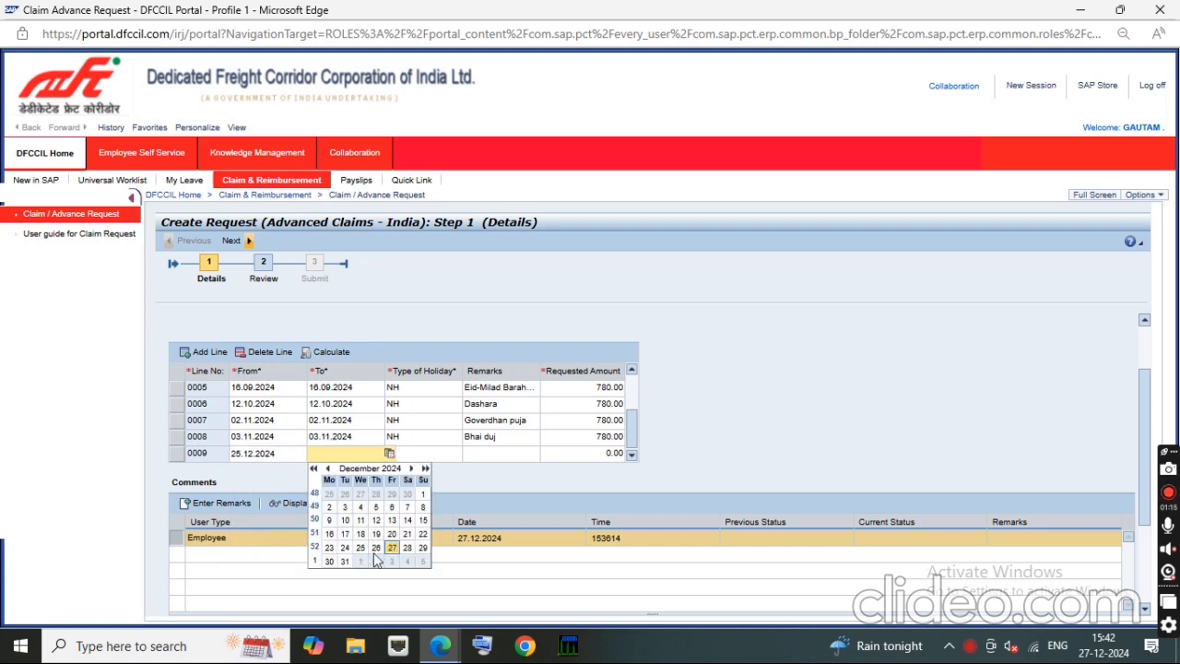
click(362, 553)
Step: Complete claim line 0009 with holiday type NH, remarks Marry Christmas and a requested amount of 780, and calculate the claim total
click(417, 455)
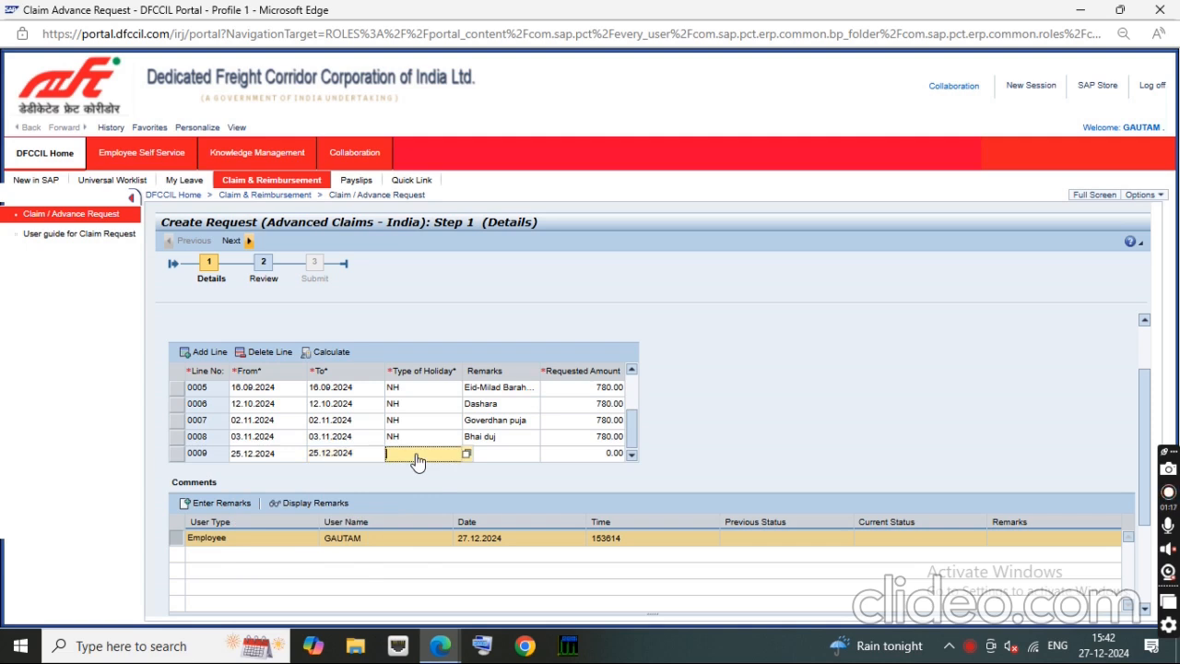
text(NH)
key(Tab)
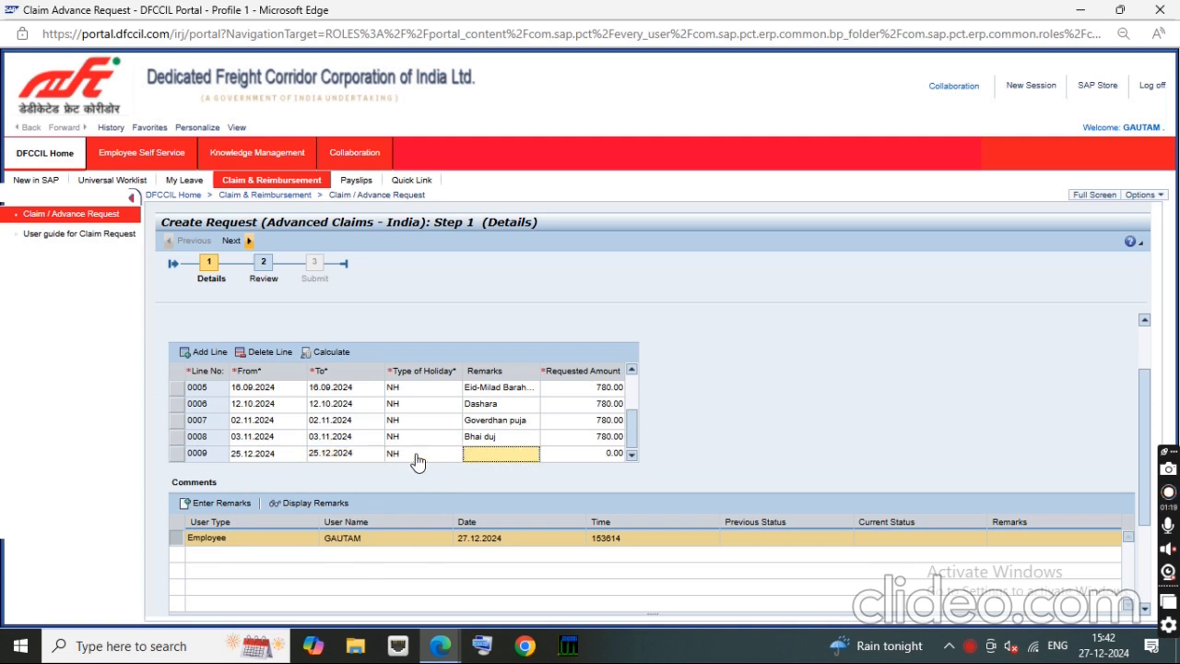
text(Marry Christmas)
key(Tab)
text(780)
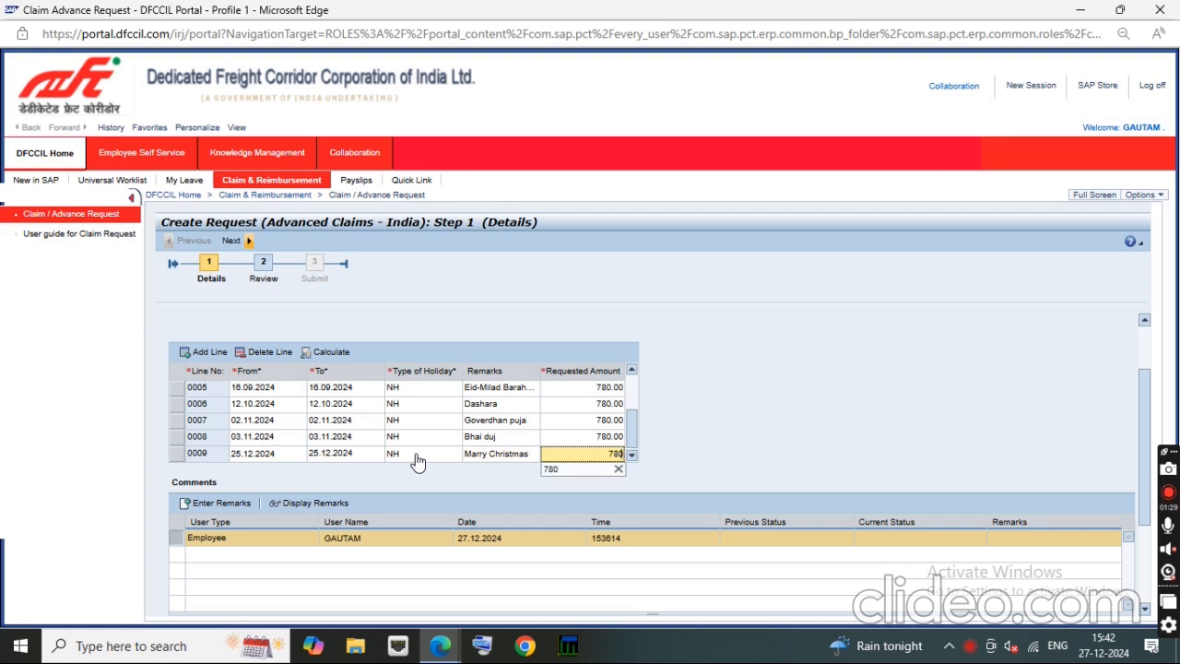
click(724, 410)
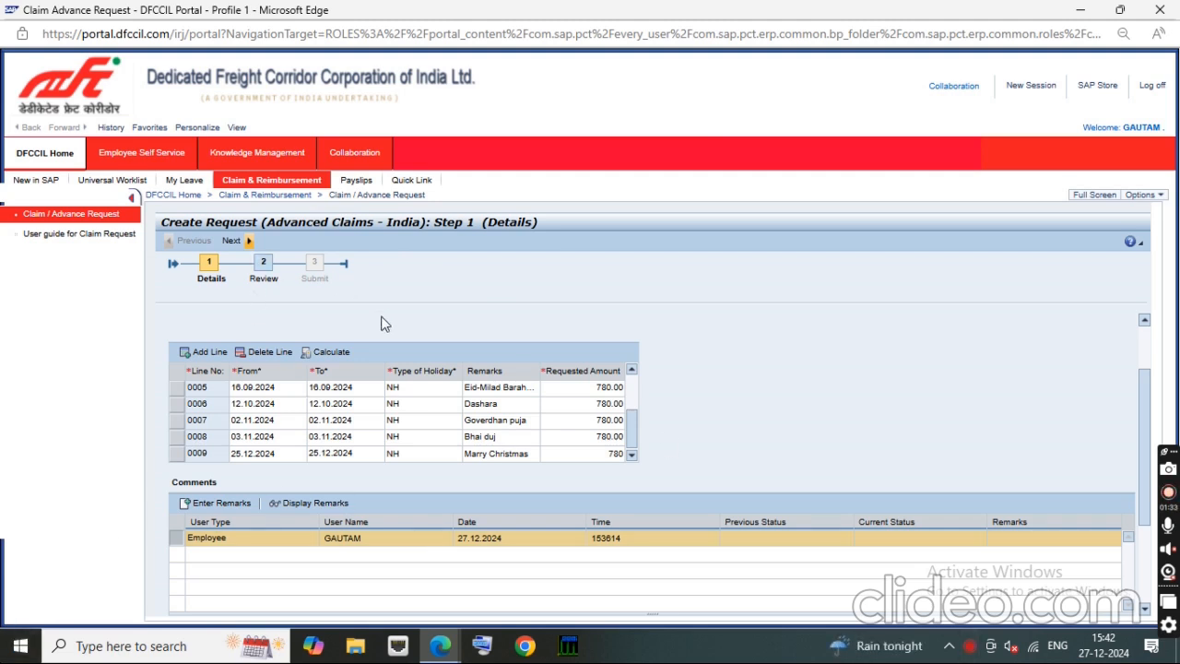
click(332, 354)
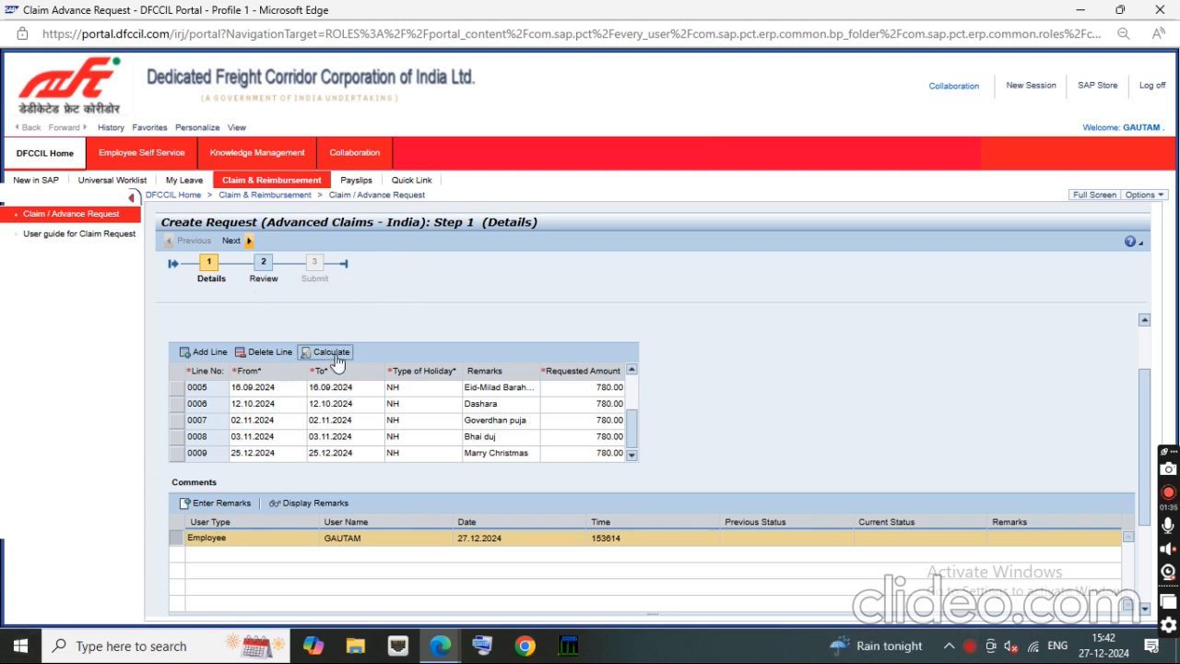
drag(1139, 428, 1139, 368)
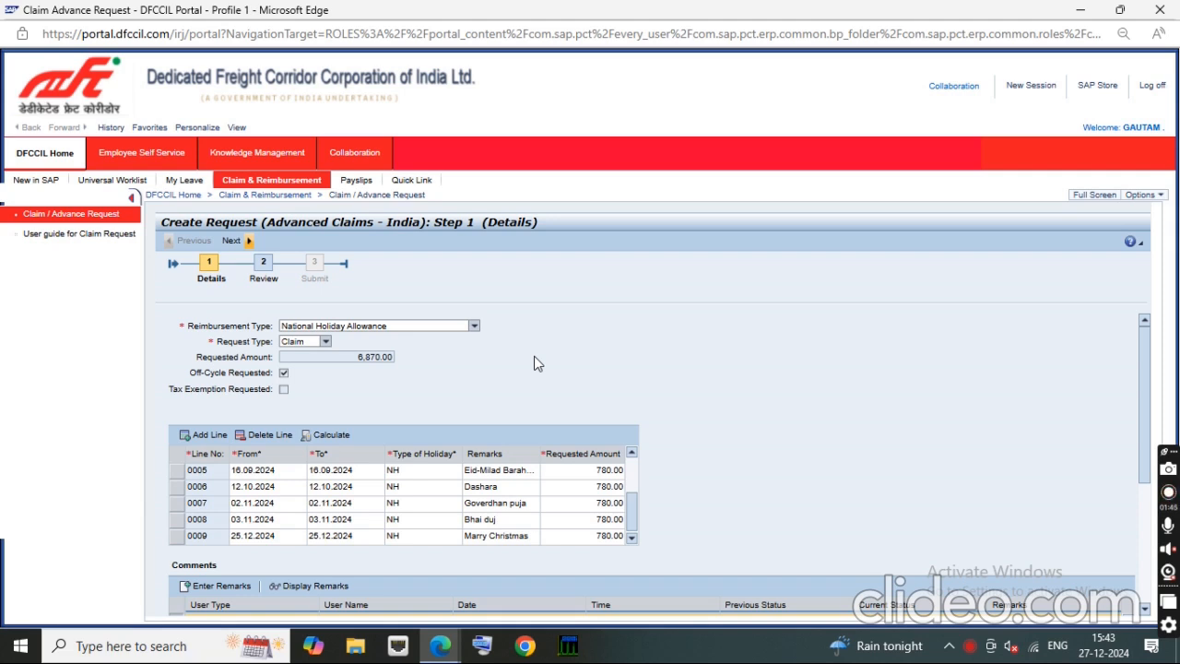
Step: Set the requested amount of claim lines 0002 to 0005 to 788 each
drag(640, 527, 634, 485)
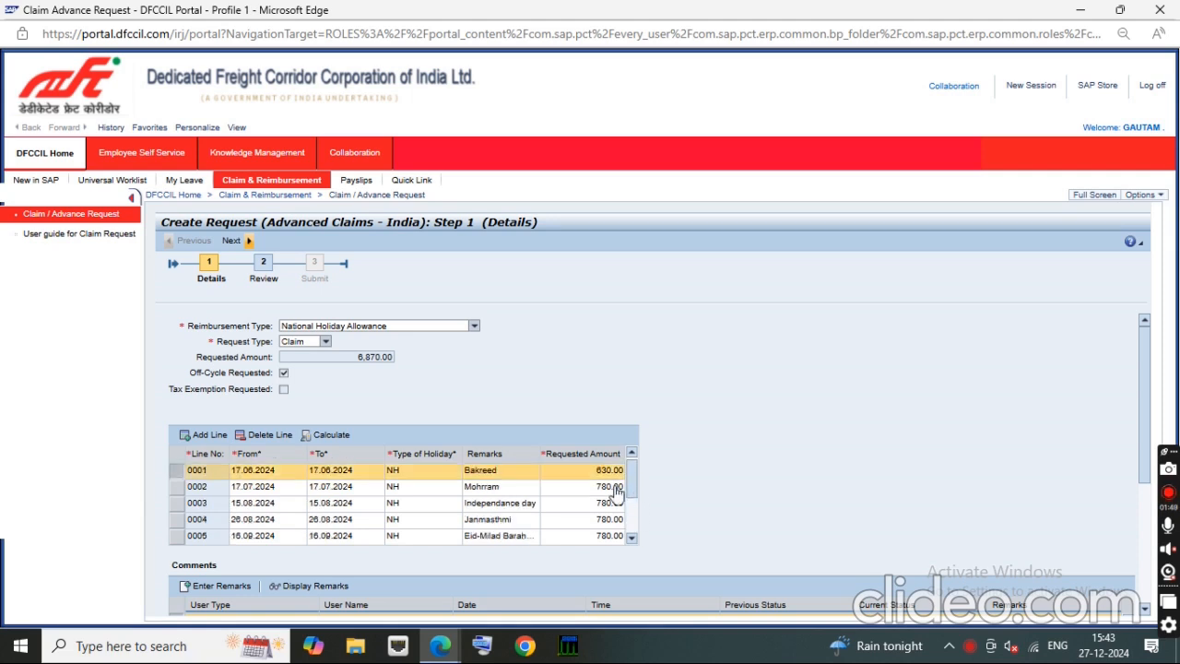
click(616, 491)
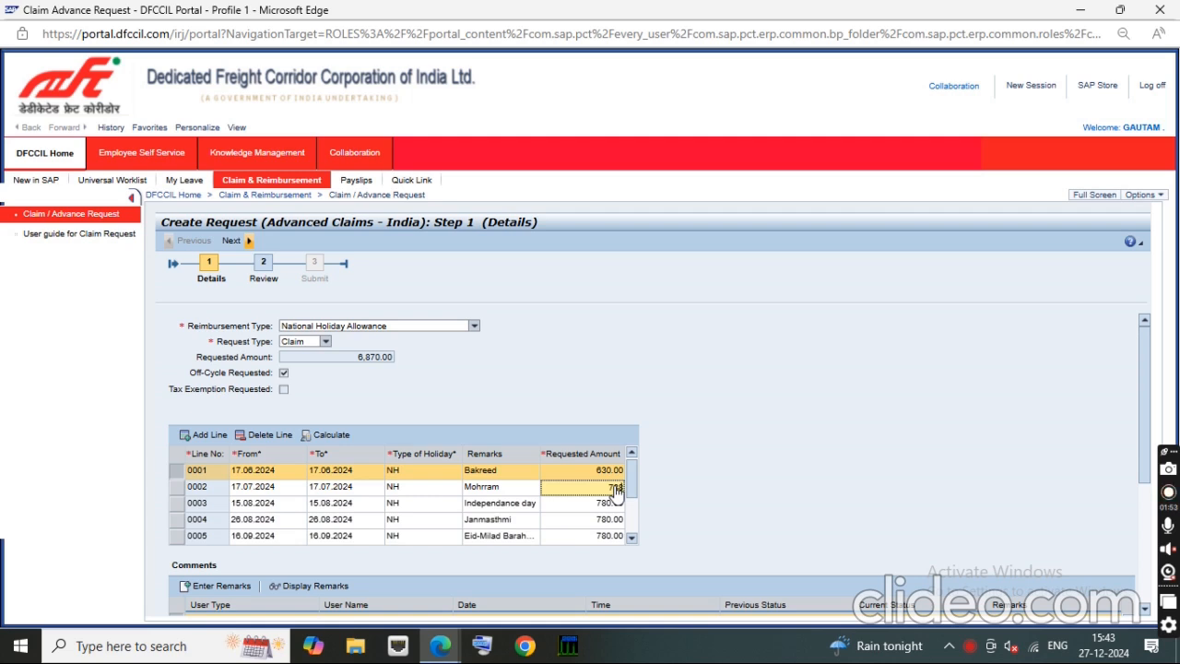
key(Down)
key(Down)
text(788)
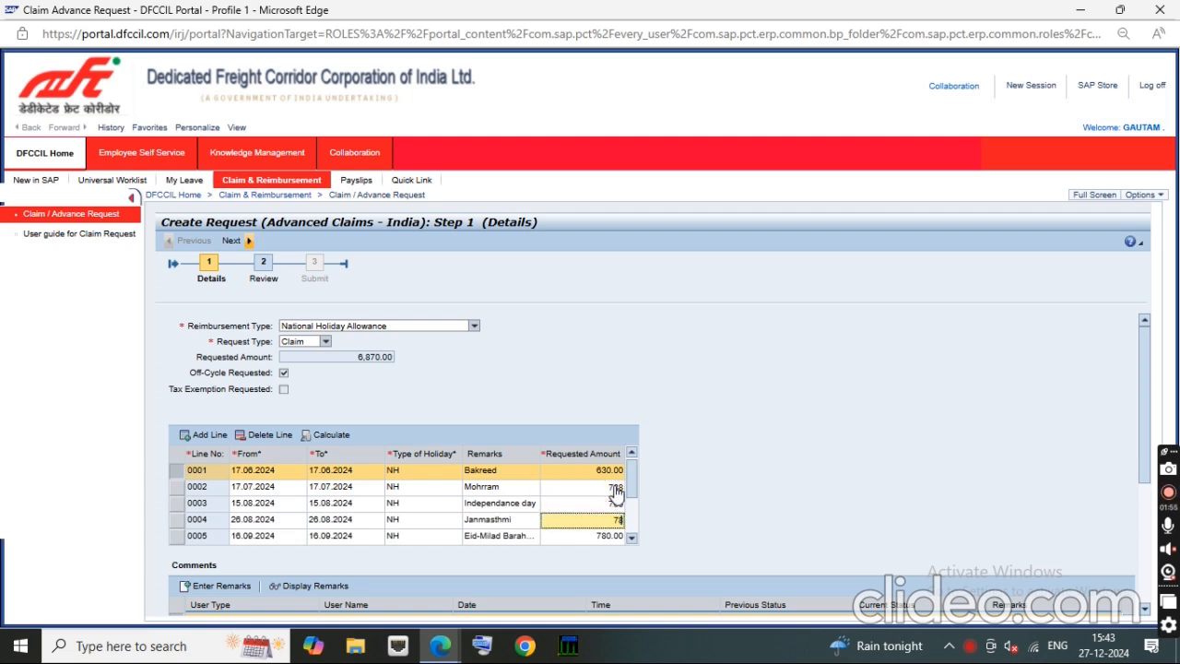
key(Down)
text(788)
Step: Set the requested amount of claim lines 0007 to 0009 to 788 each and recalculate the claim total
key(Down)
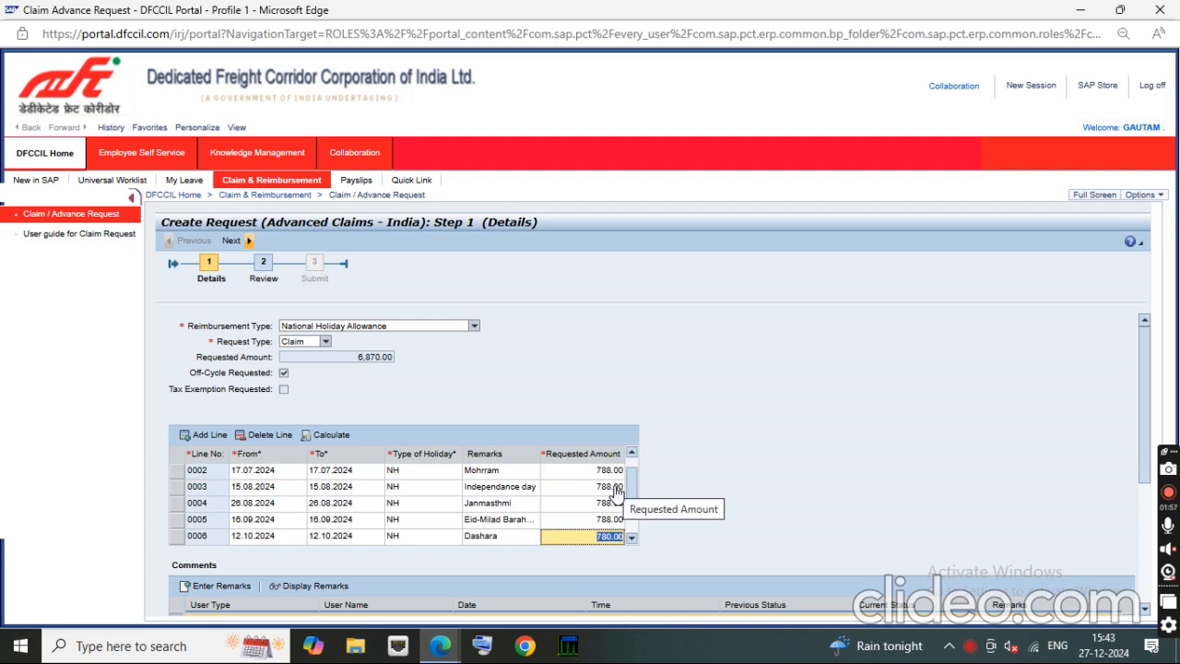
key(Down)
text(8)
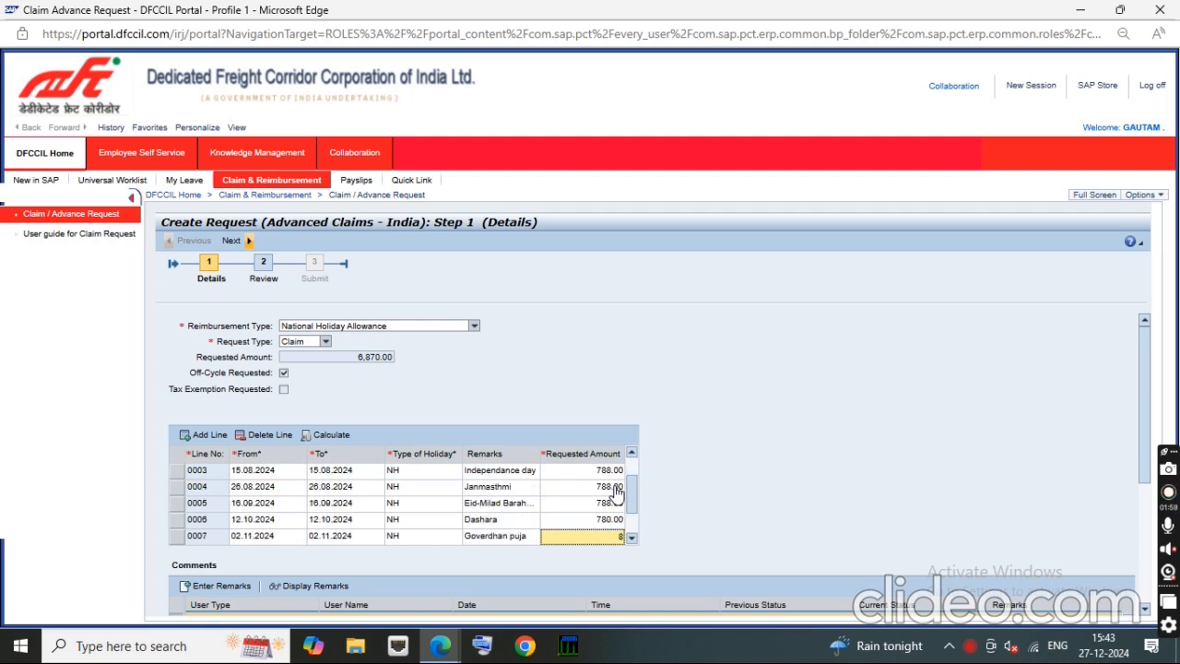
text(8)
key(Down)
text(7)
key(Down)
text(78)
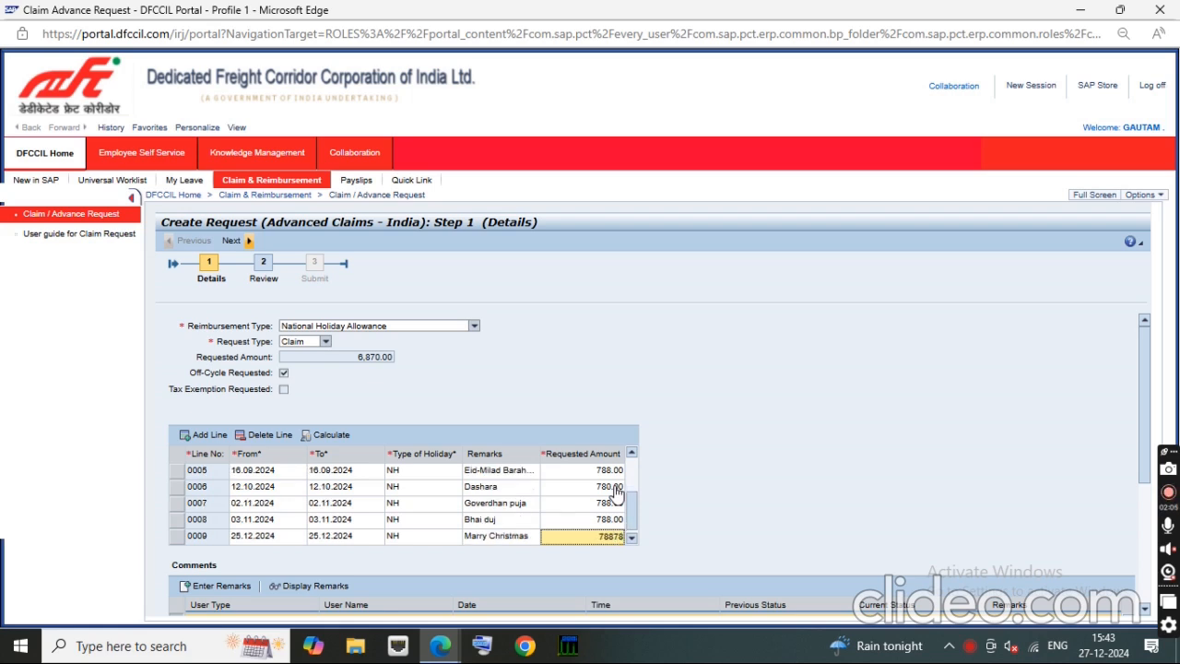
click(812, 474)
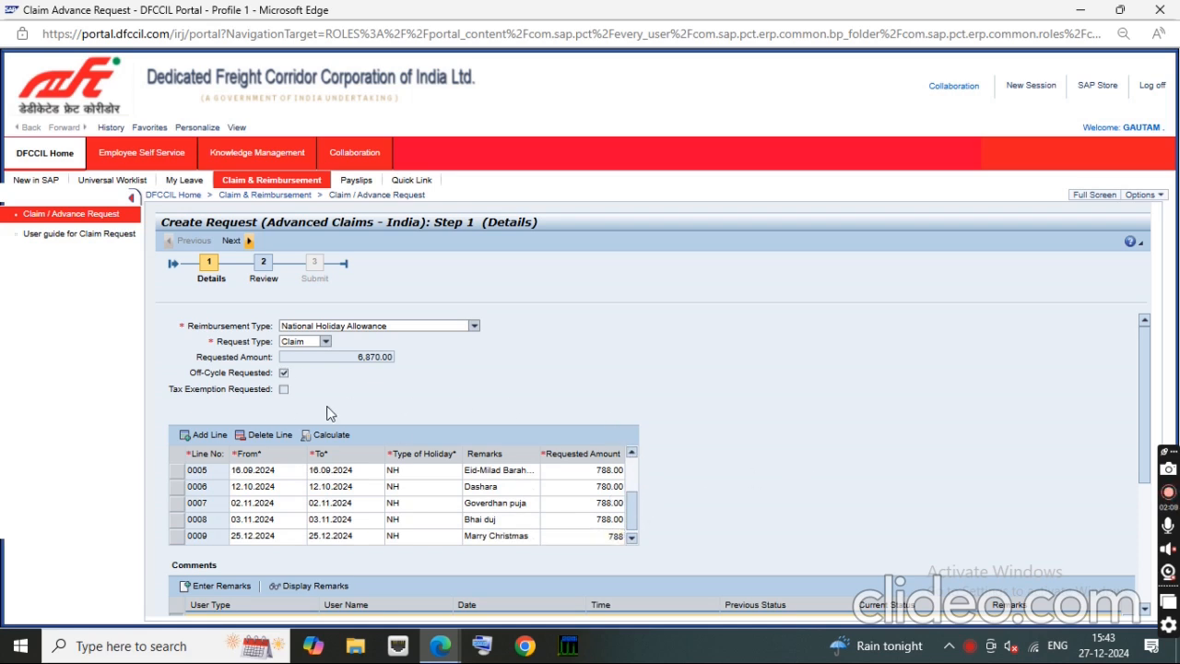
click(331, 436)
Step: Set the requested amount of the Dashara claim line 0006 to 788 and recalculate the claim total
click(608, 488)
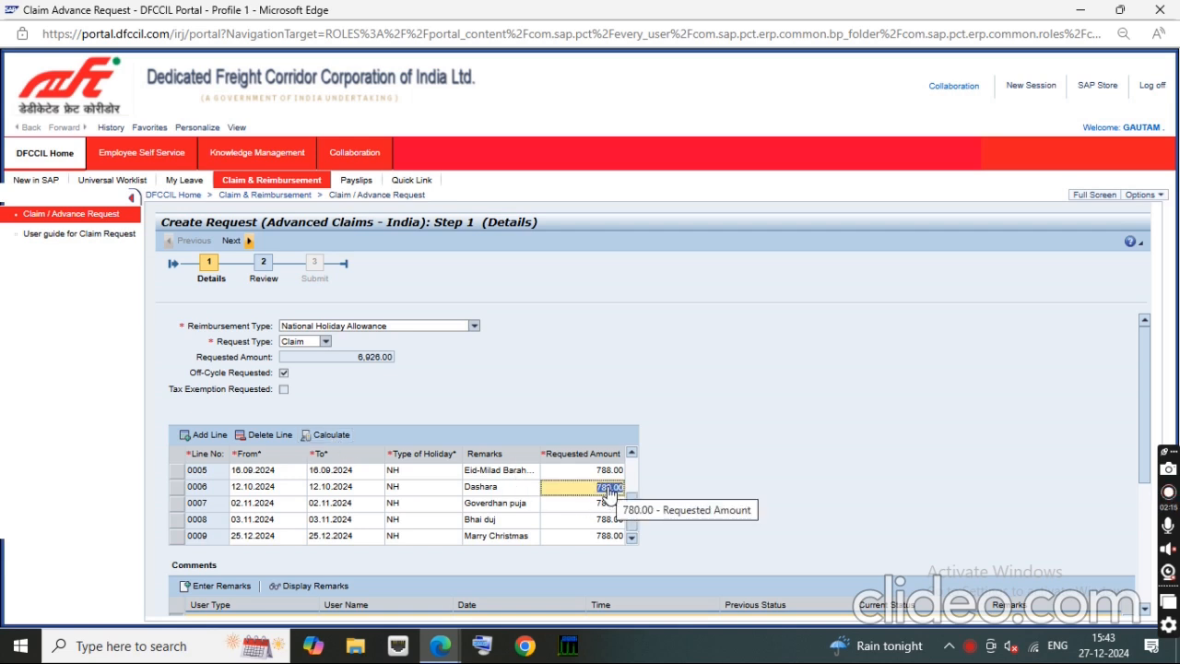
click(835, 449)
click(331, 438)
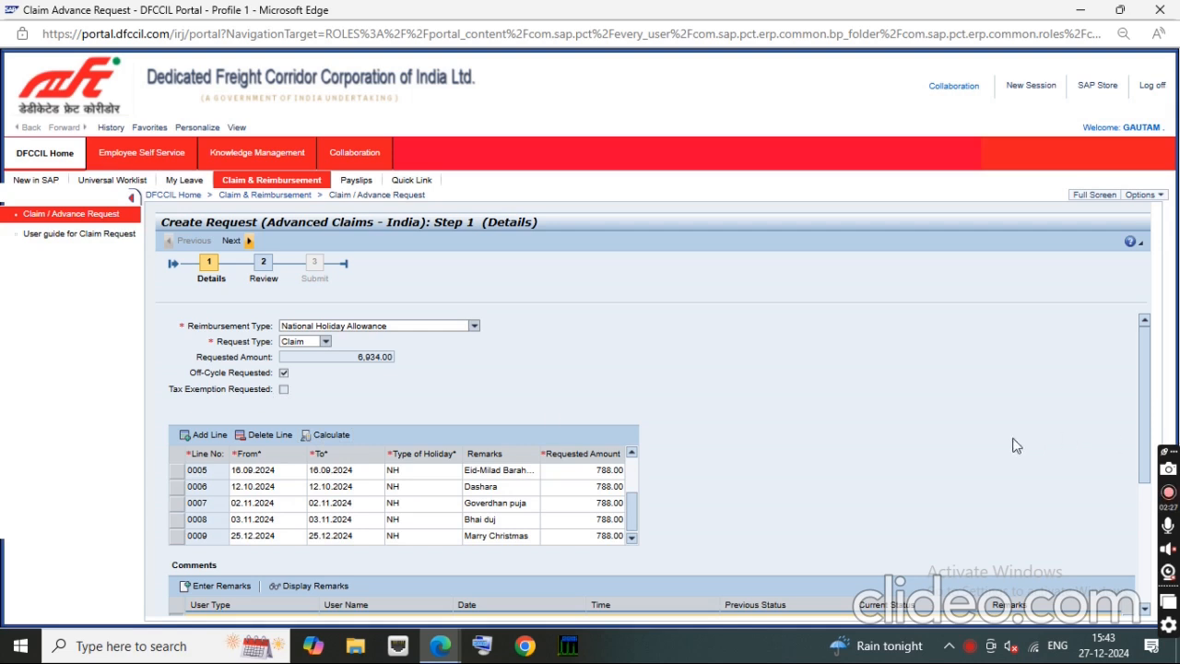
Step: Review the claim header, all holiday lines with their amounts, and the comments and attachments sections
drag(1141, 458, 1144, 480)
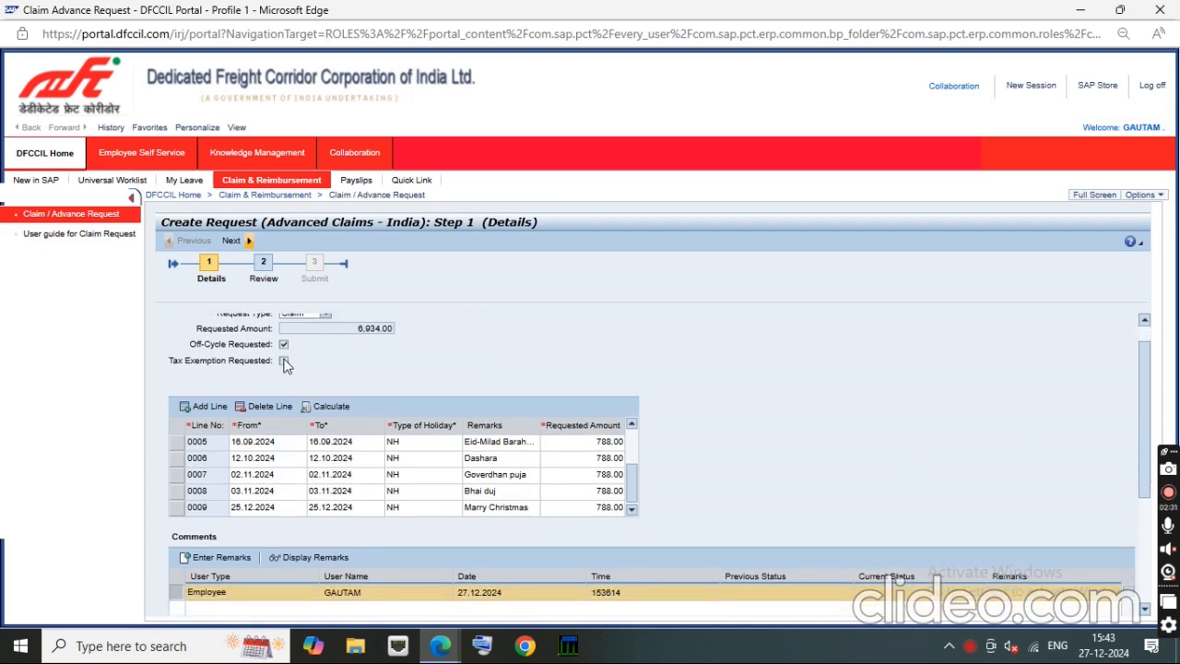
drag(1148, 374, 1150, 480)
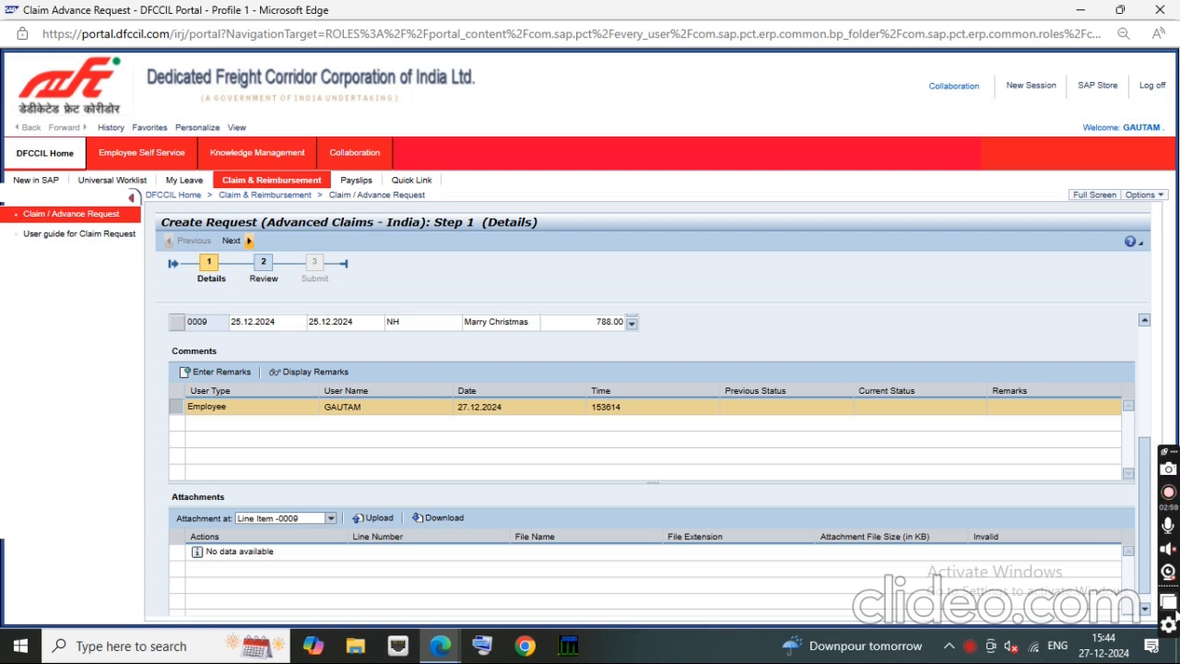
click(970, 645)
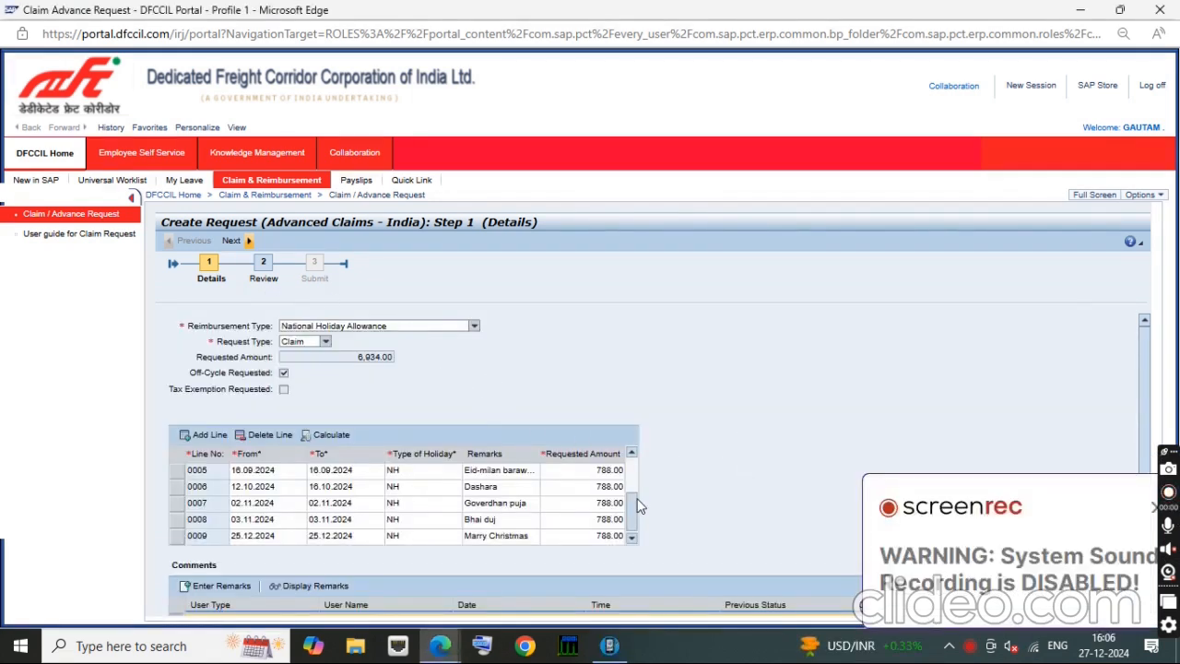
scroll(634, 477, up, 4)
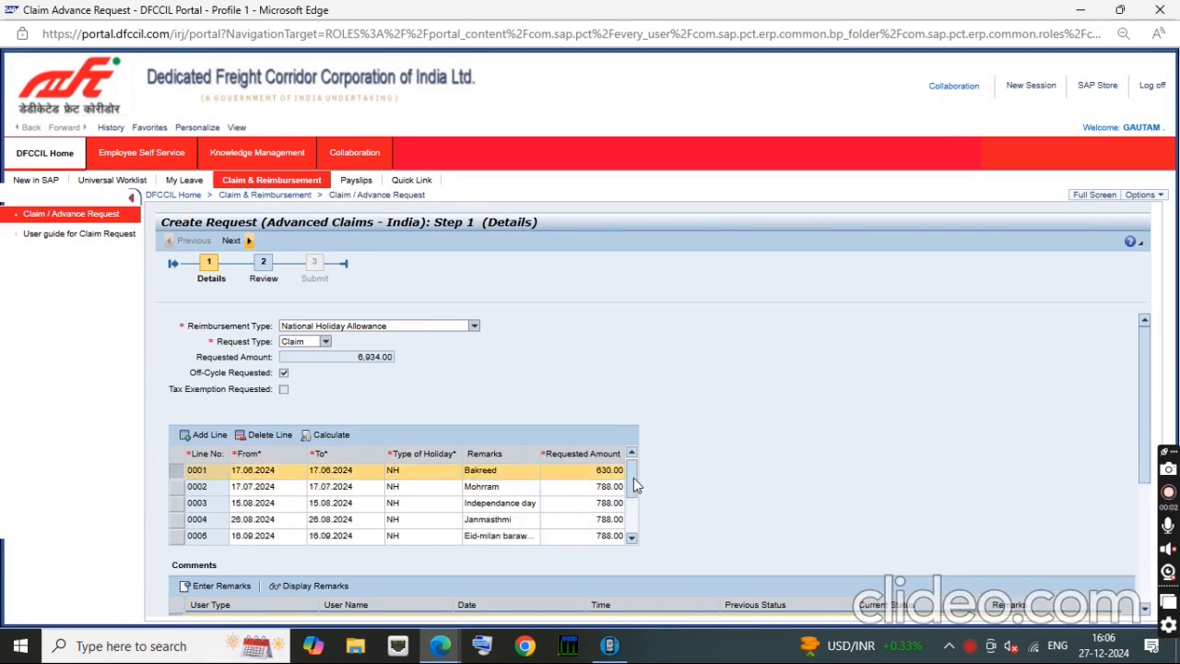
scroll(632, 516, down, 4)
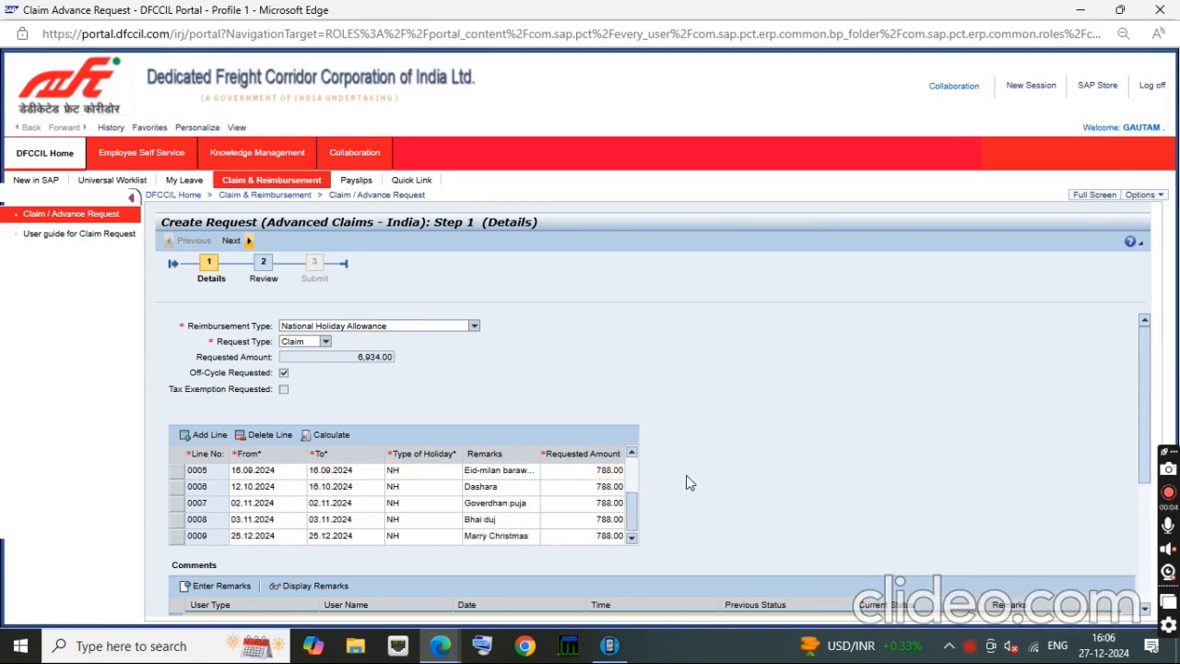
scroll(675, 403, down, 1)
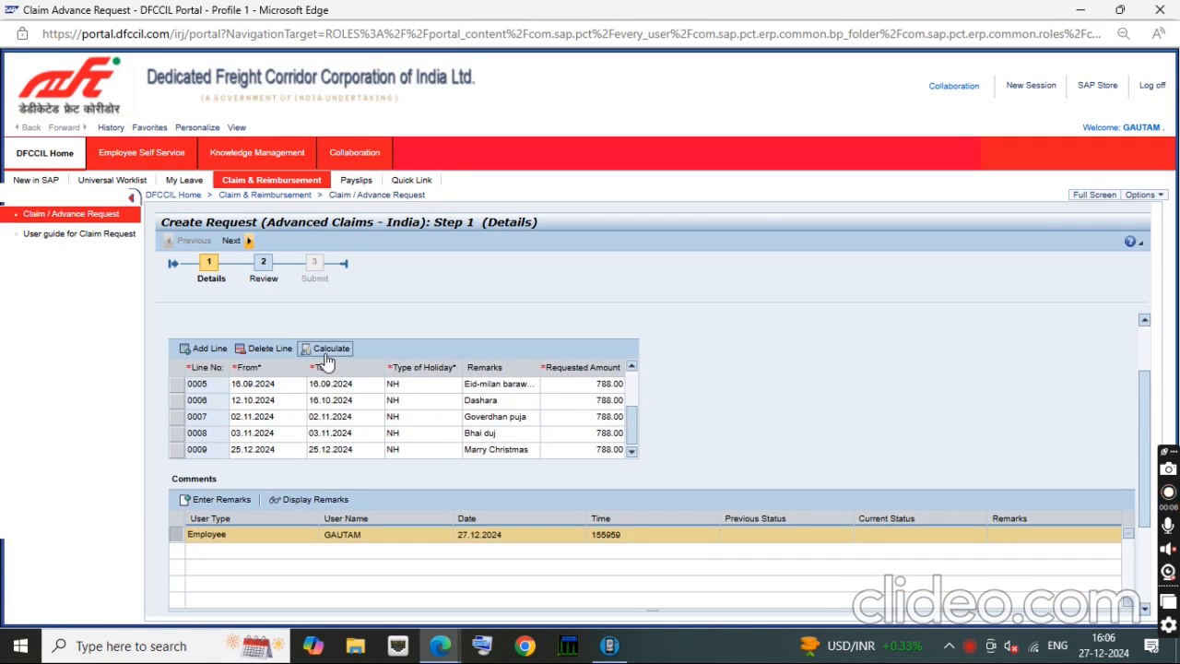
scroll(442, 332, up, 1)
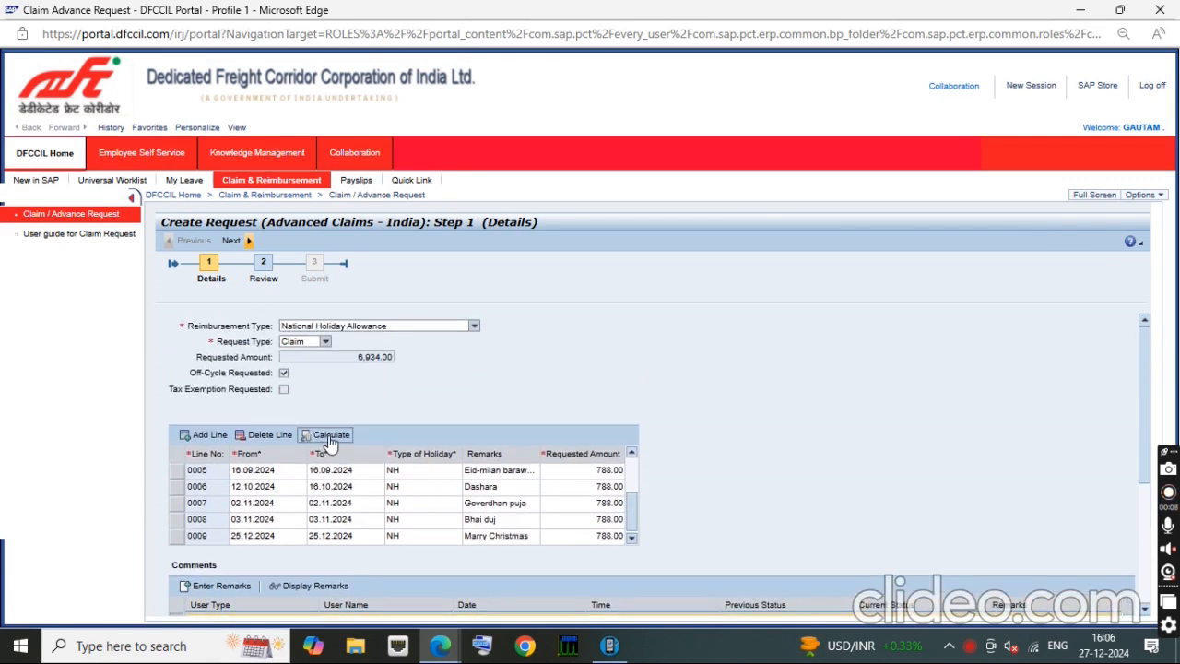
Step: Upload the PDF DA rate circular 2024_compressed from Downloads as an attachment to line item 0009
scroll(494, 380, down, 3)
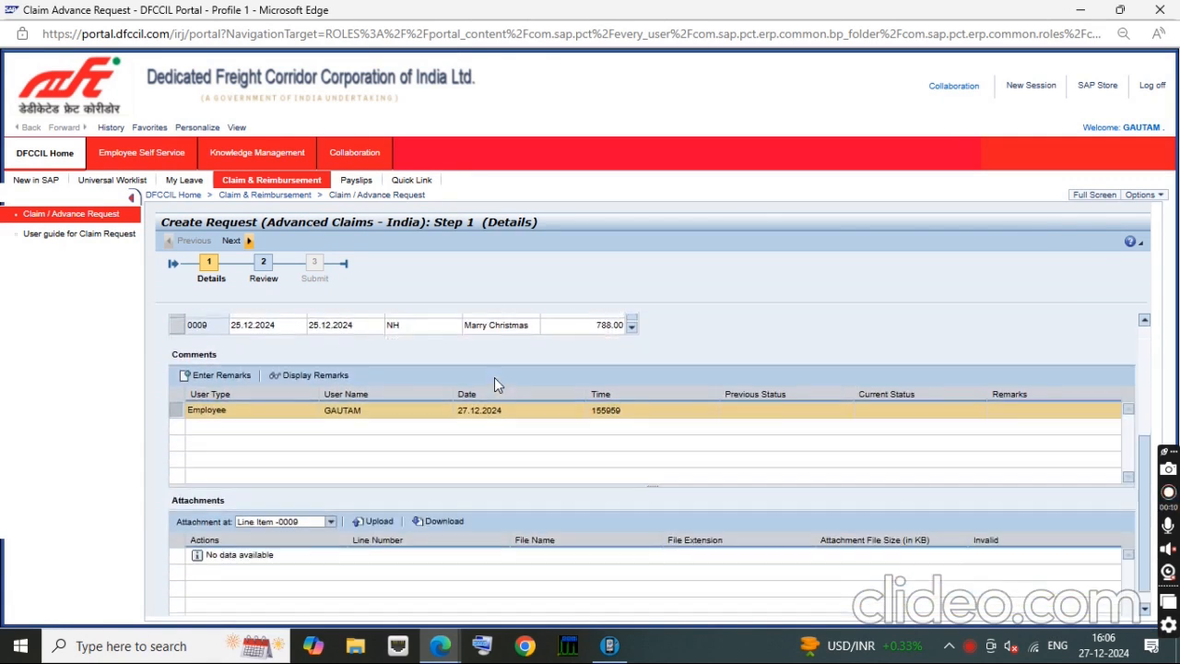
click(378, 502)
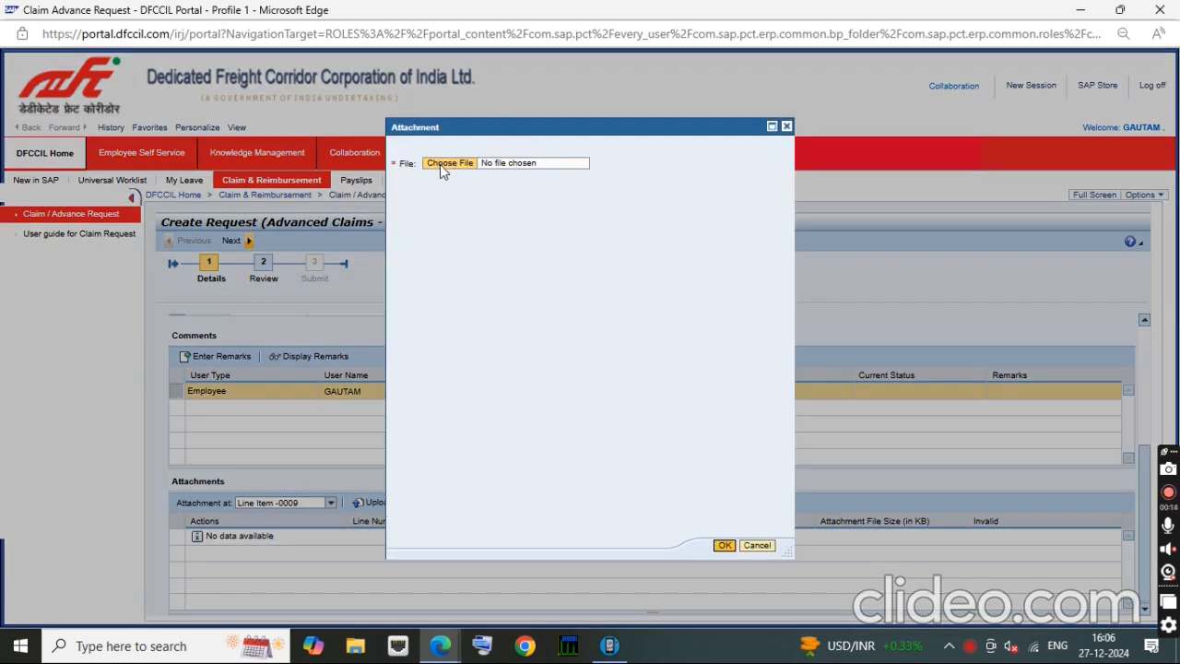
click(439, 164)
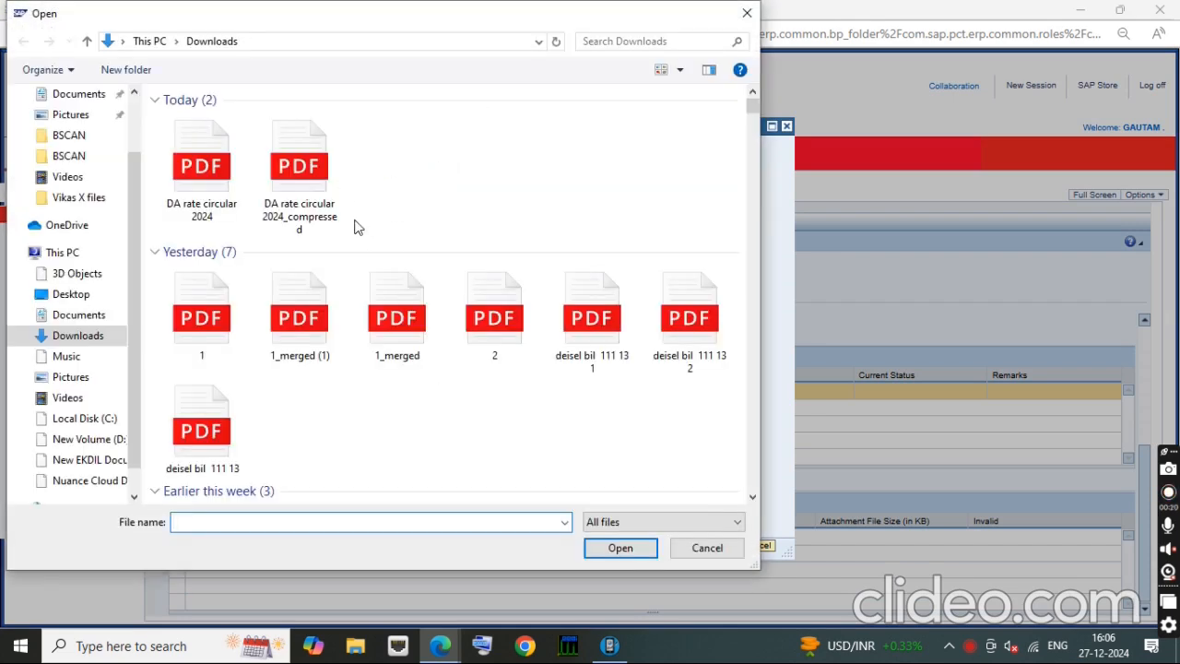
click(314, 161)
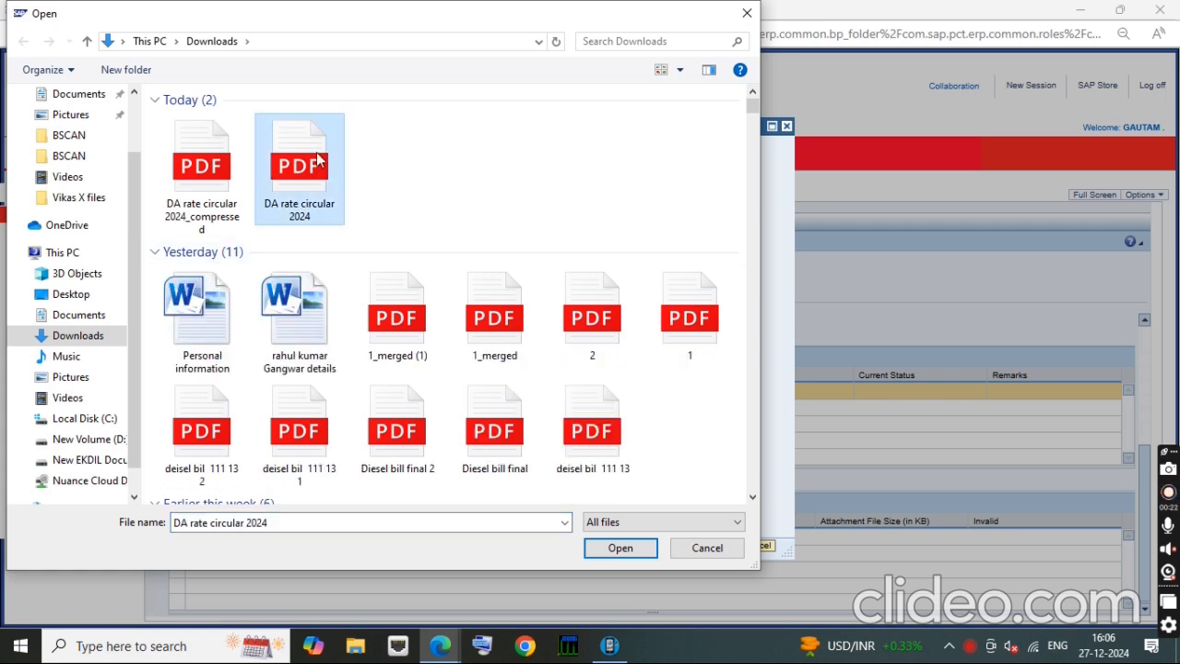
click(201, 166)
click(605, 551)
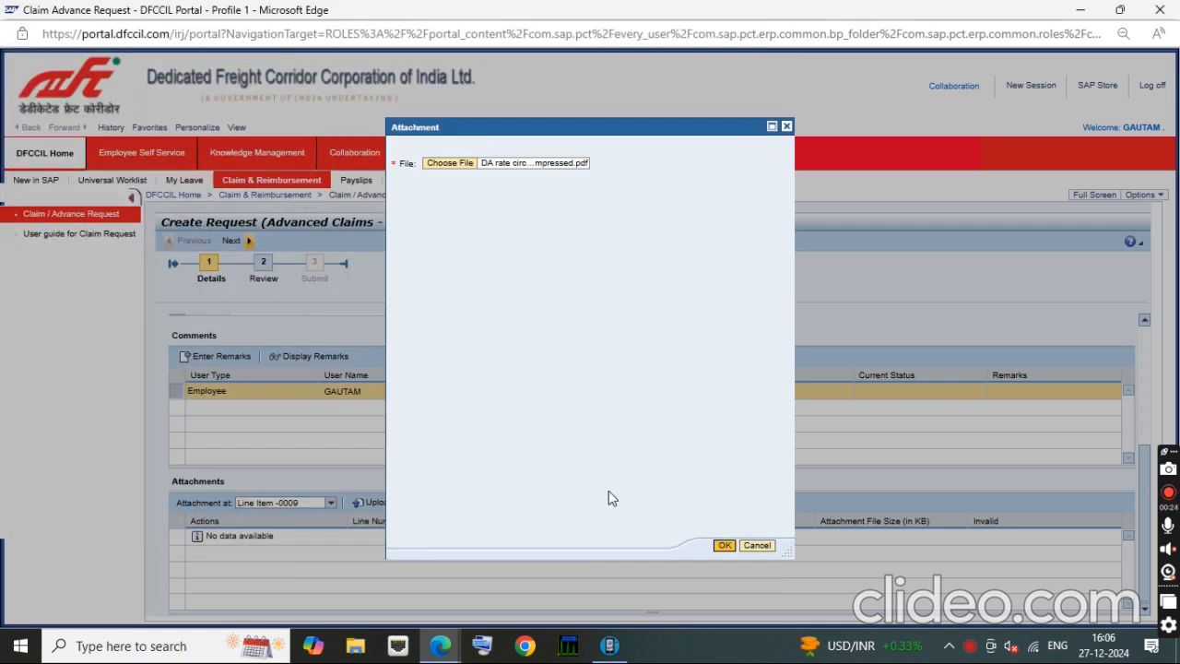
click(724, 546)
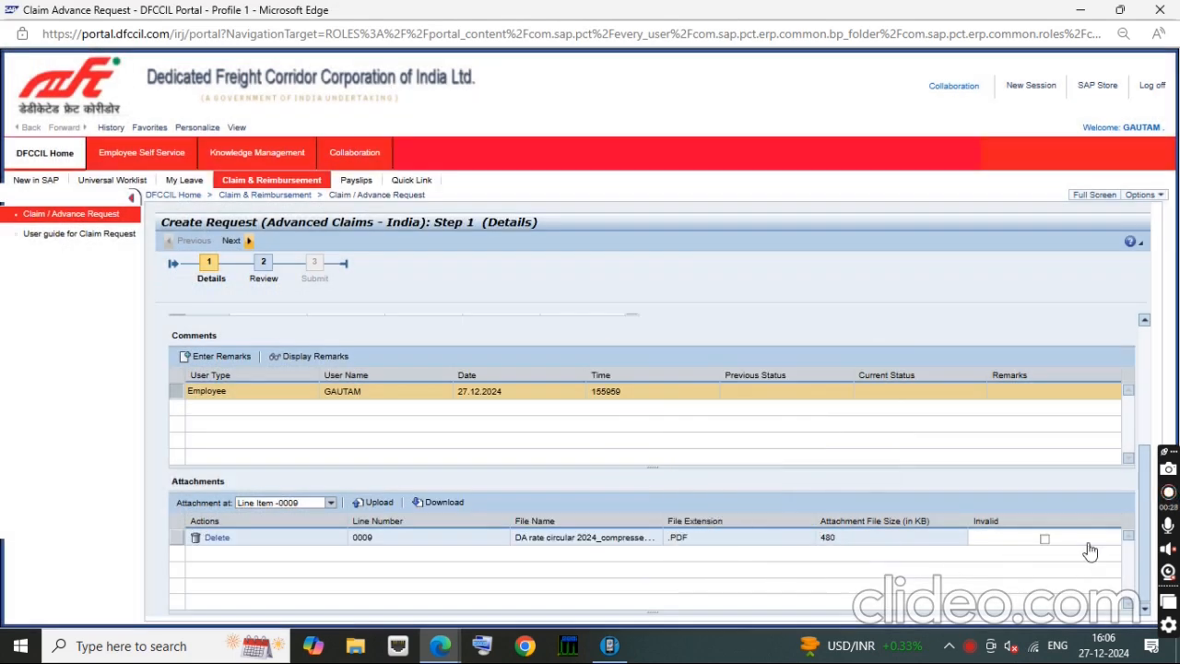
Step: Advance the National Holiday Allowance request to the Review stage and submit the claim
drag(1145, 512, 1145, 534)
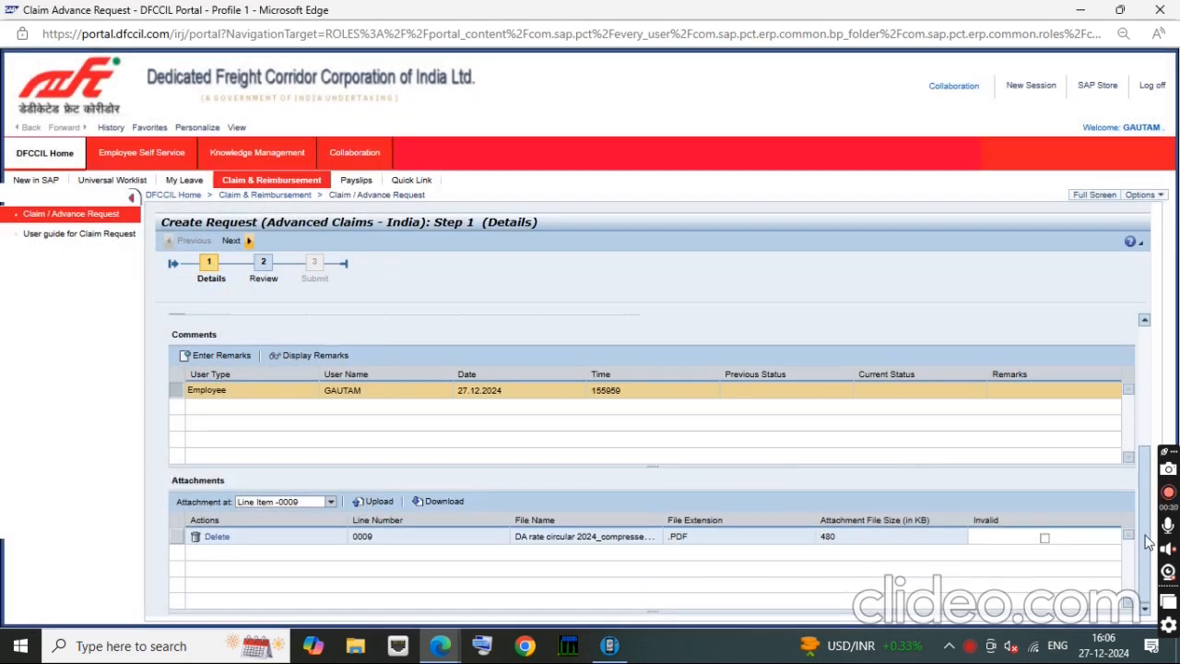
click(264, 265)
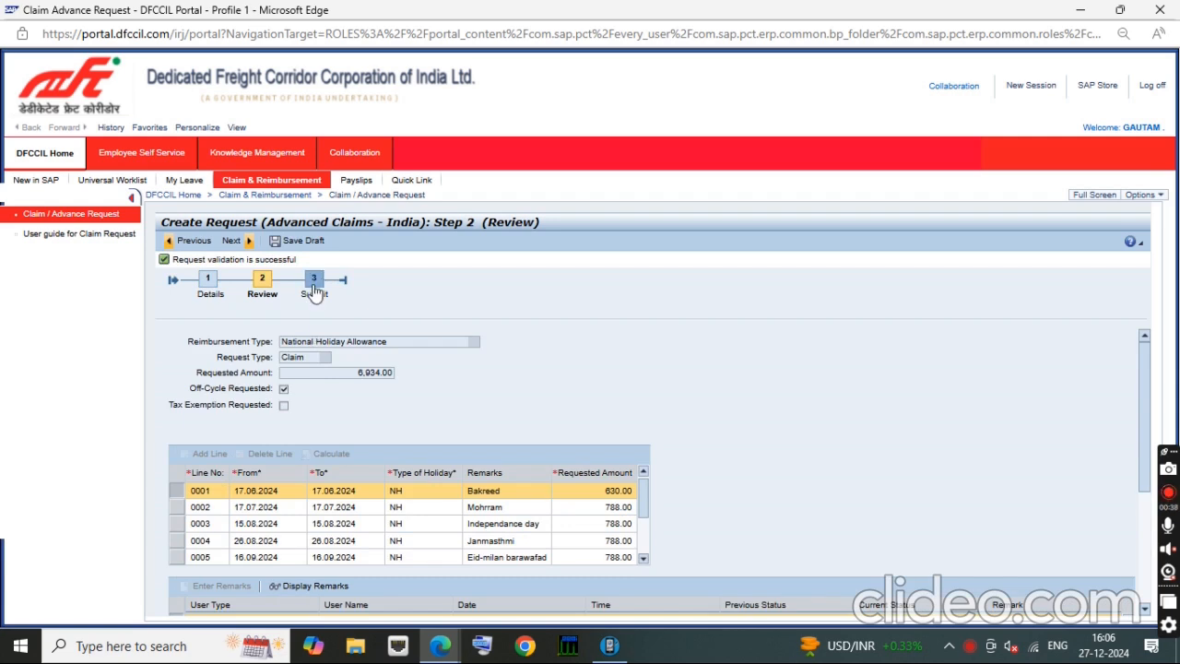
click(313, 292)
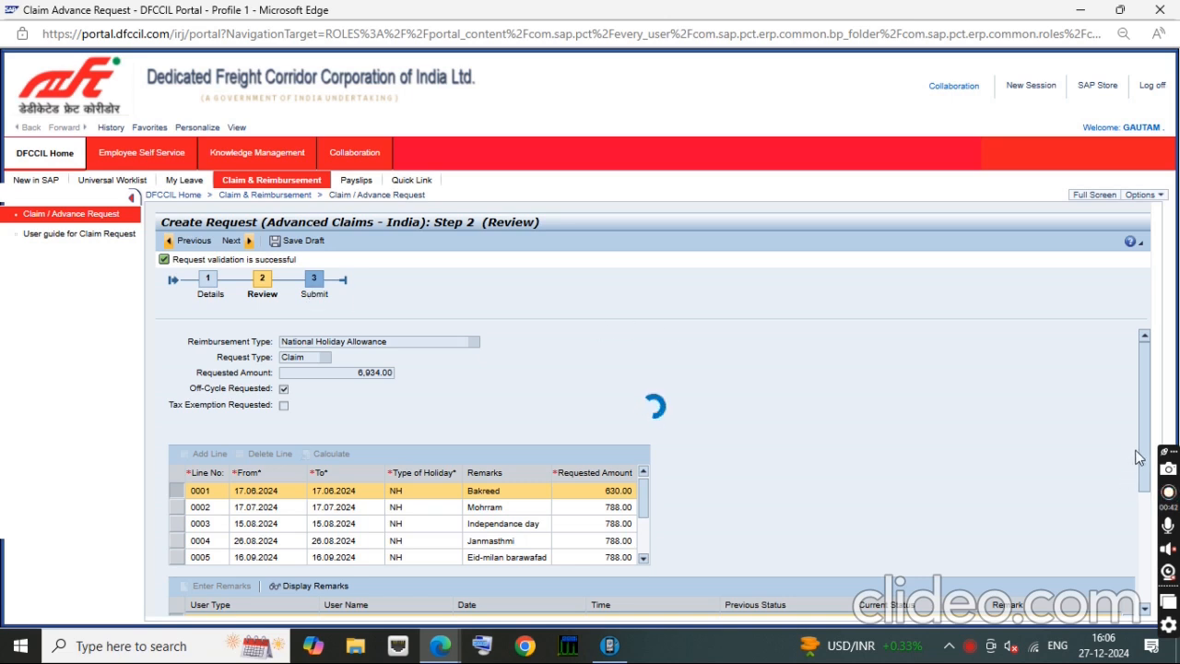